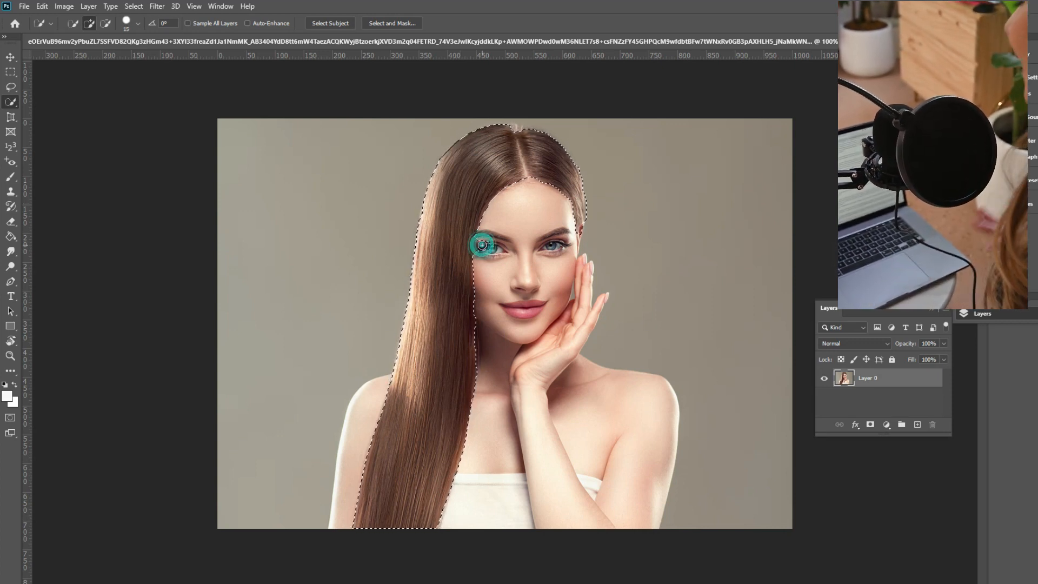
- Switch Quick Selection between subtract and add modes and preview the hair selection in Select and Mask
{"action": "left_click", "coordinate": [106, 24]}
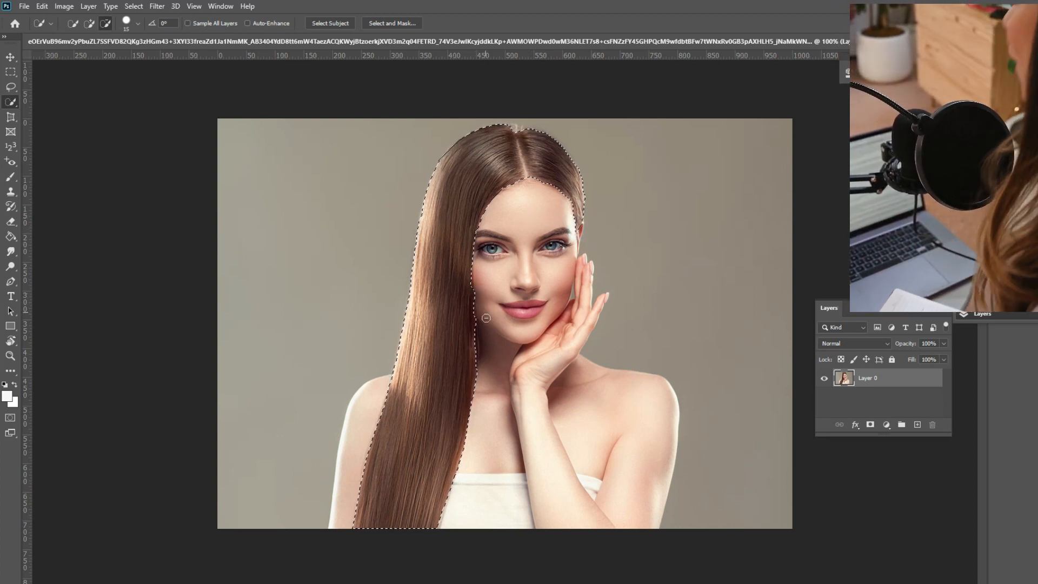
{"action": "left_click", "coordinate": [90, 24]}
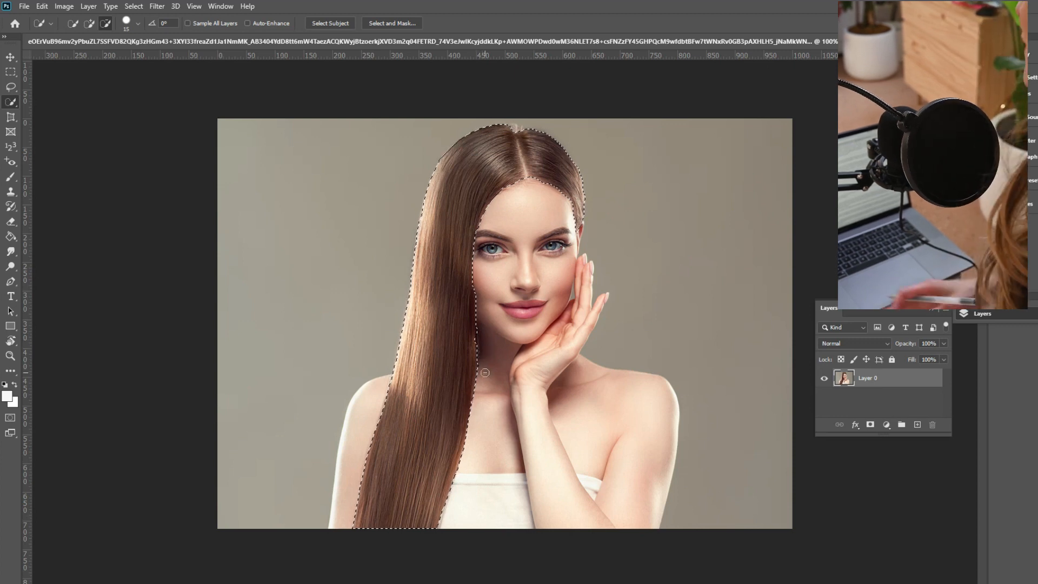
{"action": "left_click", "coordinate": [90, 24]}
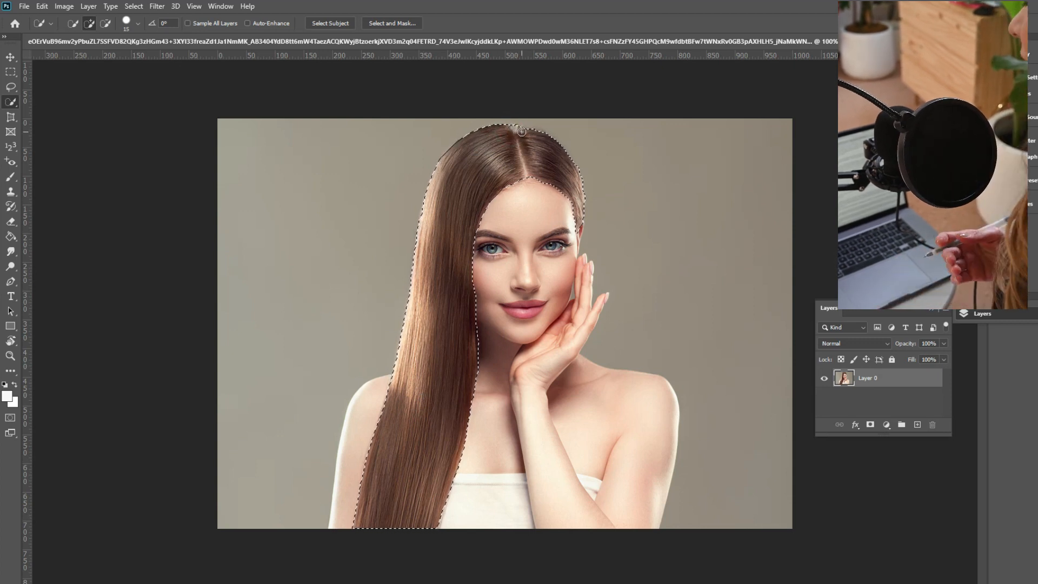
{"action": "left_click", "coordinate": [394, 23]}
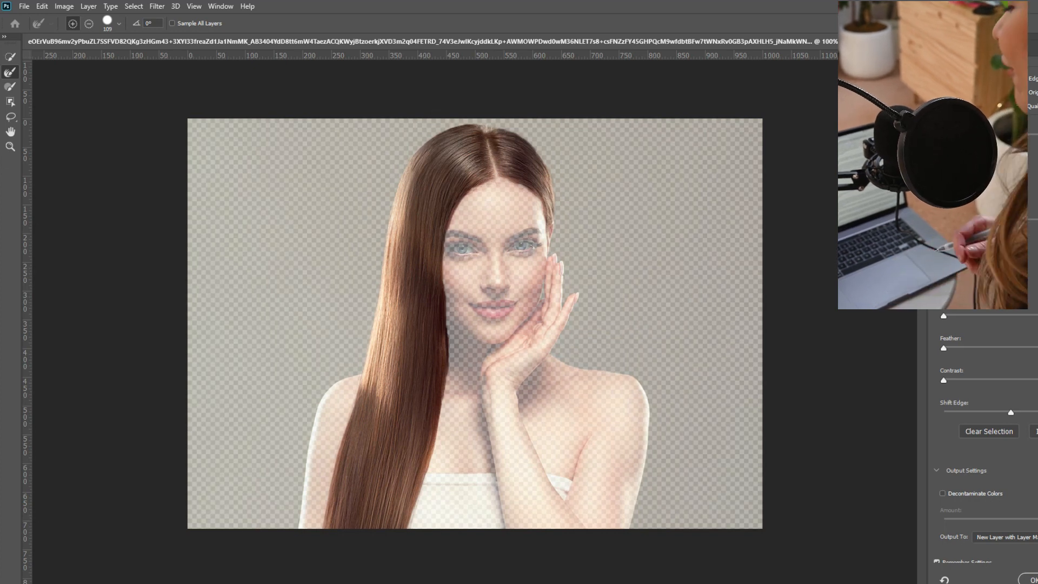
{"action": "key", "text": "v"}
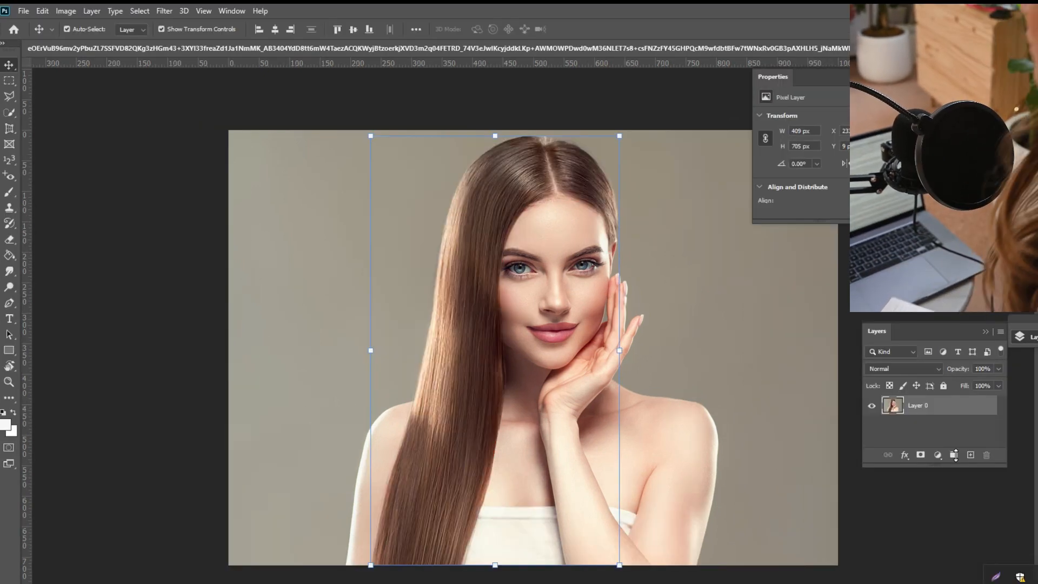
- Create a new layer group above the portrait and mask it with the hair selection
{"action": "left_click", "coordinate": [955, 455]}
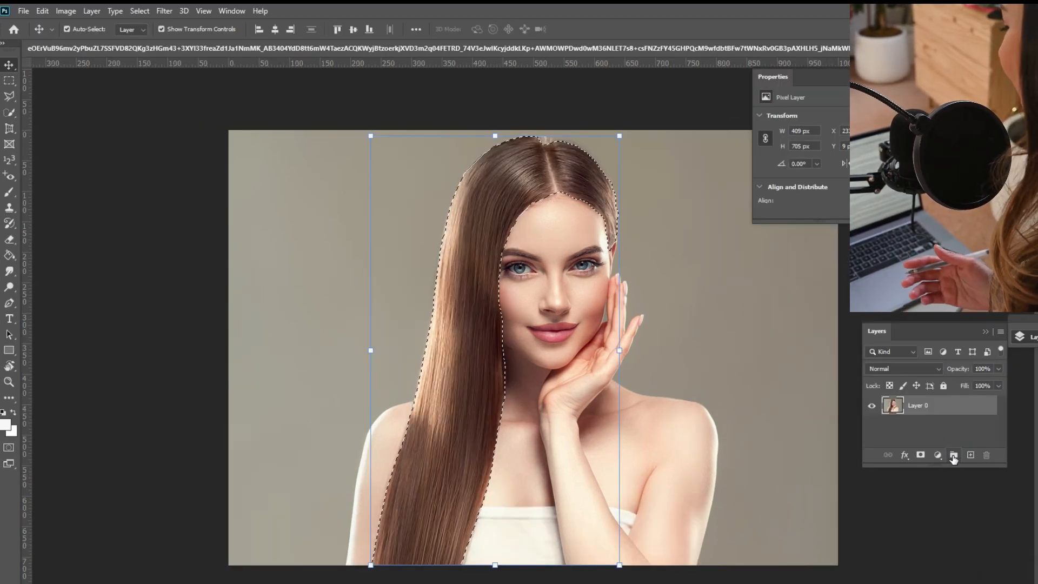
{"action": "left_click", "coordinate": [954, 457]}
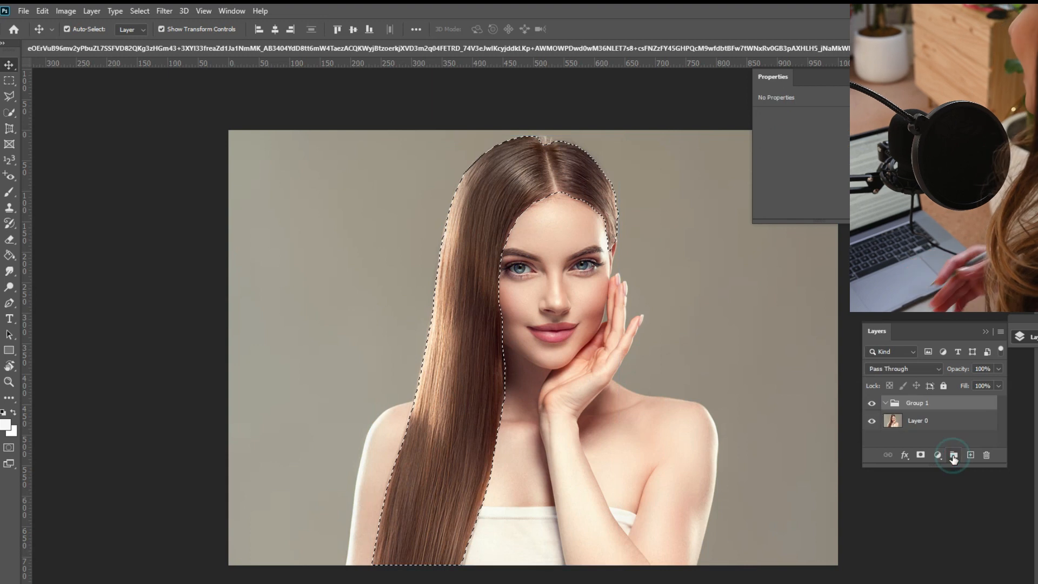
{"action": "left_click", "coordinate": [920, 456]}
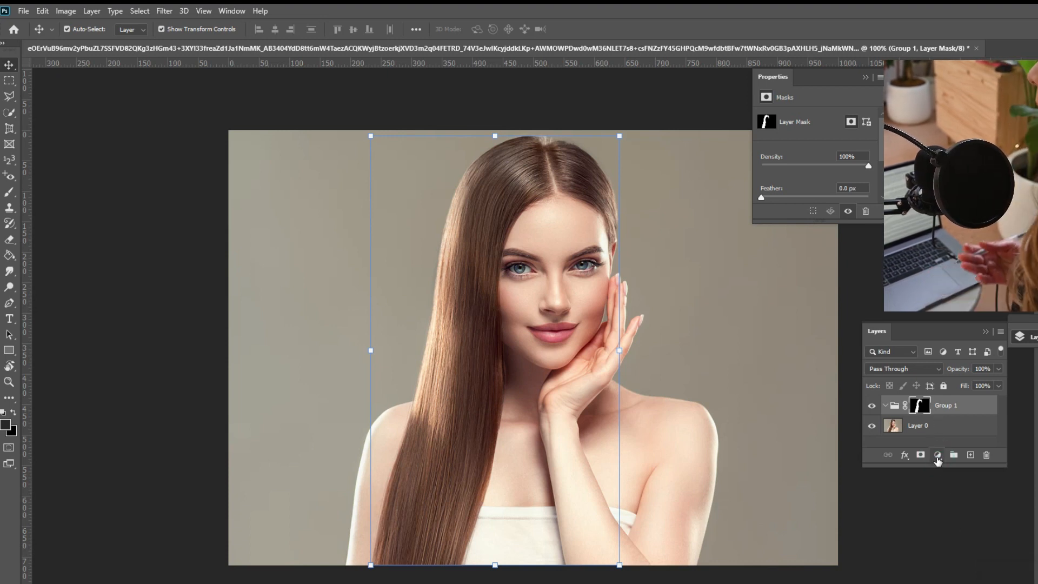
- Add a Hue/Saturation adjustment layer inside the masked hair group
{"action": "left_click", "coordinate": [938, 455]}
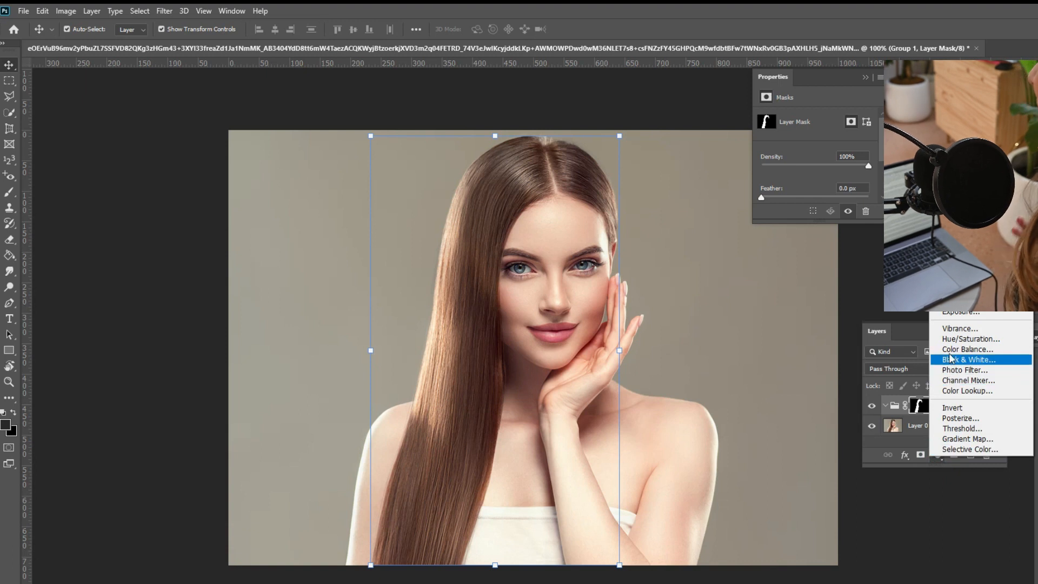
{"action": "left_click", "coordinate": [951, 340]}
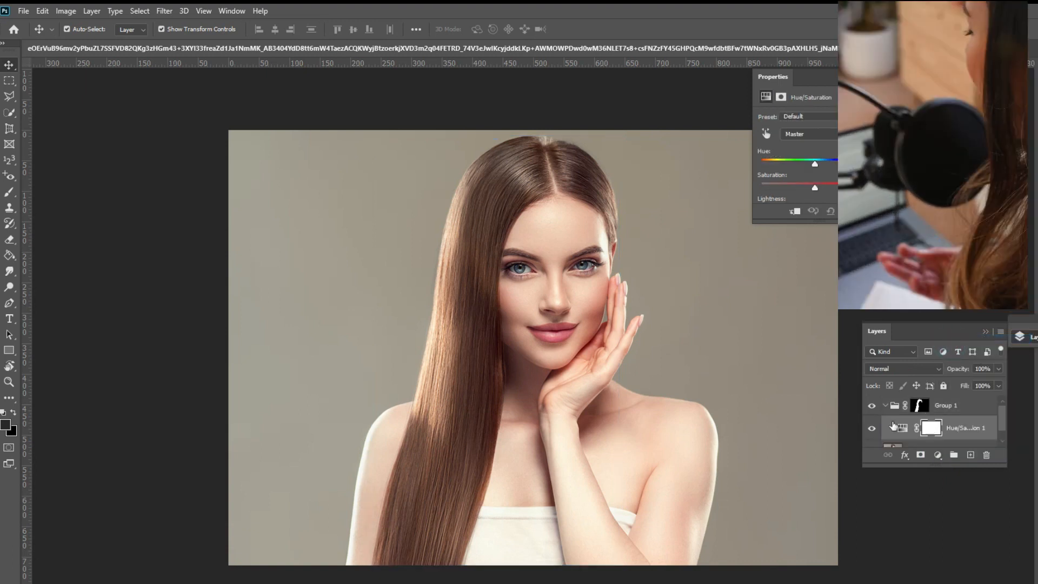
{"action": "left_click", "coordinate": [902, 428]}
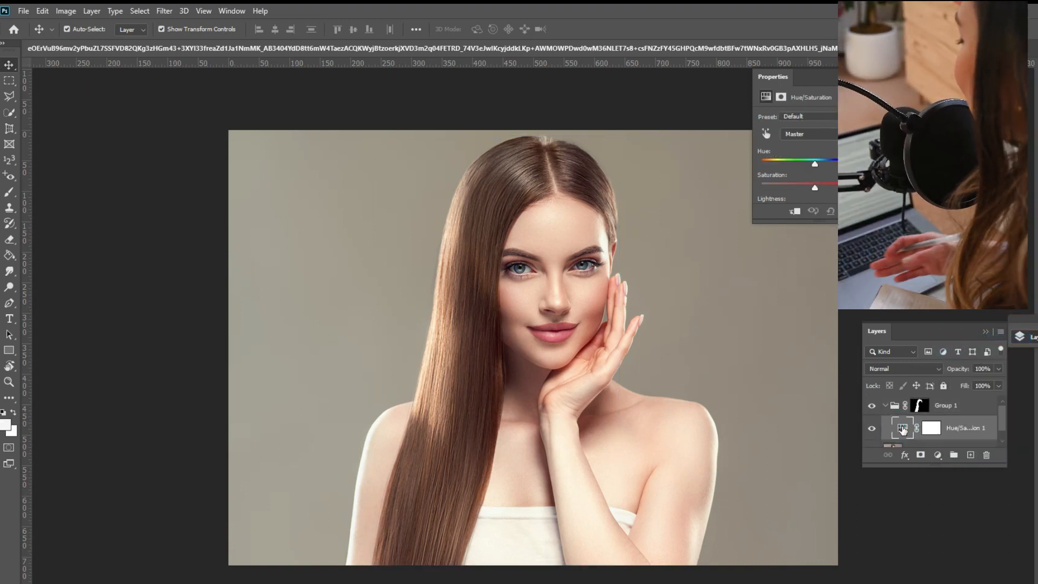
{"action": "left_click", "coordinate": [931, 428]}
{"action": "left_click", "coordinate": [906, 430]}
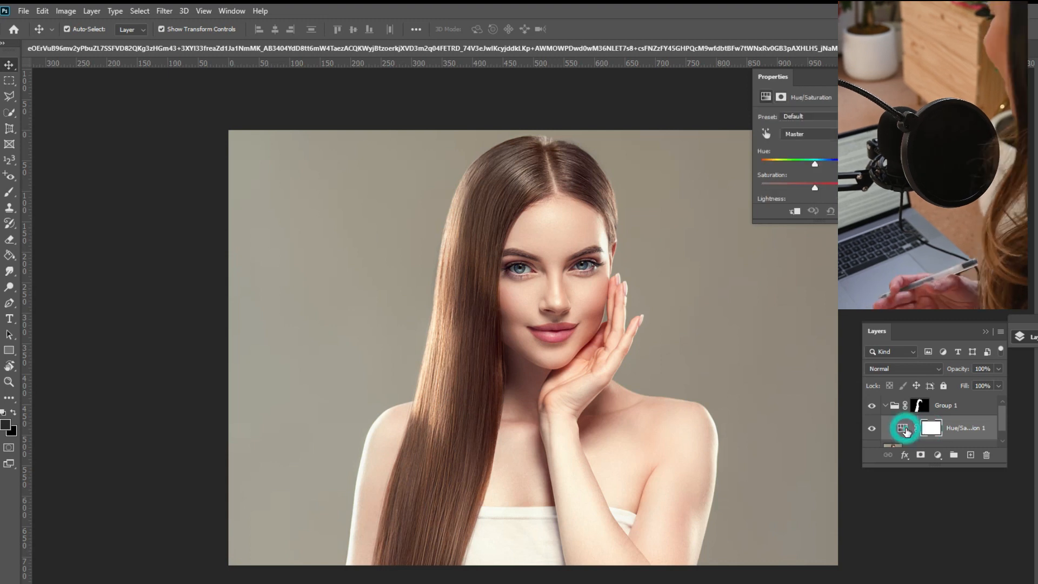
- Try a slight hue shift with the Hue/Saturation layer outside the masked group, then restore the hue and the layer's place in the group
{"action": "left_click_drag", "start_coordinate": [906, 430], "coordinate": [903, 400]}
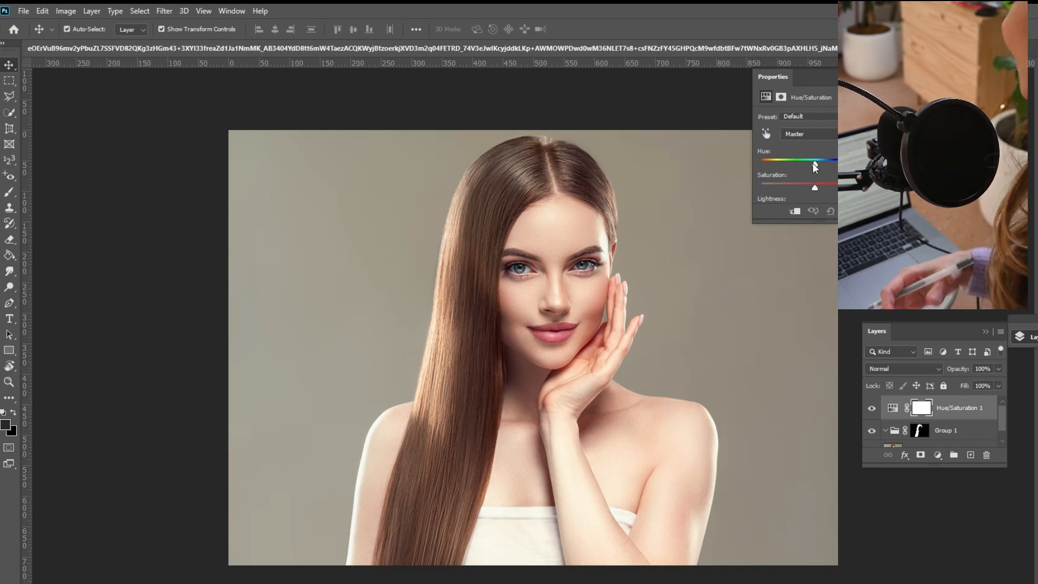
{"action": "mouse_move", "coordinate": [815, 163]}
{"action": "left_mouse_down"}
{"action": "mouse_move", "coordinate": [827, 168]}
{"action": "mouse_move", "coordinate": [819, 164]}
{"action": "left_mouse_up"}
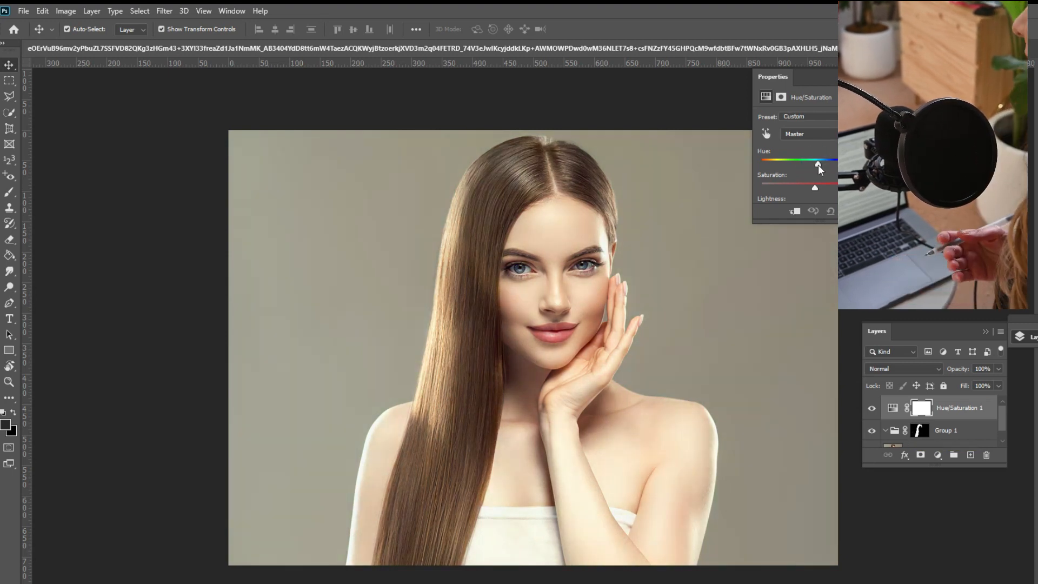
{"action": "key", "text": "ctrl+z"}
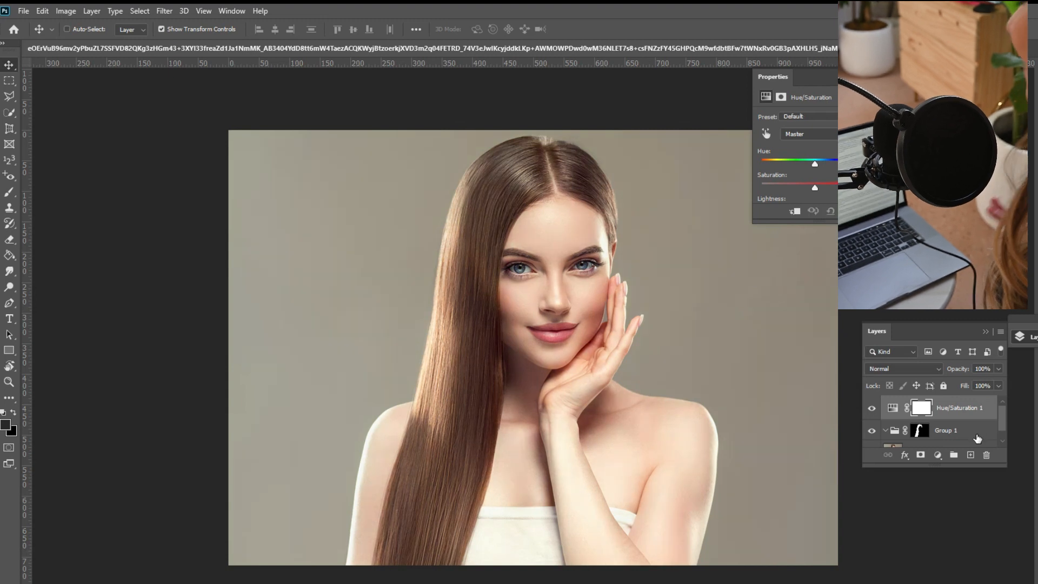
{"action": "left_click_drag", "start_coordinate": [973, 422], "coordinate": [968, 433]}
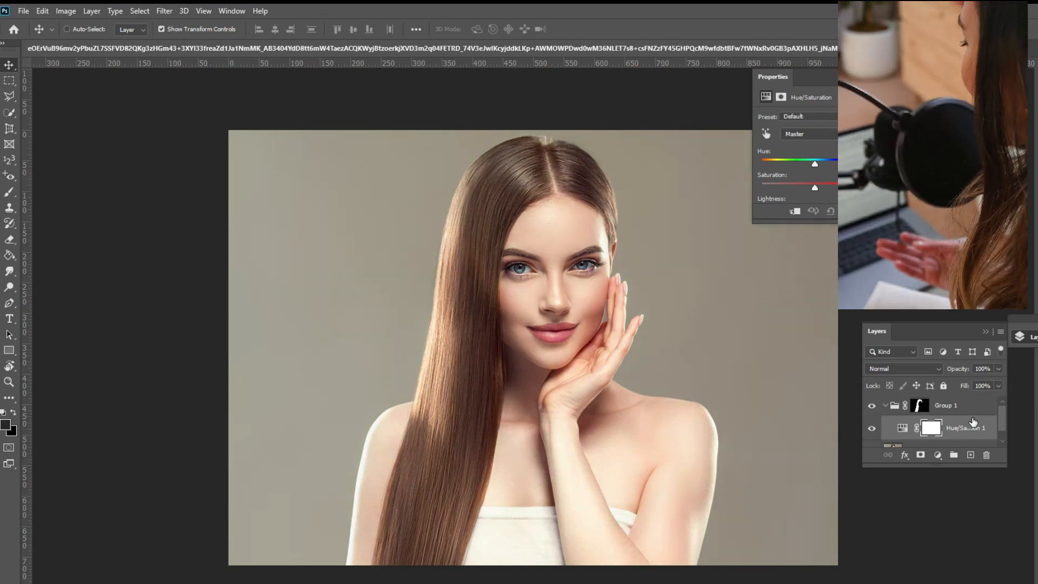
- Recolour the hair deep violet-blue by adjusting the hue, saturation and lightness of the group's Hue/Saturation layer
{"action": "left_click", "coordinate": [901, 429]}
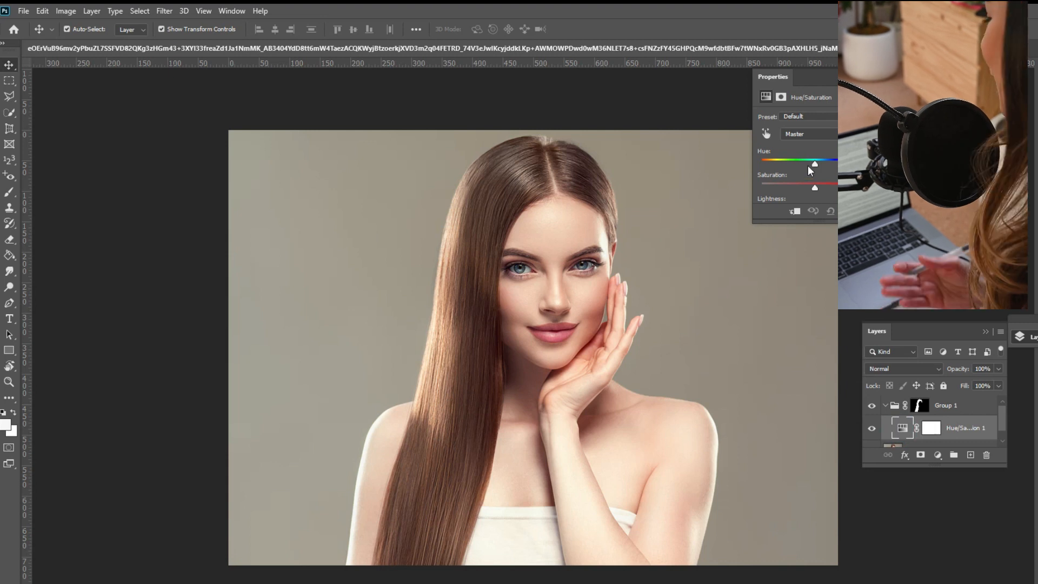
{"action": "left_click_drag", "start_coordinate": [815, 164], "coordinate": [833, 206]}
{"action": "scroll", "coordinate": [813, 158], "scroll_direction": "down", "scroll_amount": 3}
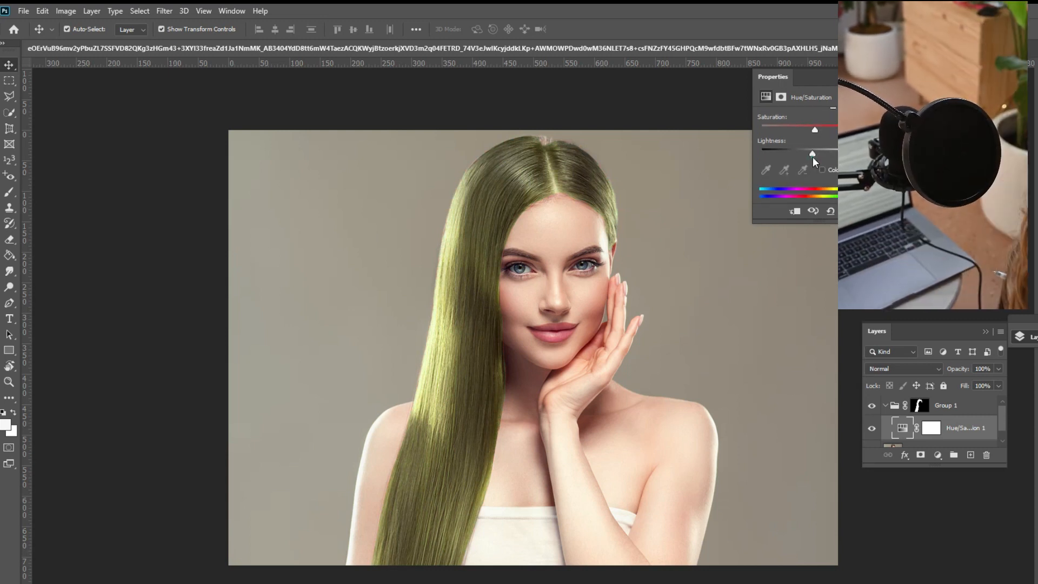
{"action": "left_click_drag", "start_coordinate": [814, 155], "coordinate": [792, 155]}
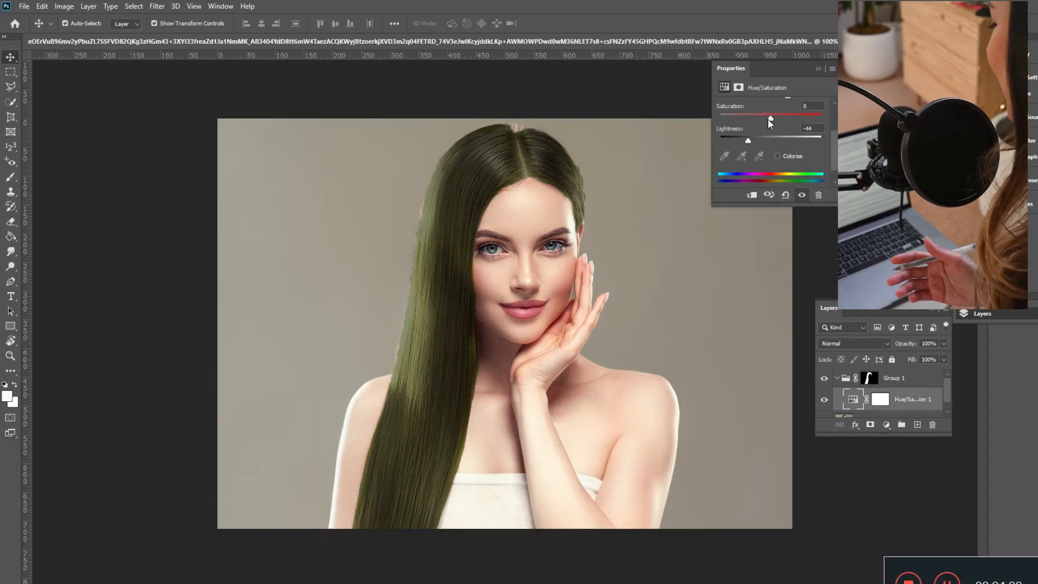
{"action": "left_click_drag", "start_coordinate": [768, 119], "coordinate": [770, 142]}
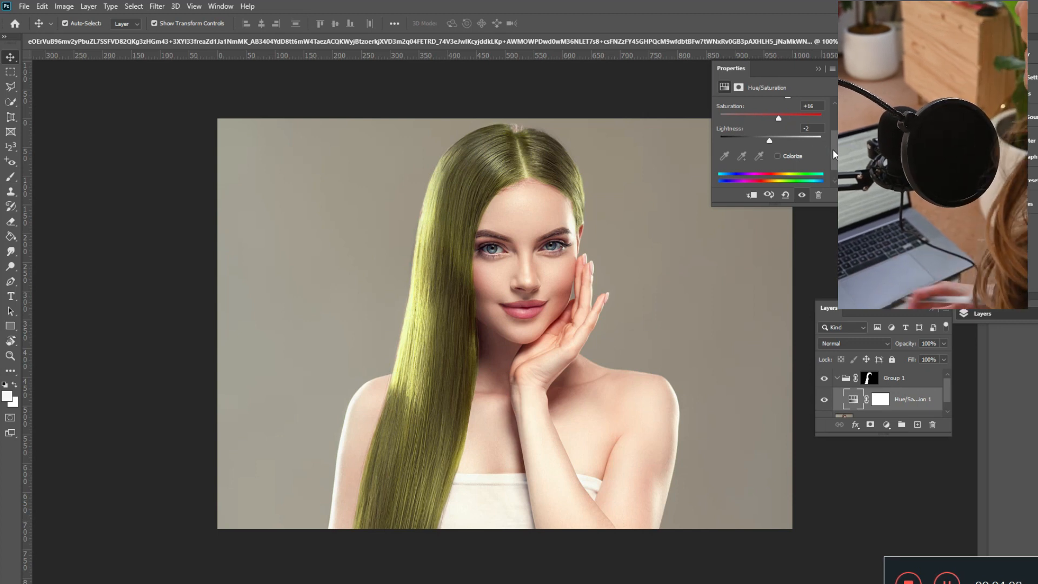
{"action": "left_click_drag", "start_coordinate": [833, 149], "coordinate": [728, 142]}
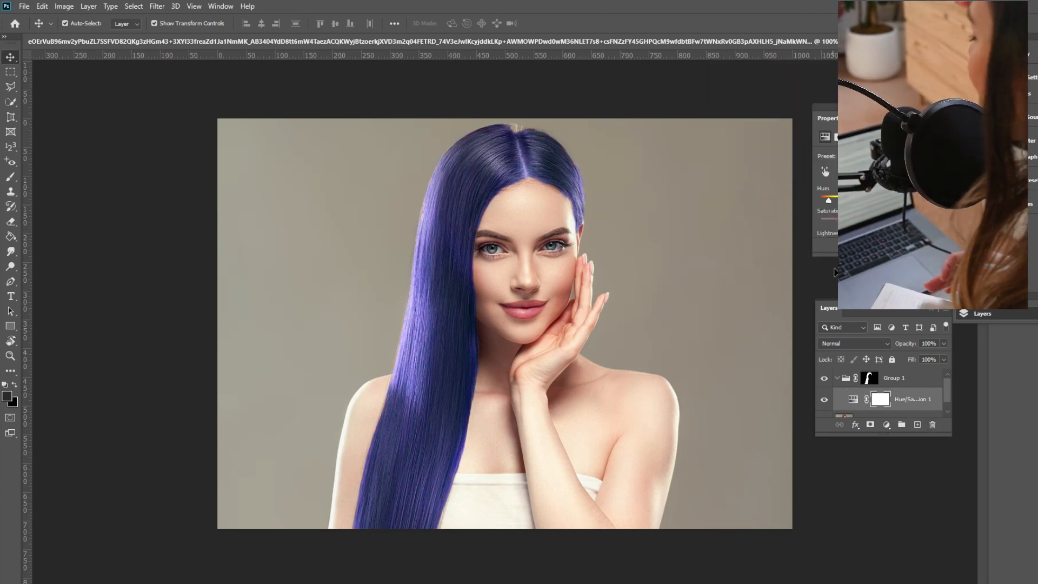
- Add a Curves adjustment layer inside the hair group and lower the RGB curve to darken the hair
{"action": "left_click", "coordinate": [839, 382]}
{"action": "left_click", "coordinate": [839, 380]}
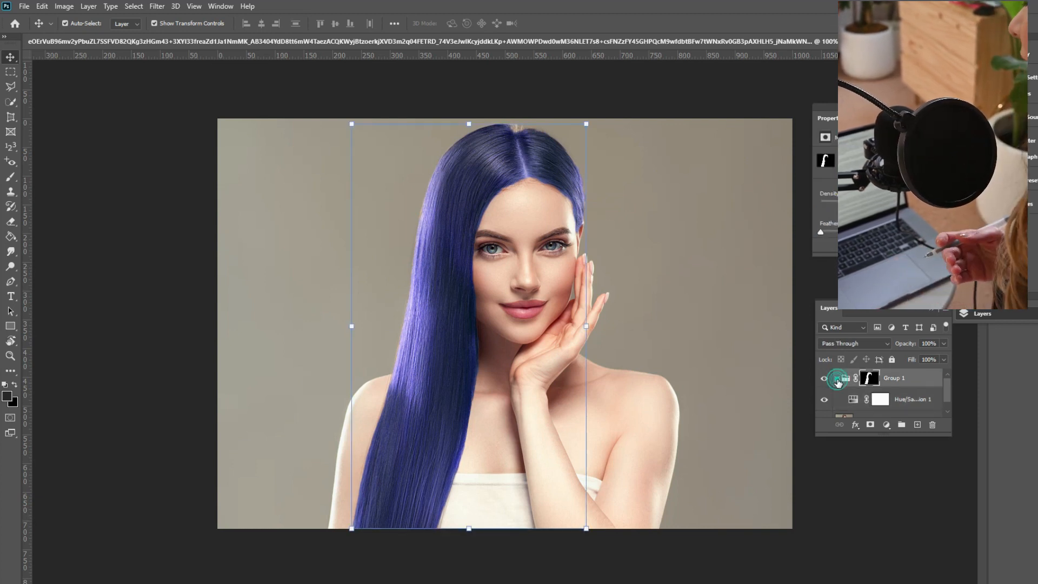
{"action": "left_click", "coordinate": [839, 380]}
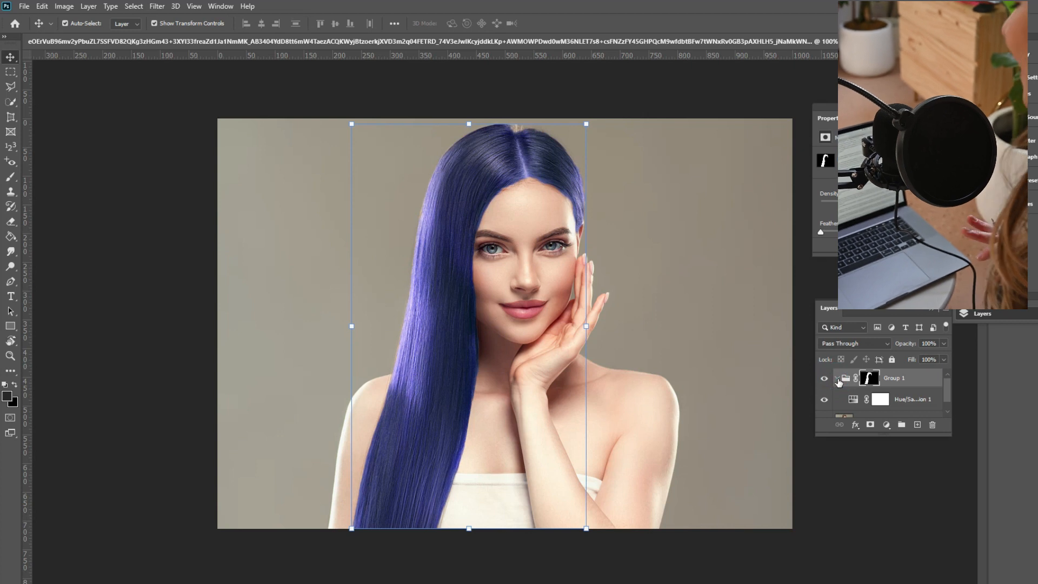
{"action": "left_click", "coordinate": [887, 425]}
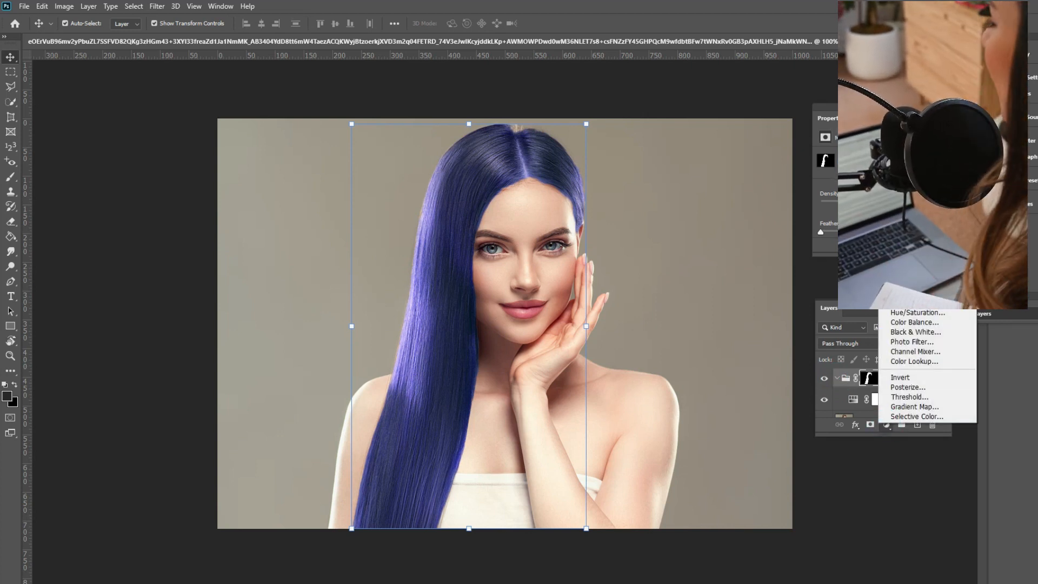
{"action": "left_click", "coordinate": [908, 277]}
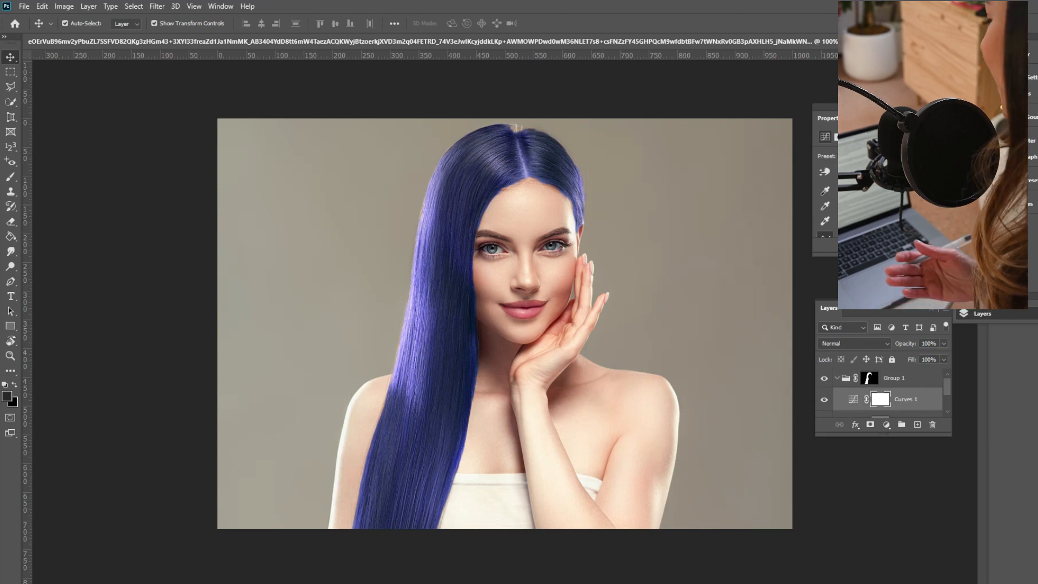
{"action": "mouse_move", "coordinate": [898, 227]}
{"action": "left_mouse_down"}
{"action": "mouse_move", "coordinate": [891, 209]}
{"action": "mouse_move", "coordinate": [901, 226]}
{"action": "left_mouse_up"}
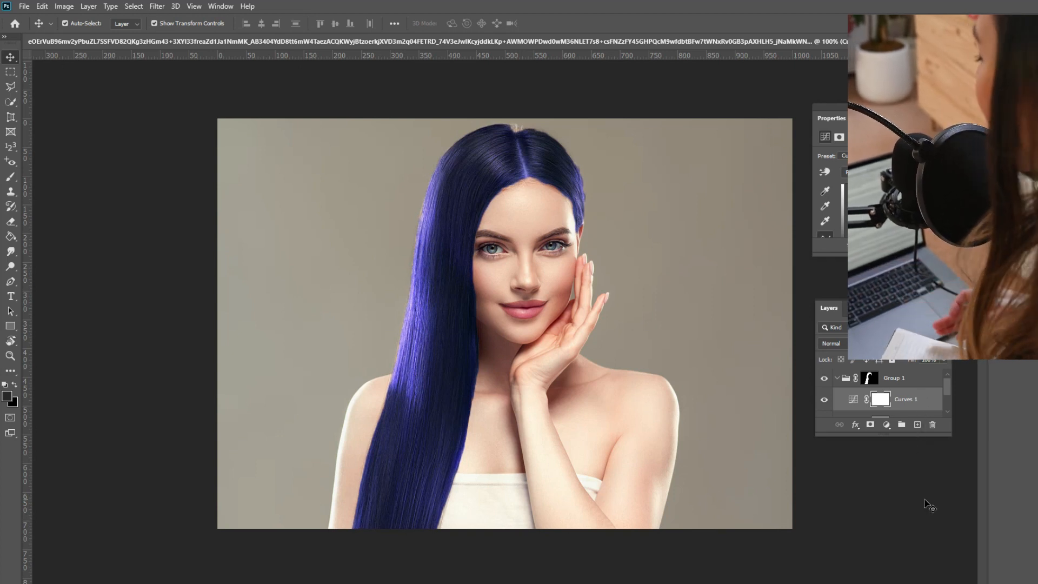
{"action": "left_click", "coordinate": [964, 583]}
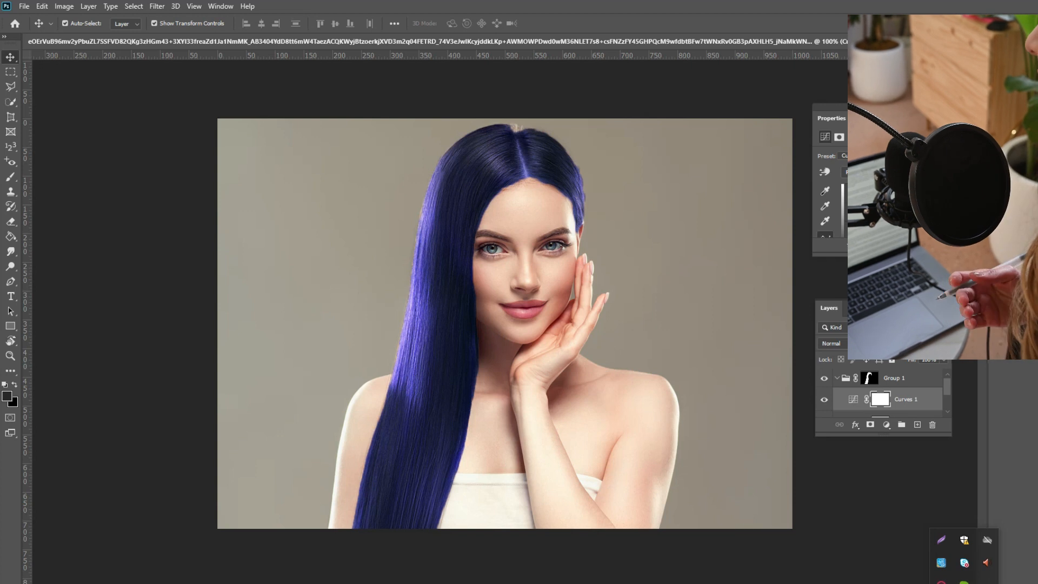
{"action": "left_click", "coordinate": [940, 582]}
{"action": "left_click", "coordinate": [947, 581]}
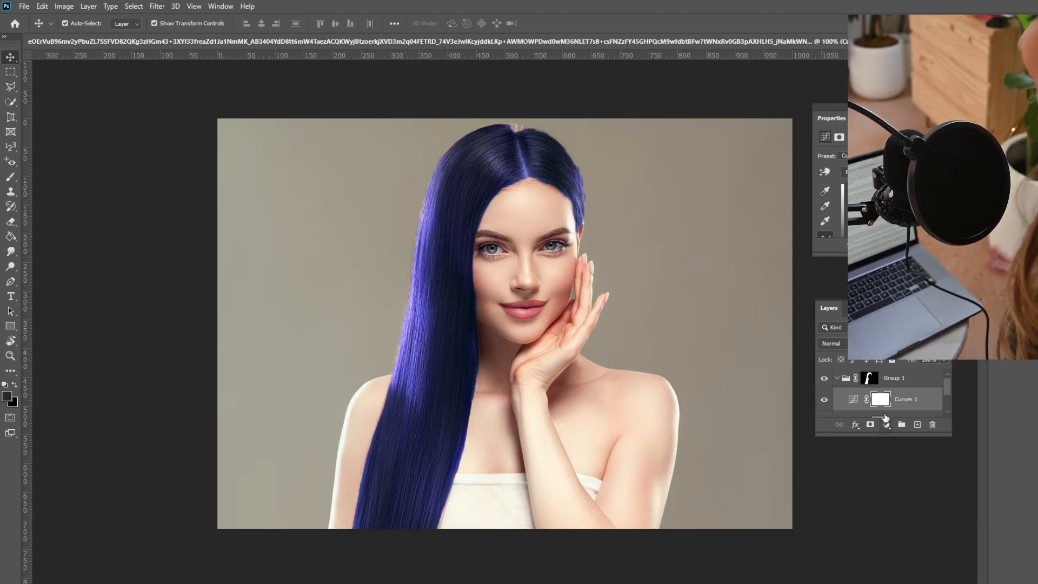
{"action": "mouse_move", "coordinate": [947, 386]}
{"action": "left_mouse_down"}
{"action": "mouse_move", "coordinate": [946, 400]}
{"action": "mouse_move", "coordinate": [942, 384]}
{"action": "left_mouse_up"}
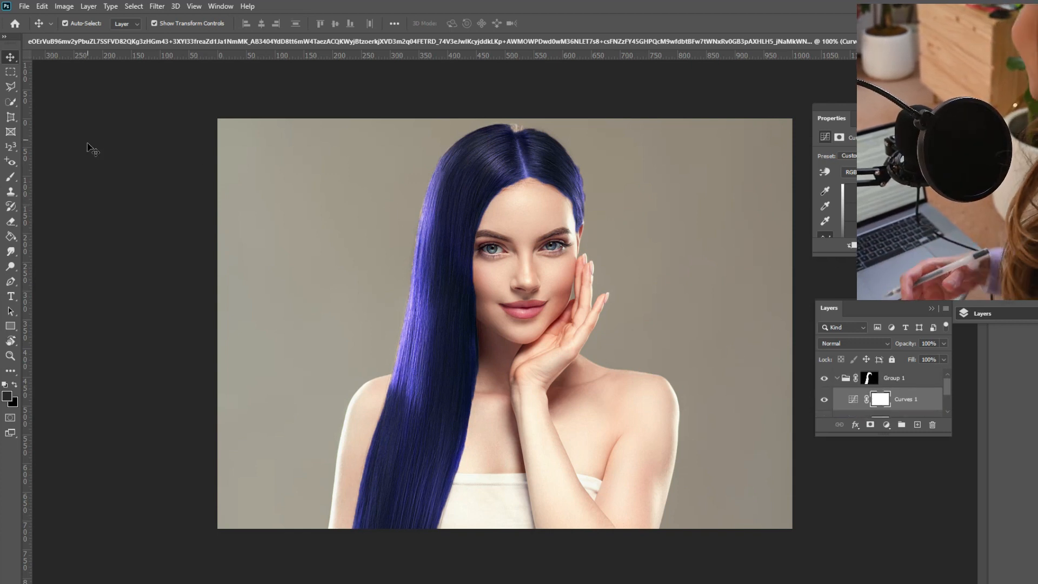
- Set the foreground colour to near-black 050505 and the soft round brush to 45 px with 0% hardness
{"action": "left_click", "coordinate": [8, 398]}
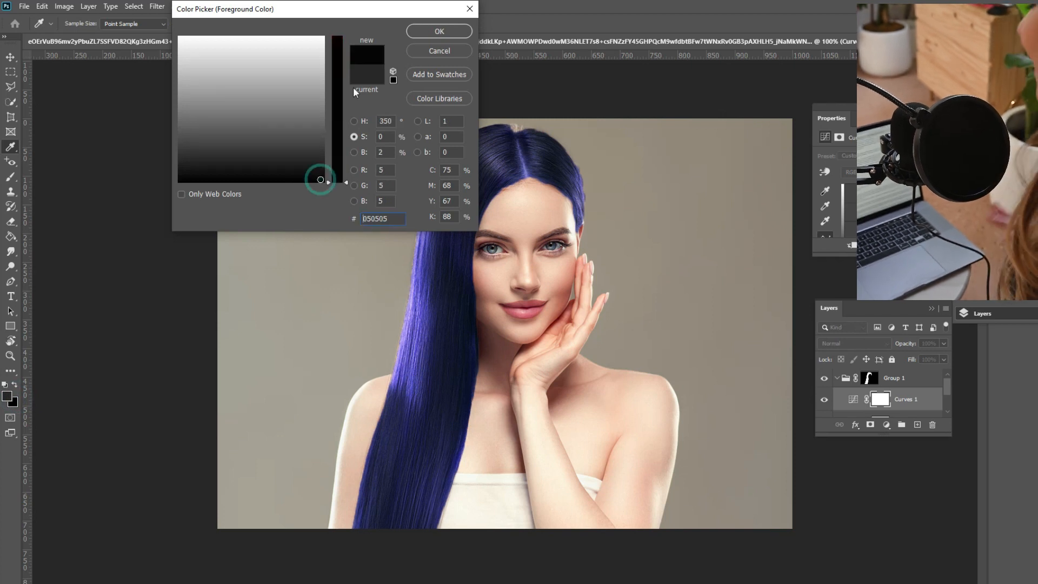
{"action": "left_click", "coordinate": [456, 31]}
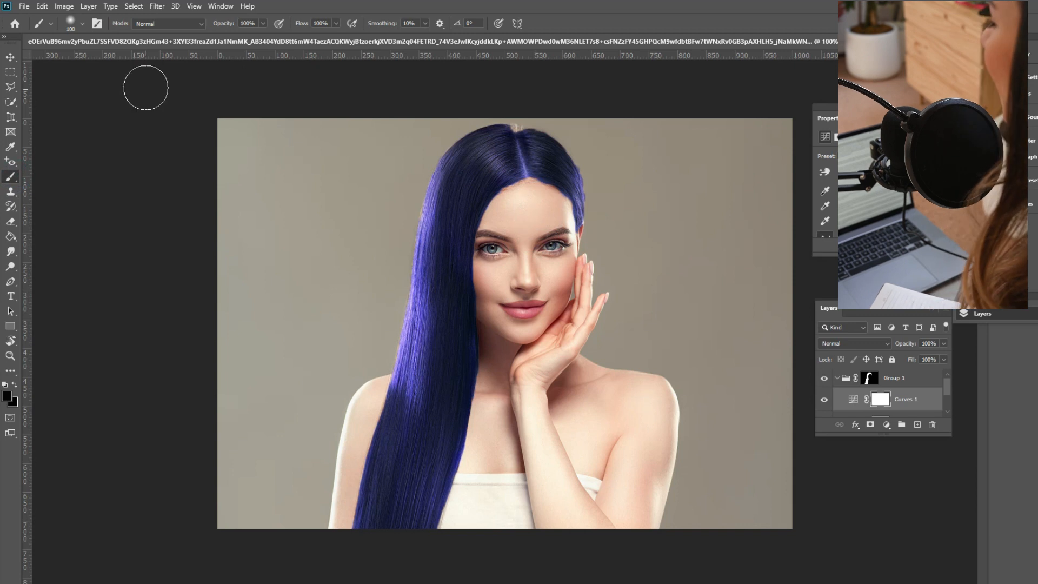
{"action": "left_click", "coordinate": [82, 24]}
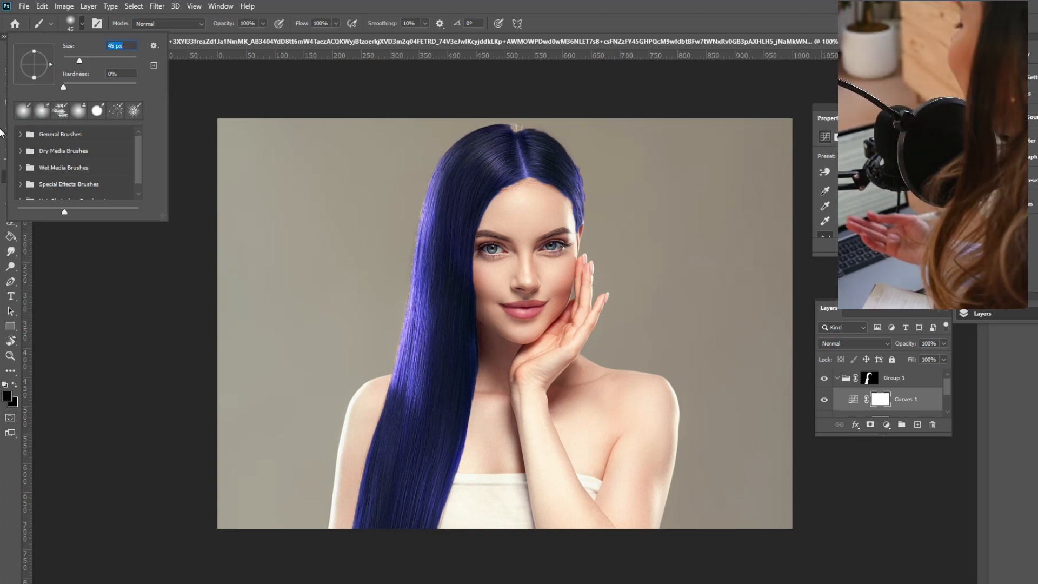
{"action": "left_click", "coordinate": [2, 179]}
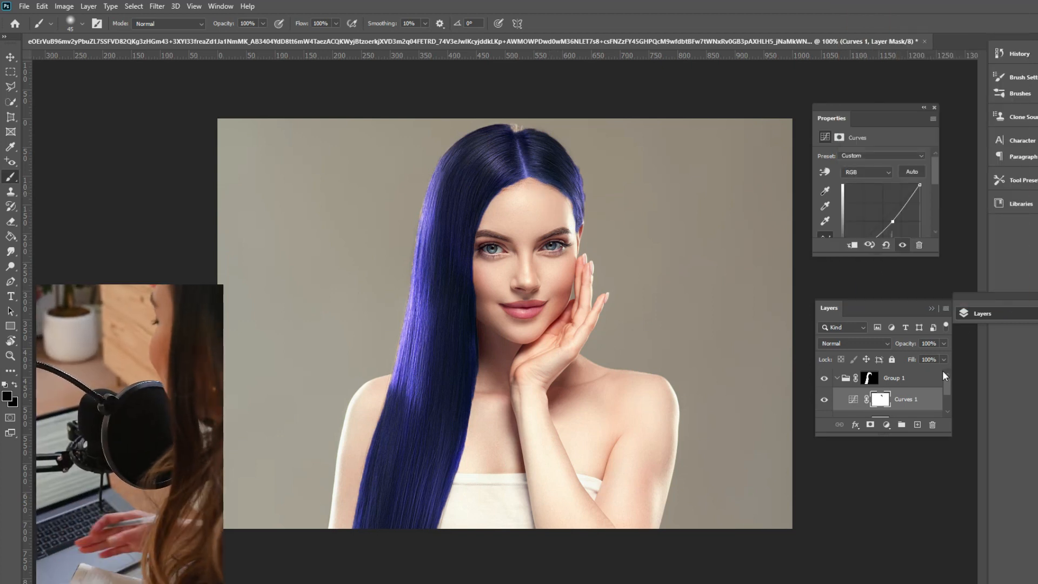
- Paint a soft white brush stroke across the woman's forehead directly on the portrait layer
{"action": "left_click_drag", "start_coordinate": [947, 382], "coordinate": [946, 393]}
{"action": "left_click", "coordinate": [866, 408]}
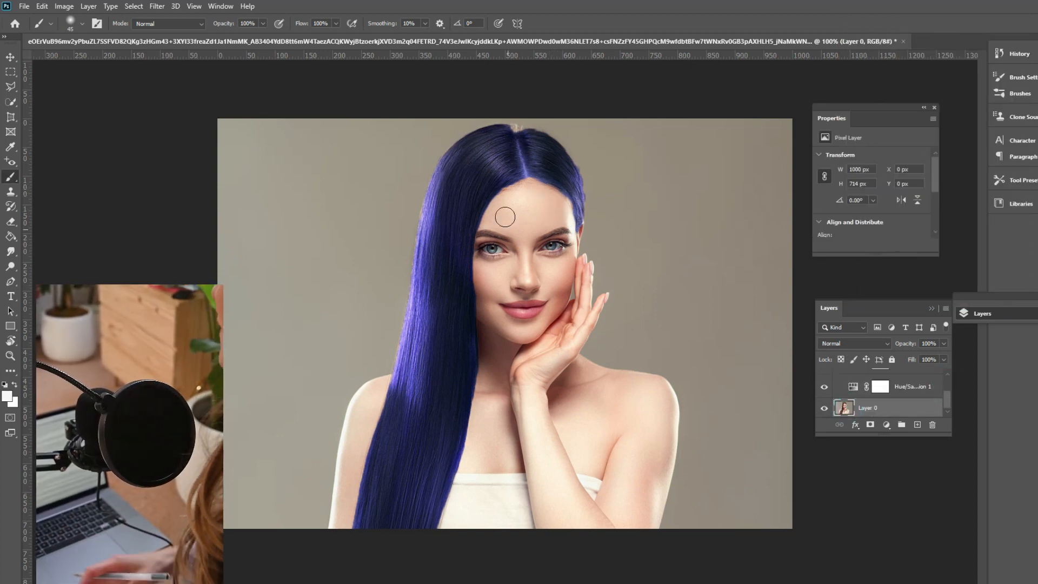
{"action": "left_click_drag", "start_coordinate": [540, 189], "coordinate": [559, 208]}
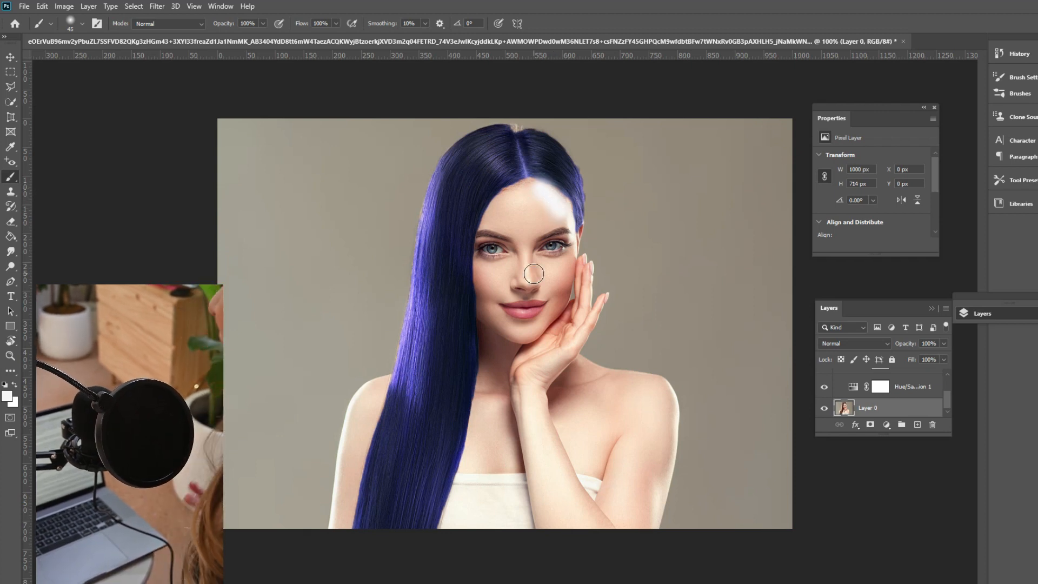
- Undo the white forehead stroke and paint black on Group 1's layer mask along the forehead hairline
{"action": "key", "text": "ctrl+z"}
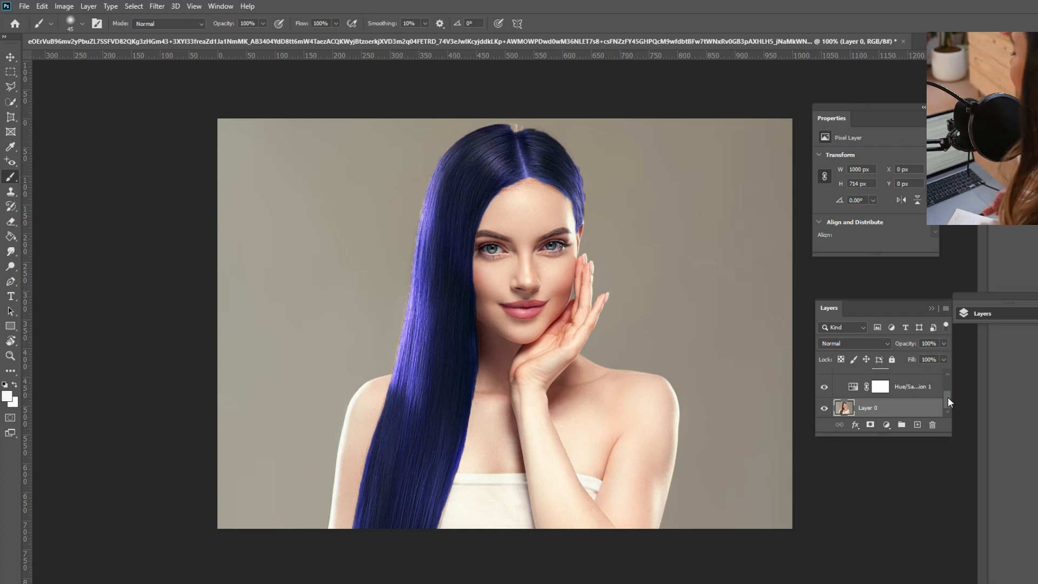
{"action": "left_click_drag", "start_coordinate": [948, 398], "coordinate": [947, 382]}
{"action": "left_click", "coordinate": [871, 379]}
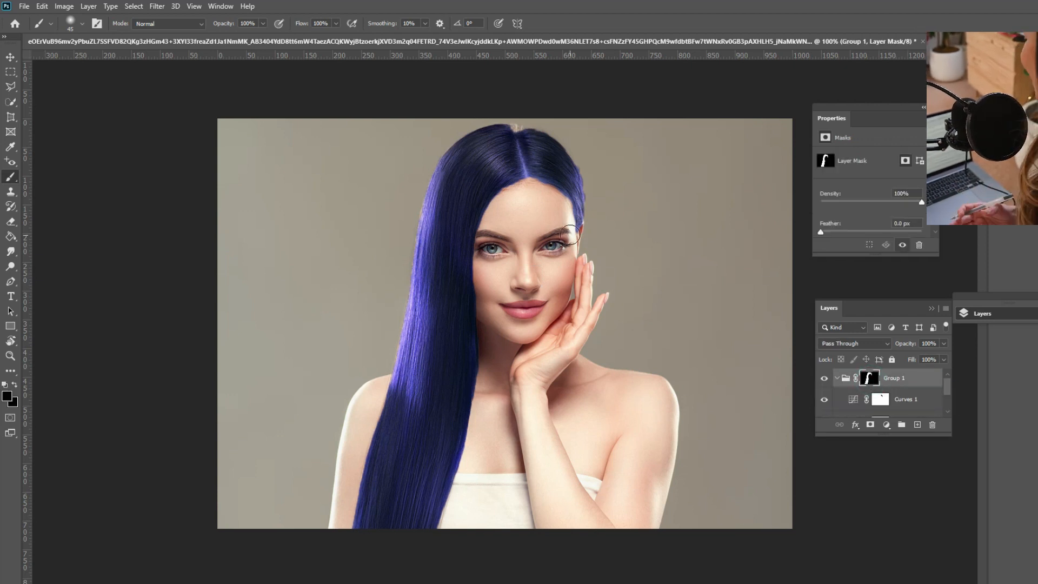
{"action": "left_click", "coordinate": [549, 186]}
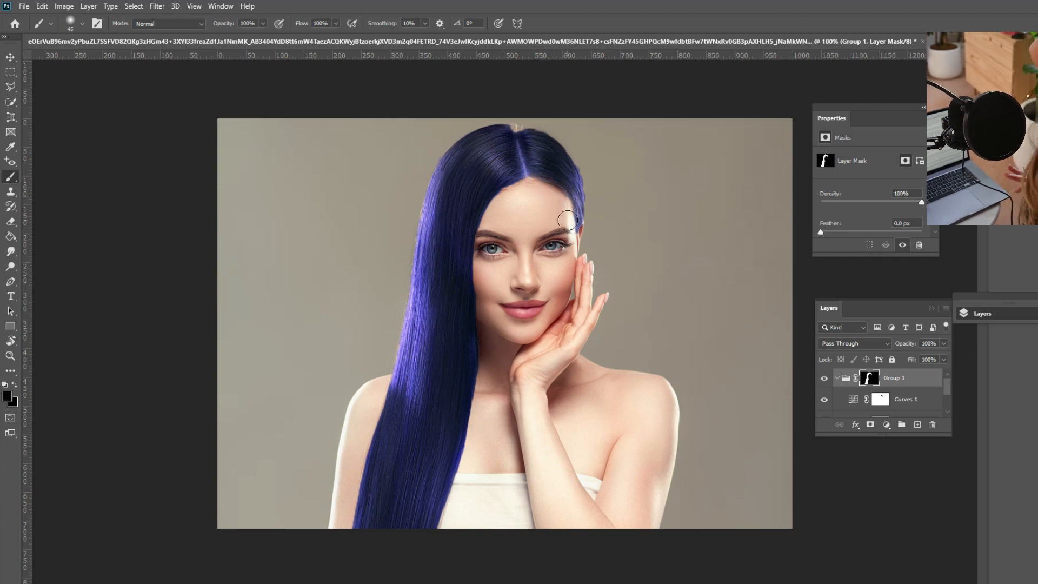
{"action": "left_click", "coordinate": [525, 186]}
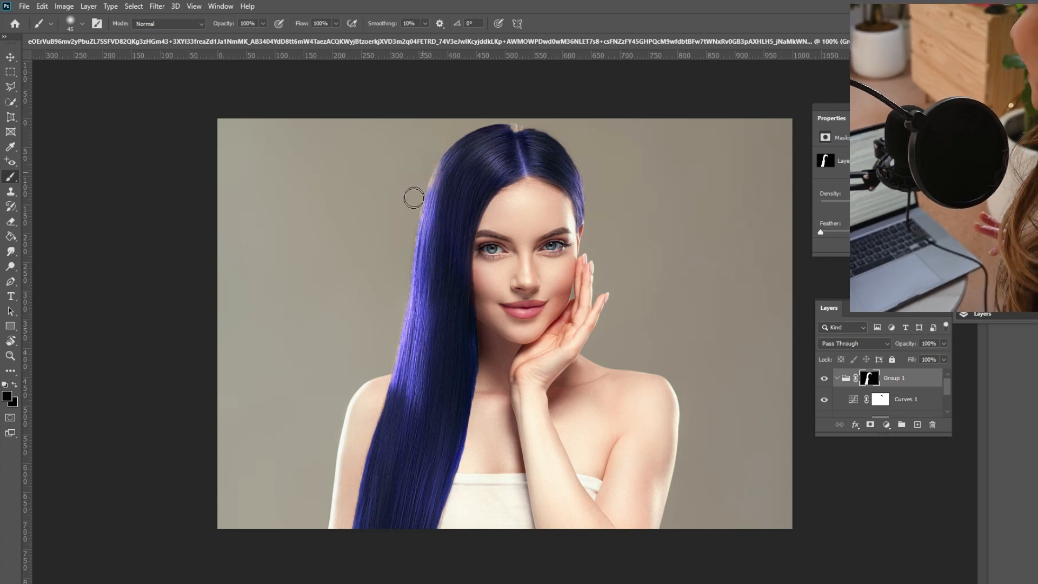
- Set the foreground colour to white and paint the group mask over the hair beside the forehead with the soft brush
{"action": "left_click", "coordinate": [7, 396]}
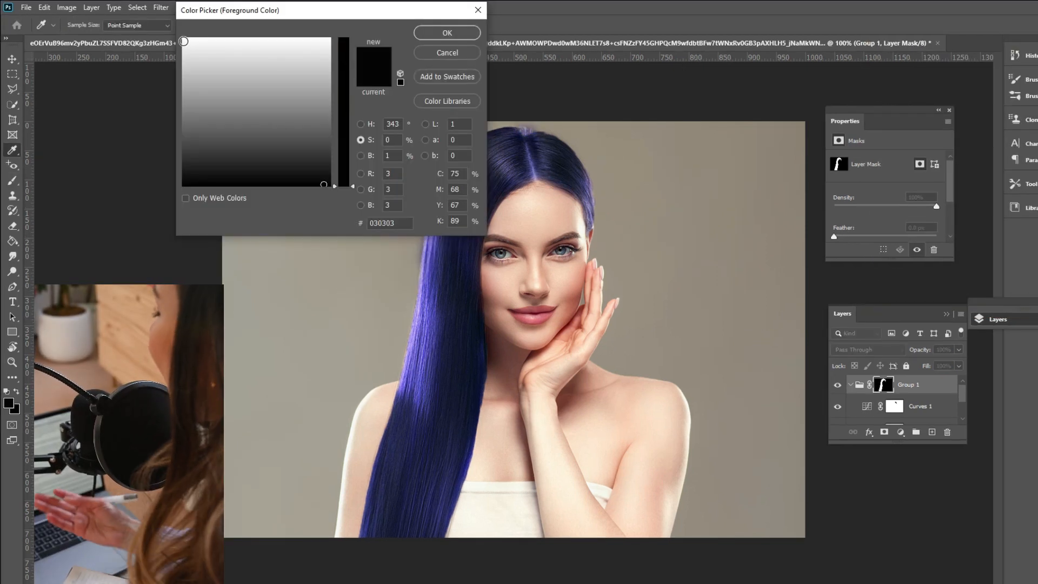
{"action": "left_click", "coordinate": [185, 40]}
{"action": "left_click", "coordinate": [463, 34]}
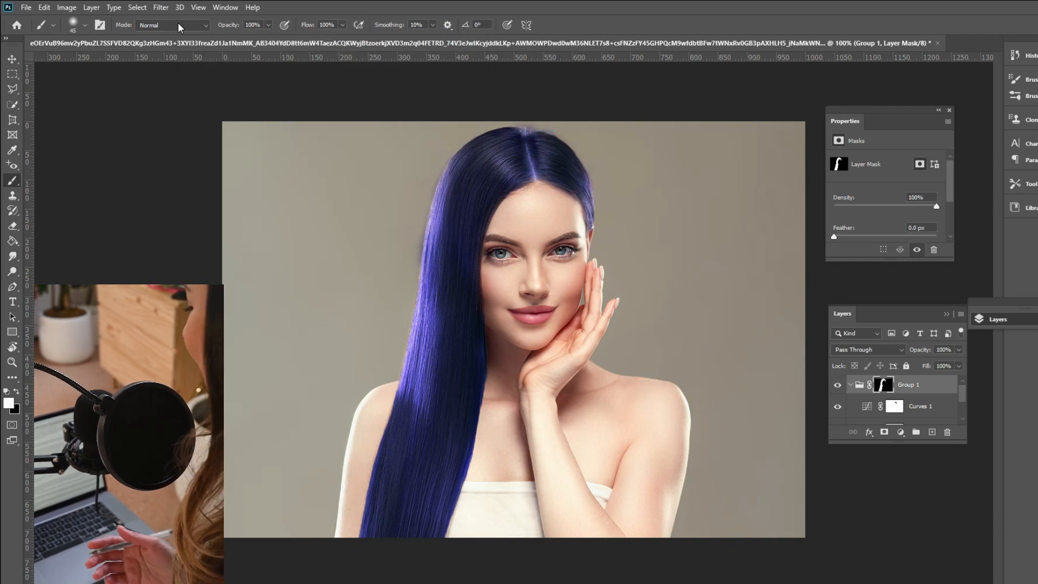
{"action": "left_click", "coordinate": [85, 25]}
{"action": "left_click_drag", "start_coordinate": [83, 60], "coordinate": [74, 64]}
{"action": "left_click", "coordinate": [584, 181]}
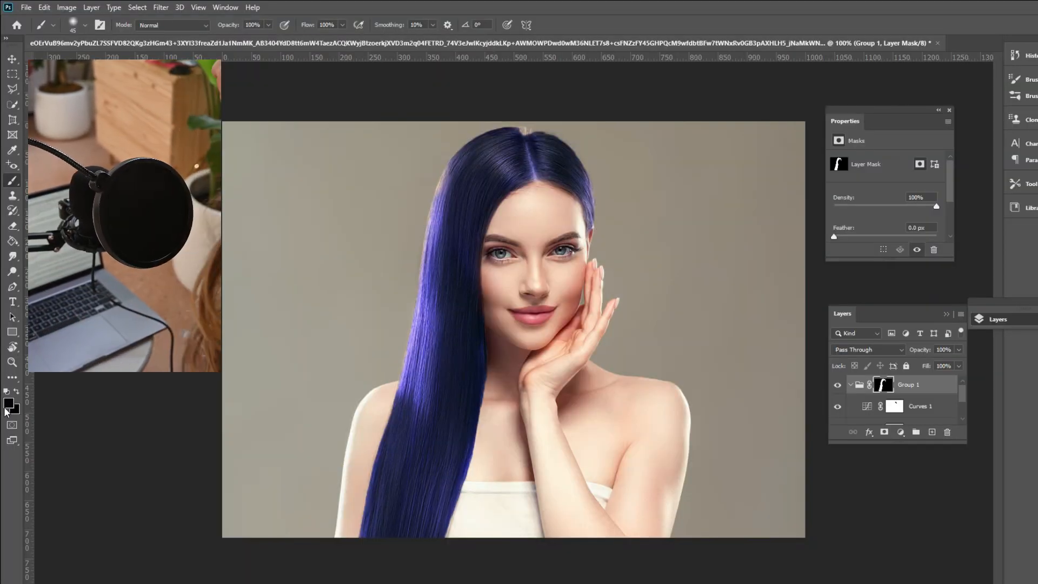
- Set the foreground colour to fdfdfd and paint the group mask over the parting, crown and outer edge of the long hair
{"action": "left_click", "coordinate": [8, 404]}
{"action": "left_click", "coordinate": [184, 41]}
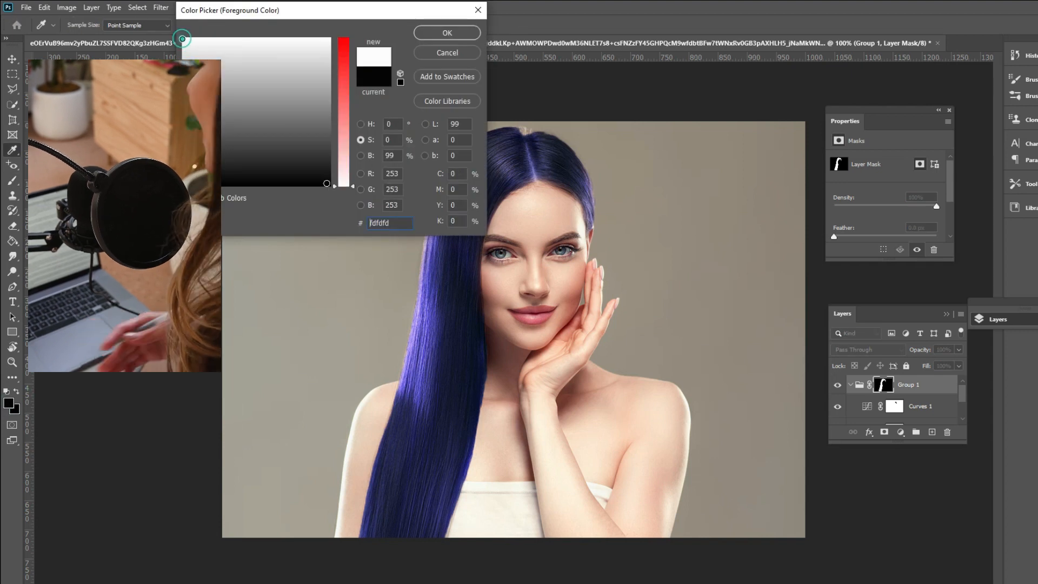
{"action": "left_click", "coordinate": [448, 32]}
{"action": "mouse_move", "coordinate": [567, 179]}
{"action": "left_mouse_down"}
{"action": "mouse_move", "coordinate": [569, 153]}
{"action": "mouse_move", "coordinate": [524, 140]}
{"action": "left_mouse_up"}
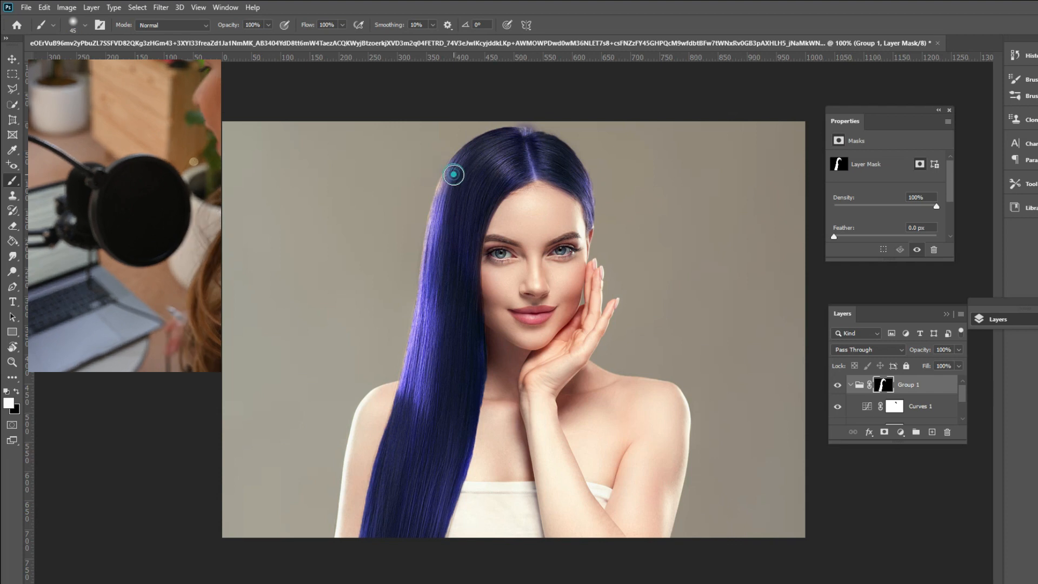
{"action": "left_click_drag", "start_coordinate": [454, 174], "coordinate": [443, 202]}
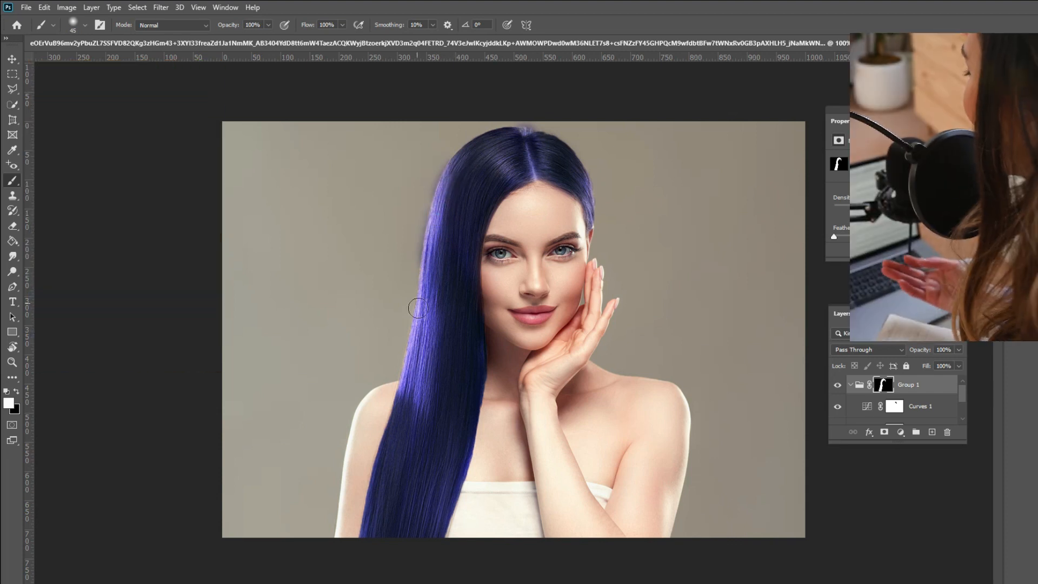
- Set the foreground colour to black and paint the mask just outside the crown and long hair to remove colour spill
{"action": "left_click", "coordinate": [8, 402]}
{"action": "left_click", "coordinate": [323, 180]}
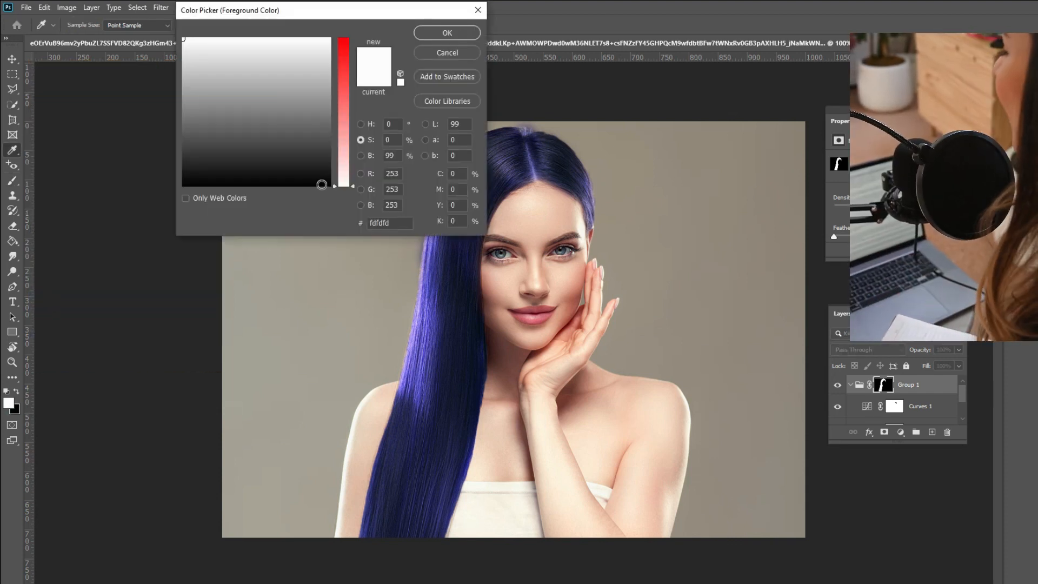
{"action": "left_click", "coordinate": [445, 32]}
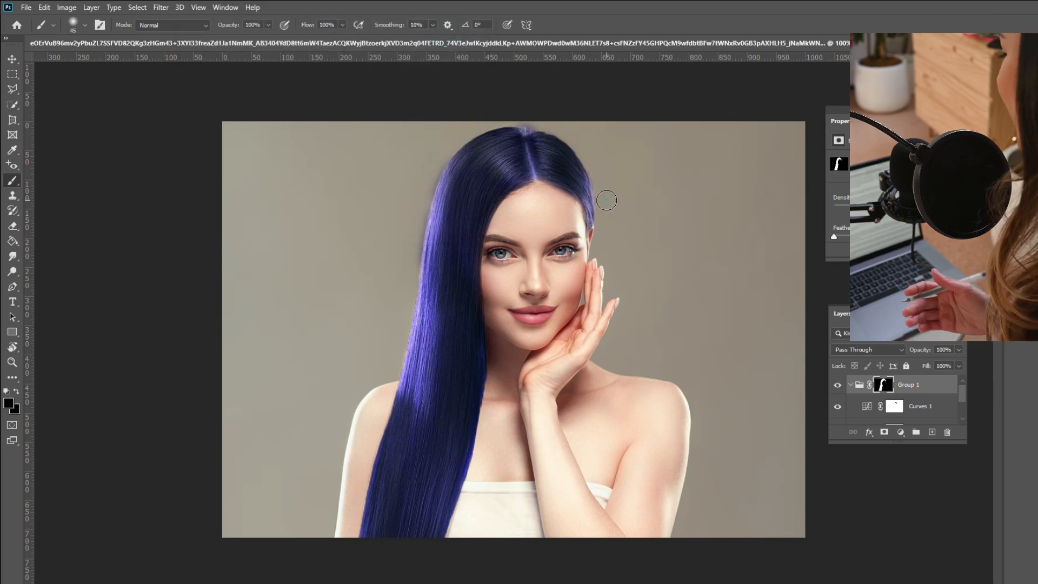
{"action": "left_click", "coordinate": [527, 117]}
{"action": "mouse_move", "coordinate": [420, 200]}
{"action": "left_mouse_down"}
{"action": "mouse_move", "coordinate": [433, 160]}
{"action": "mouse_move", "coordinate": [427, 173]}
{"action": "left_mouse_up"}
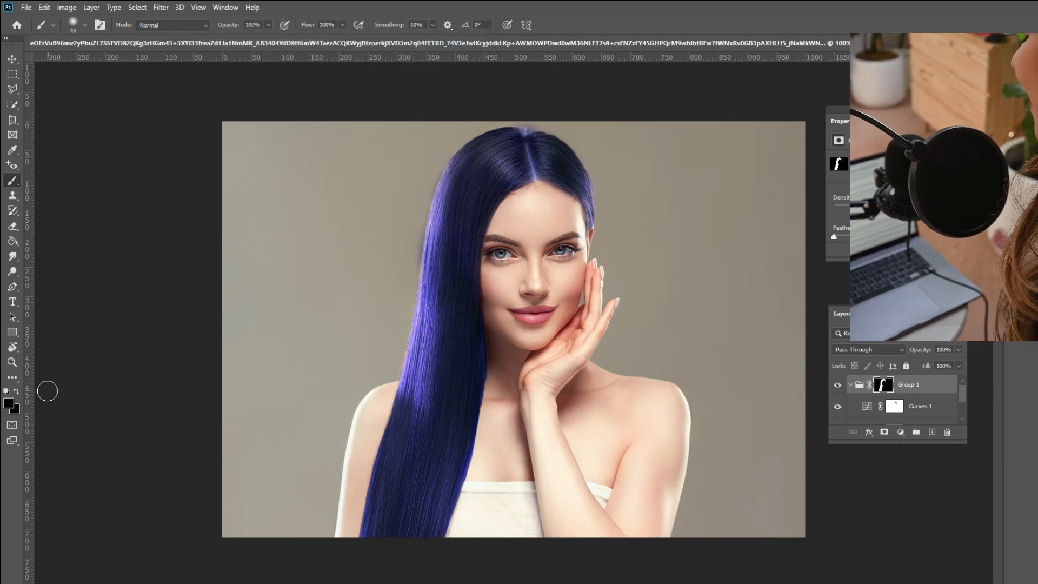
- Paint white beside the ear with a 21 px brush, and clean the mask above the crown with foreground colour 000000
{"action": "left_click", "coordinate": [590, 231]}
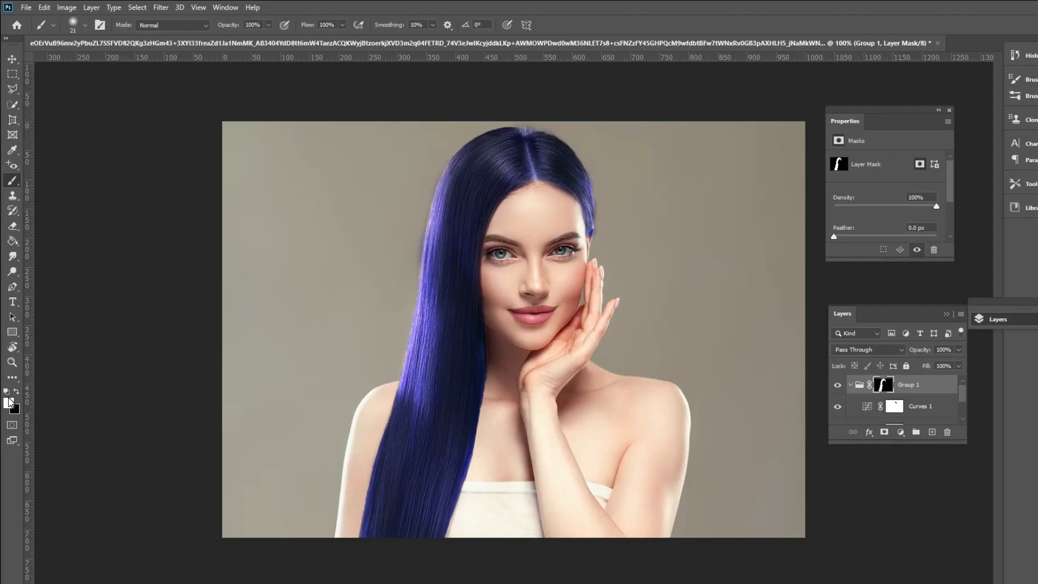
{"action": "left_click", "coordinate": [9, 400]}
{"action": "left_click", "coordinate": [327, 187]}
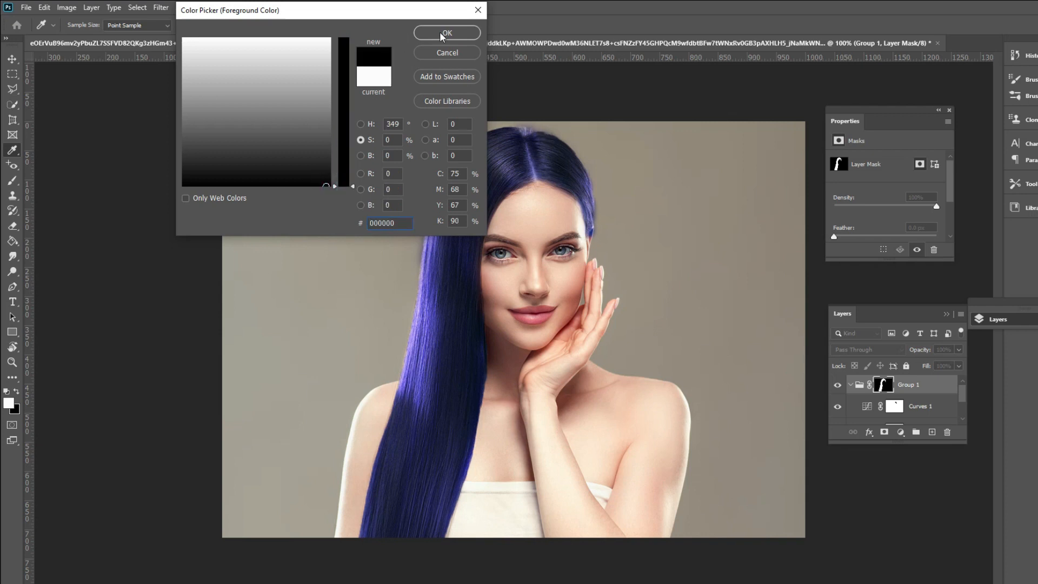
{"action": "left_click", "coordinate": [447, 33]}
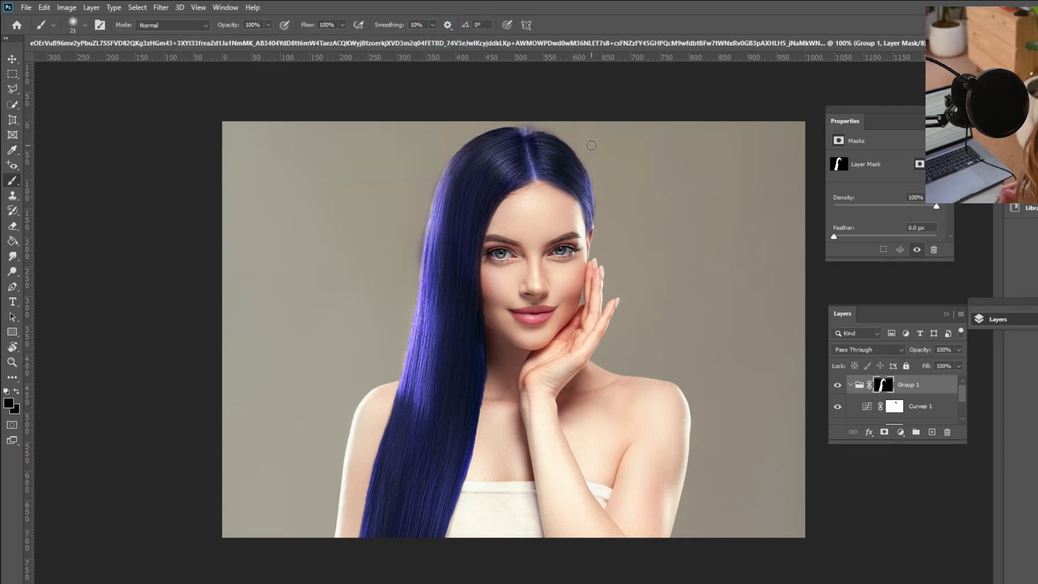
{"action": "left_click", "coordinate": [521, 119]}
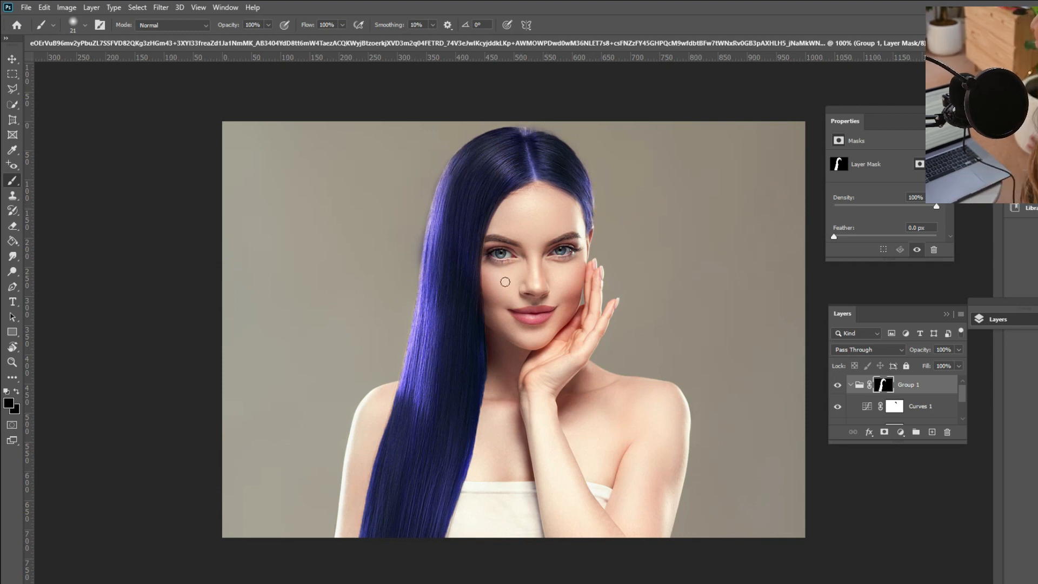
{"action": "key", "text": "v"}
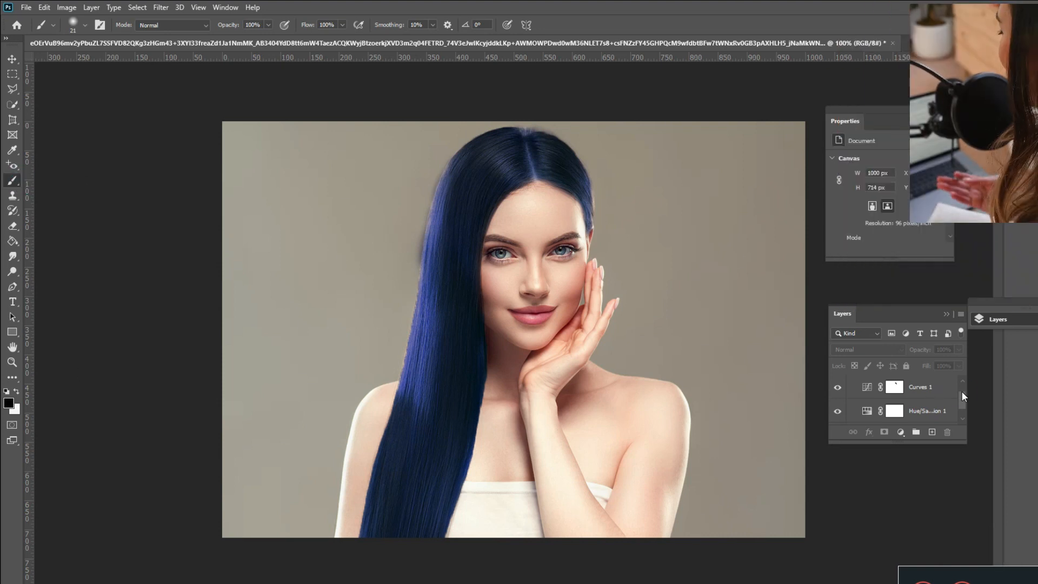
- Refine Group 1's layer mask along the hair's outer edges, alternating between black and white with the 21 px brush
{"action": "left_click", "coordinate": [952, 390]}
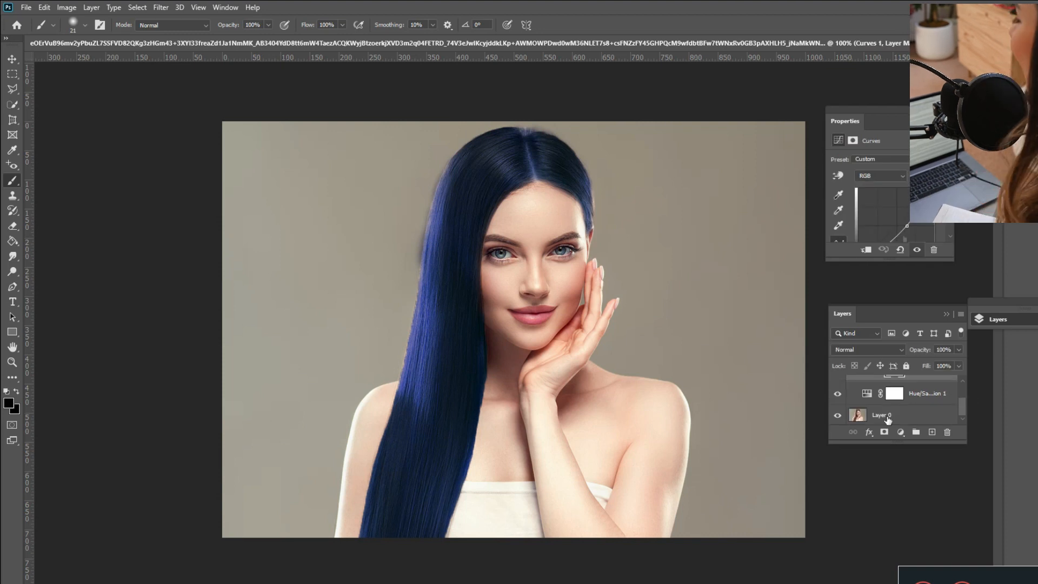
{"action": "left_click", "coordinate": [885, 385]}
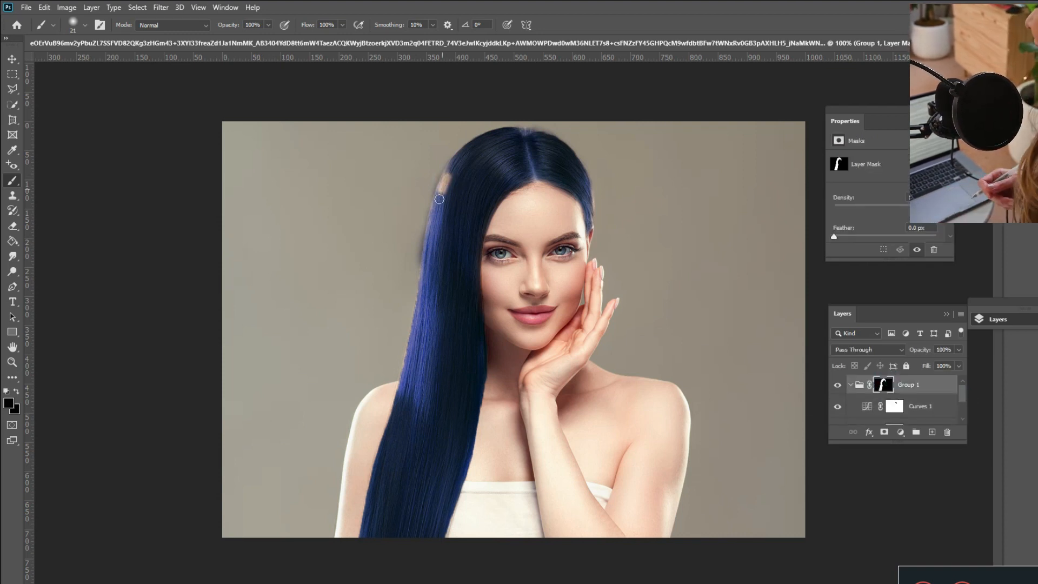
{"action": "left_click", "coordinate": [8, 402]}
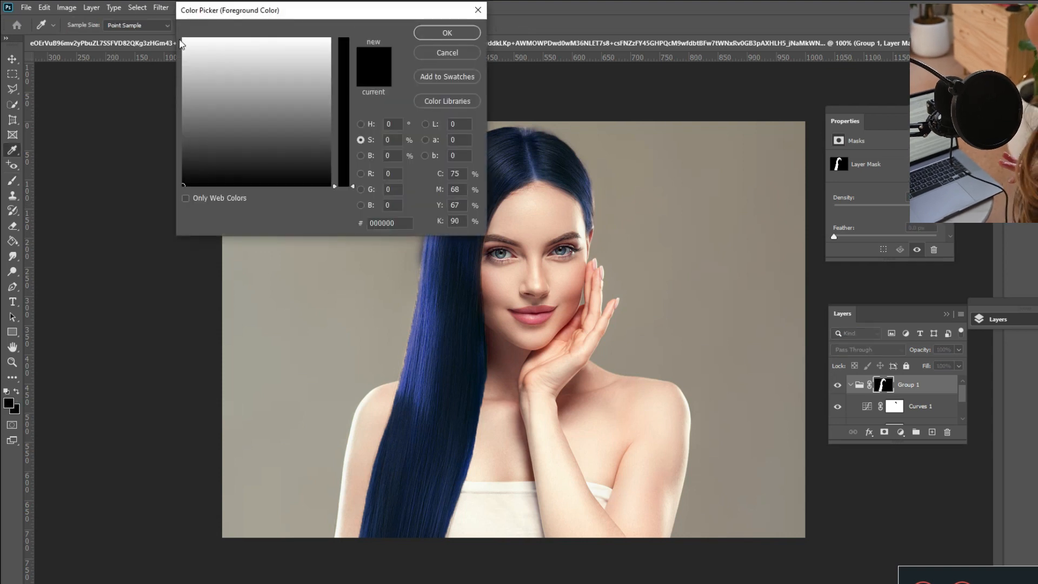
{"action": "left_click", "coordinate": [457, 38]}
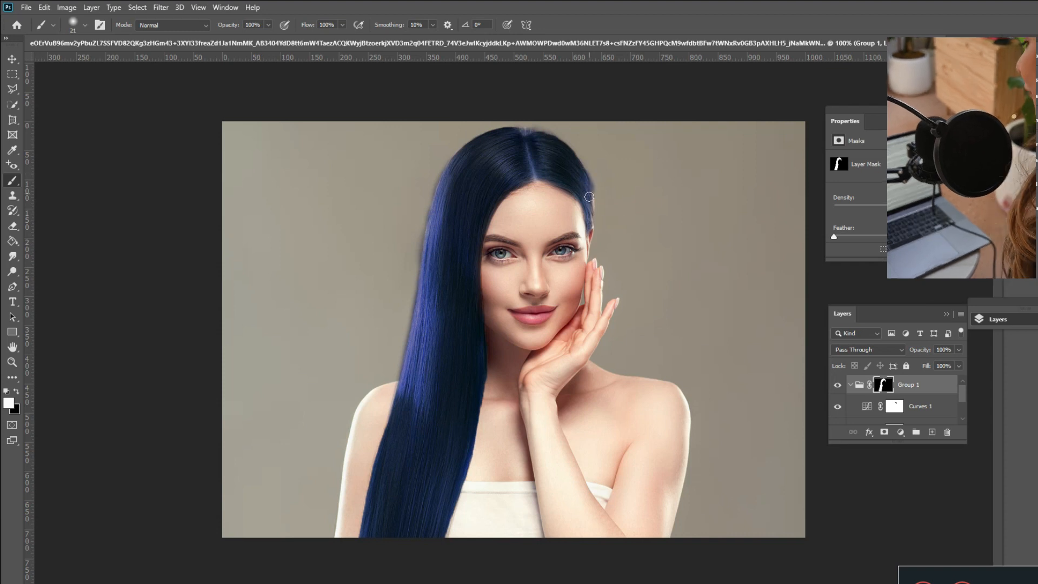
{"action": "key", "text": "x"}
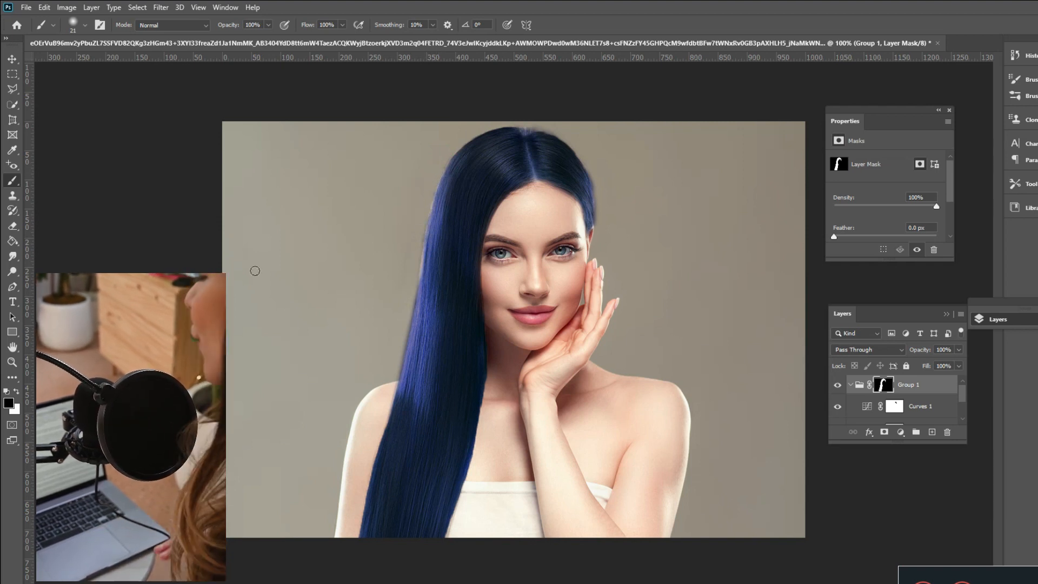
{"action": "key", "text": "x"}
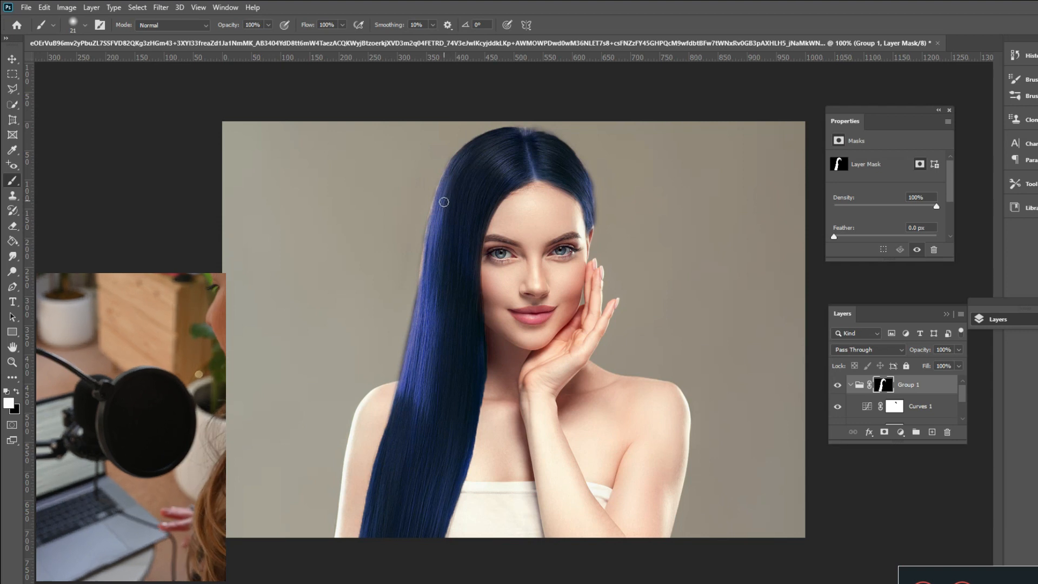
- Darken the hair by setting the Curves 1 shadow point's input to 33, and trim the group mask's edge with black
{"action": "left_click", "coordinate": [895, 406]}
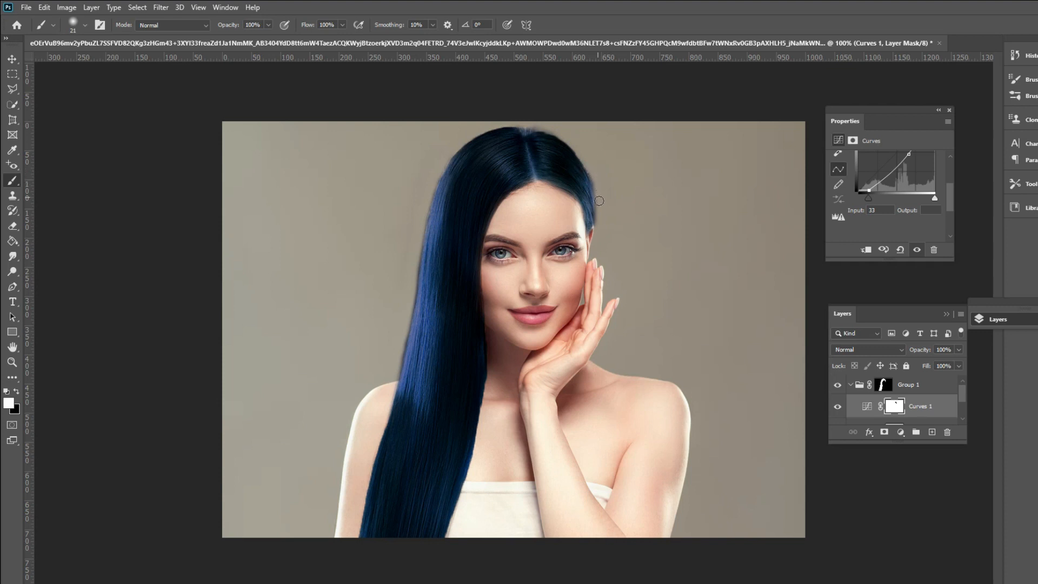
{"action": "left_click", "coordinate": [884, 384]}
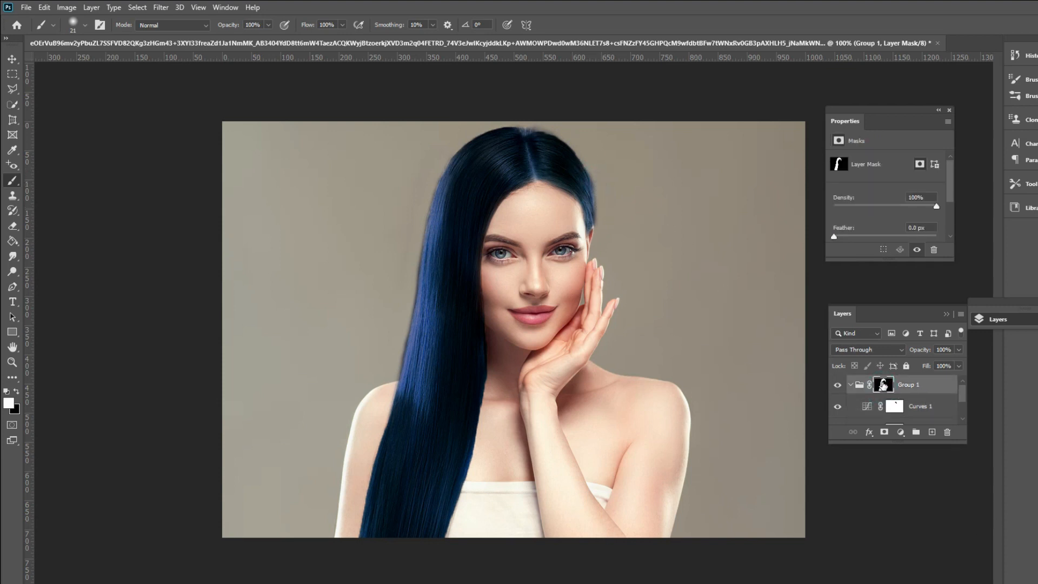
{"action": "key", "text": "x"}
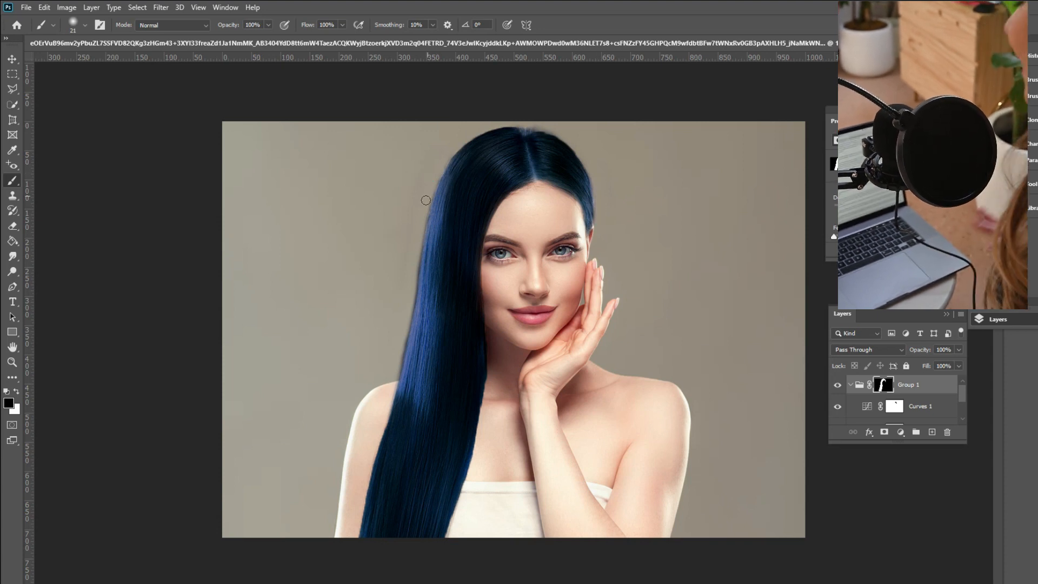
- Collapse Group 1 so its adjustment layers are folded away above Layer 0
{"action": "left_click", "coordinate": [850, 384]}
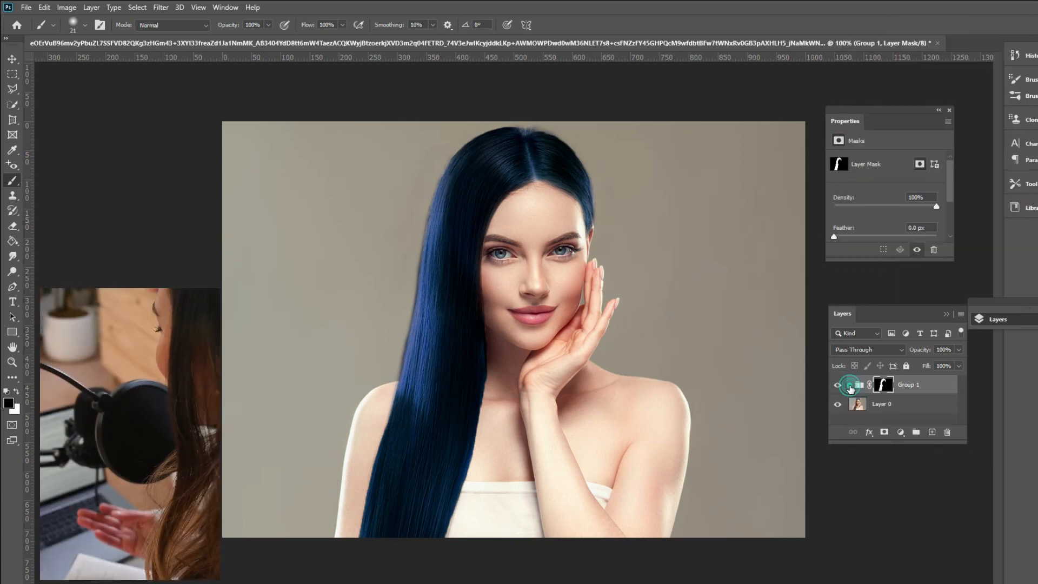
{"action": "left_click", "coordinate": [851, 384]}
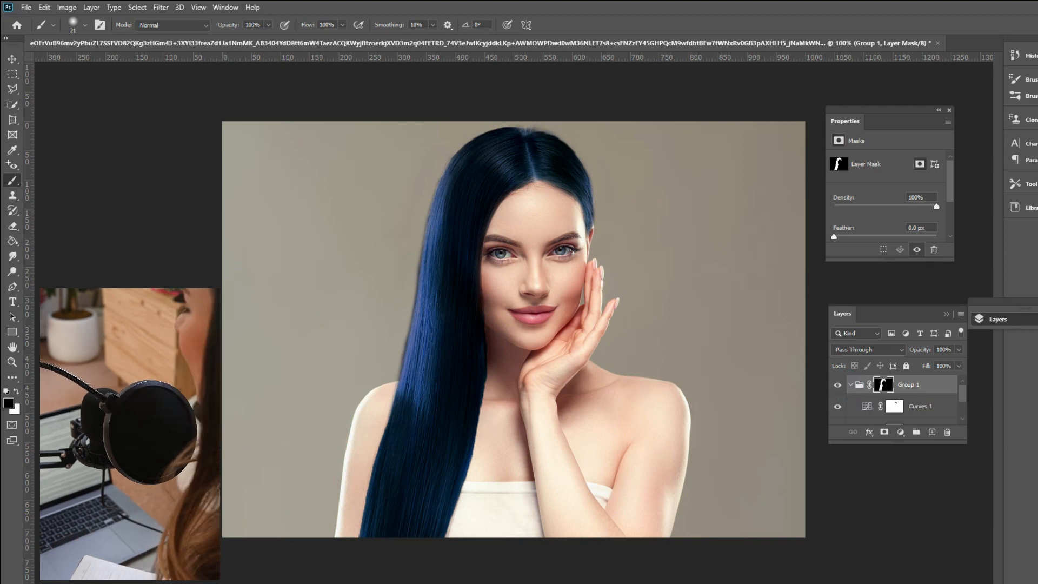
{"action": "left_click", "coordinate": [980, 583]}
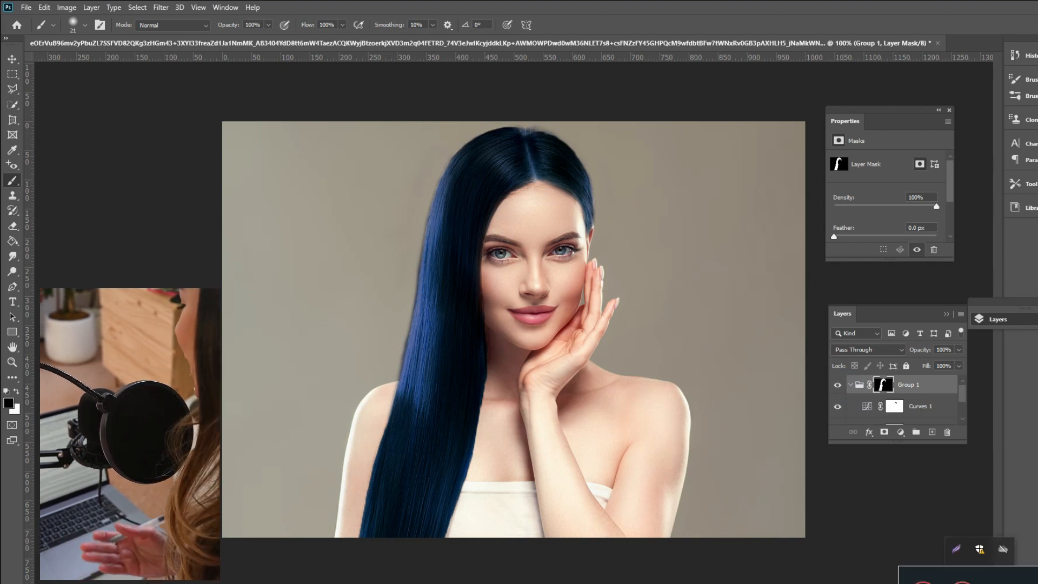
{"action": "mouse_move", "coordinate": [963, 387]}
{"action": "left_mouse_down"}
{"action": "mouse_move", "coordinate": [964, 406]}
{"action": "mouse_move", "coordinate": [958, 385]}
{"action": "left_mouse_up"}
{"action": "left_click", "coordinate": [851, 386]}
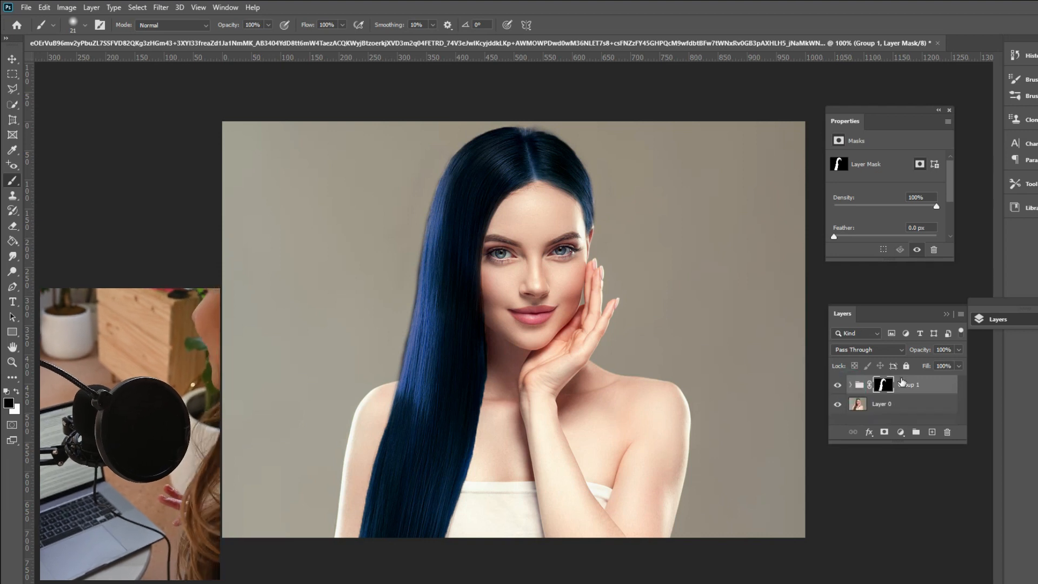
- Hide Group 1, select Layer 0 and load the RGB channel's highlights as a selection
{"action": "left_click", "coordinate": [837, 384]}
{"action": "left_click", "coordinate": [859, 404]}
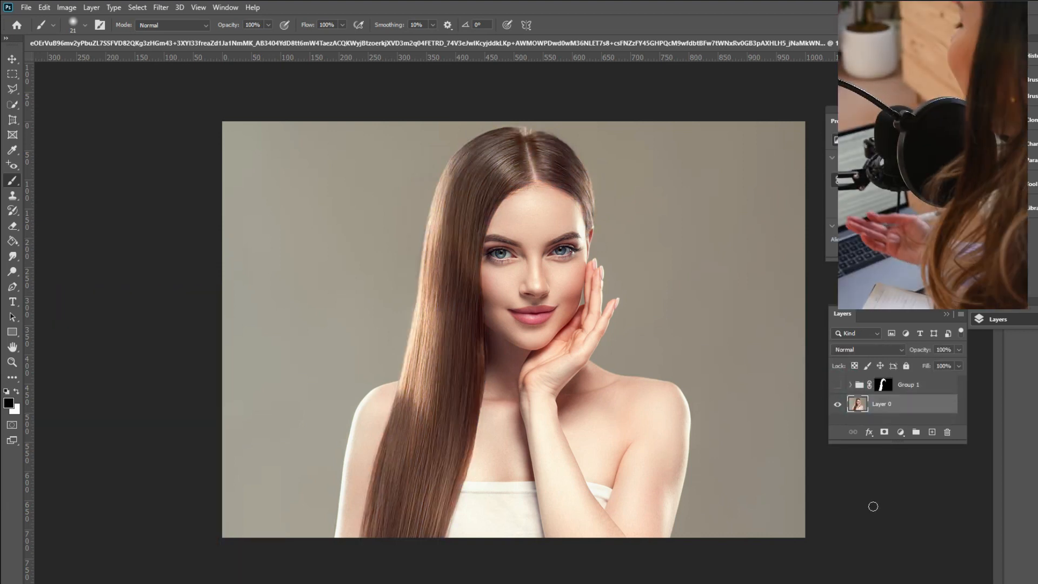
{"action": "left_click", "coordinate": [980, 583]}
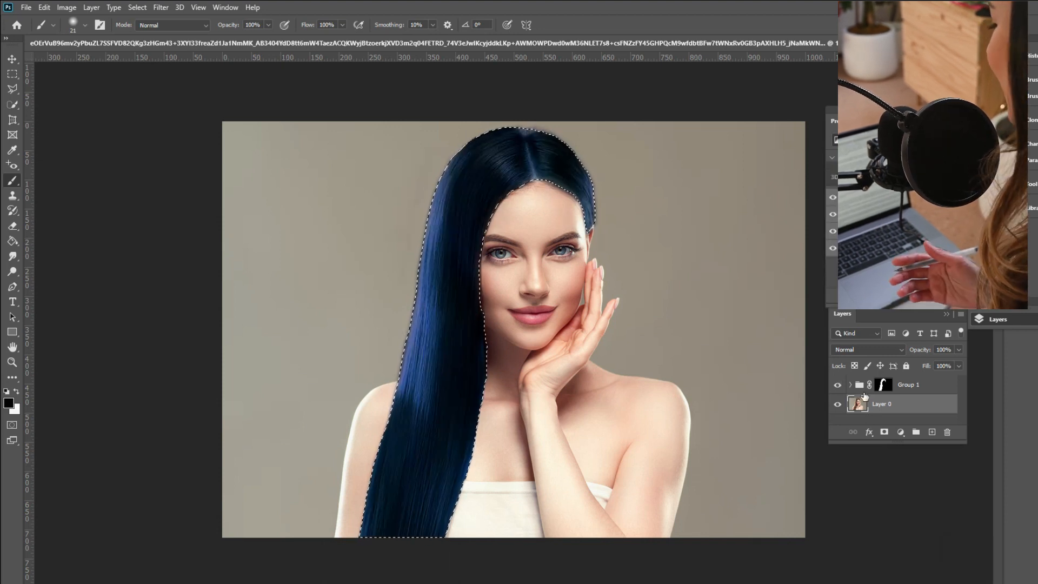
{"action": "left_click", "coordinate": [837, 385]}
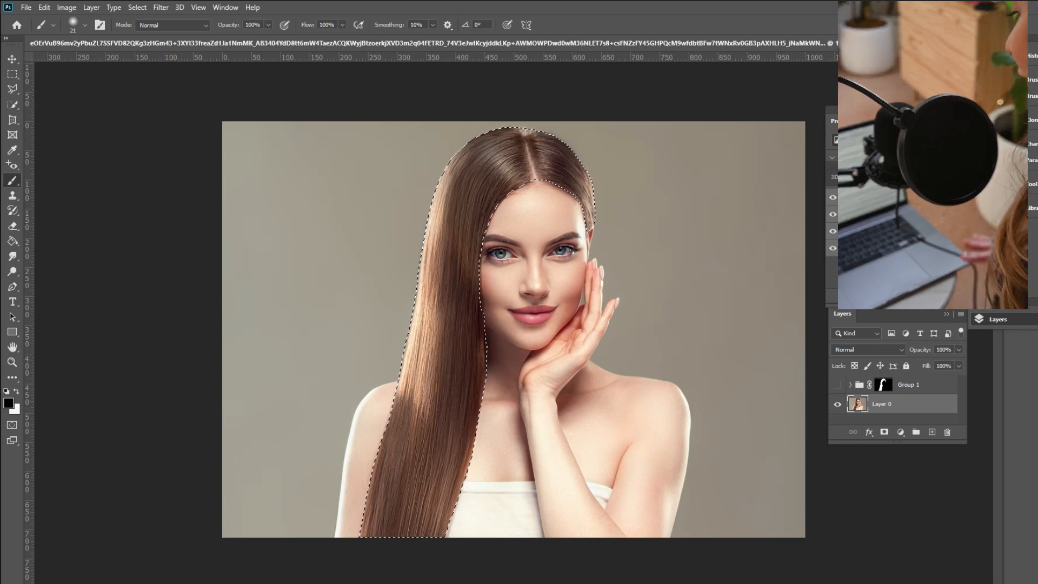
{"action": "left_click", "coordinate": [849, 197], "text": "ctrl"}
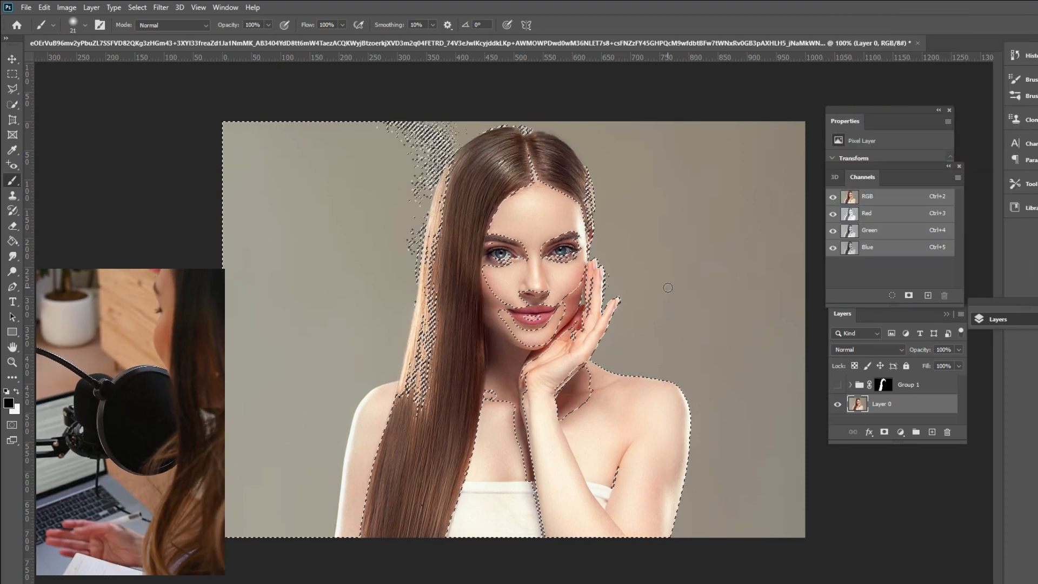
{"action": "left_click_drag", "start_coordinate": [926, 405], "coordinate": [931, 432]}
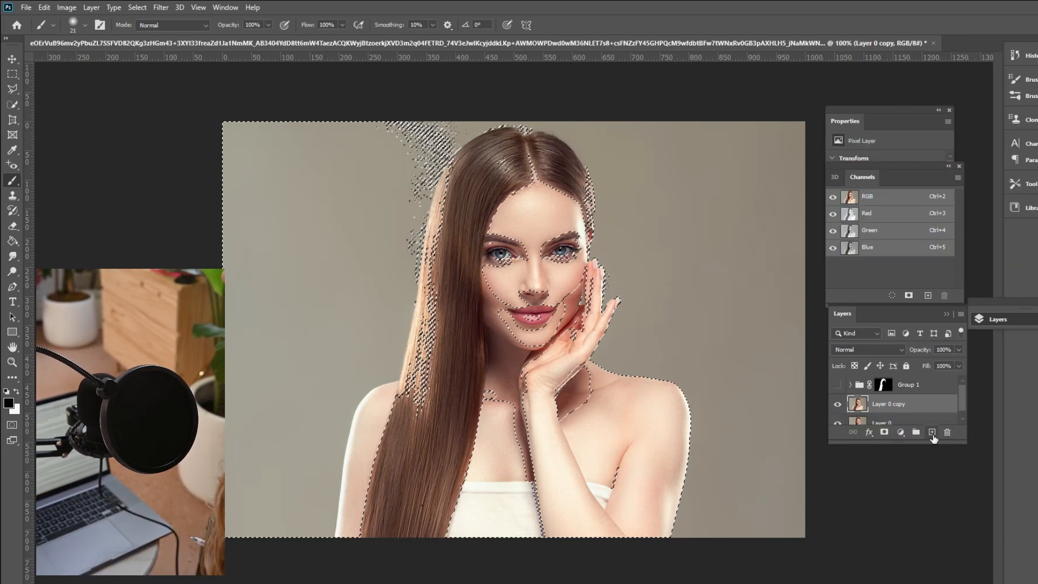
{"action": "key", "text": "ctrl+z"}
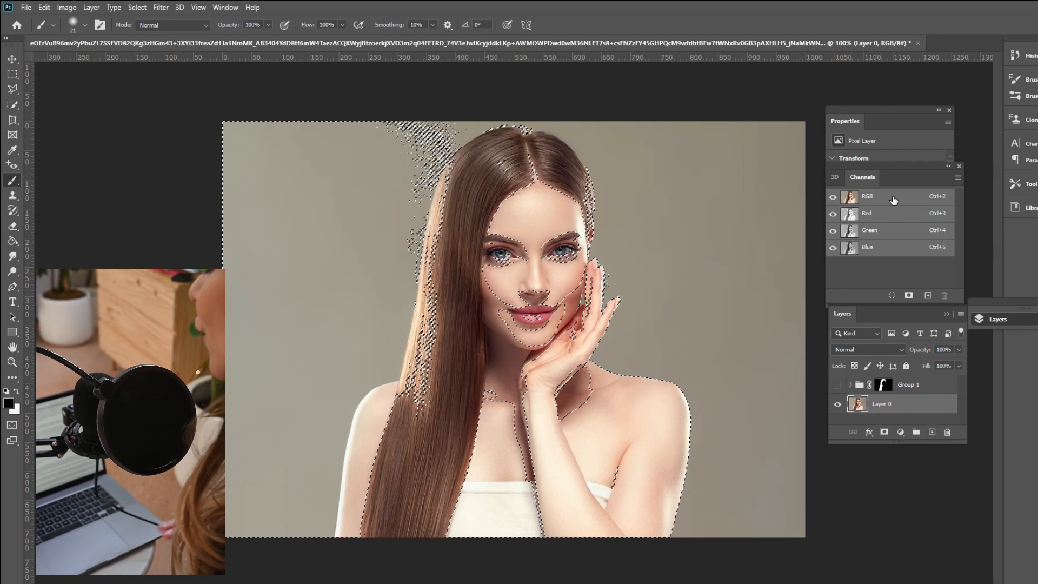
{"action": "left_click", "coordinate": [908, 296]}
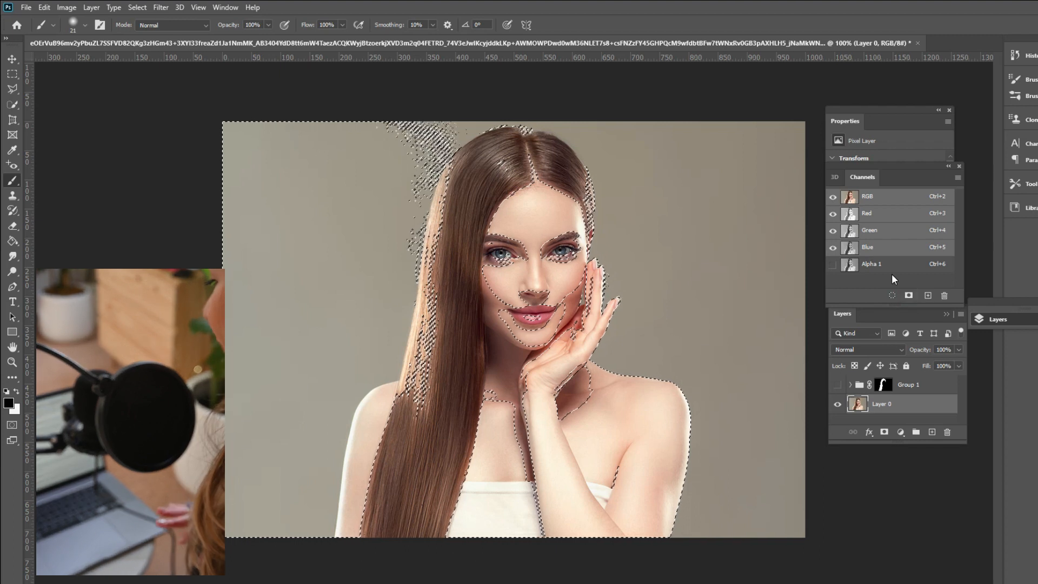
{"action": "key", "text": "ctrl+d"}
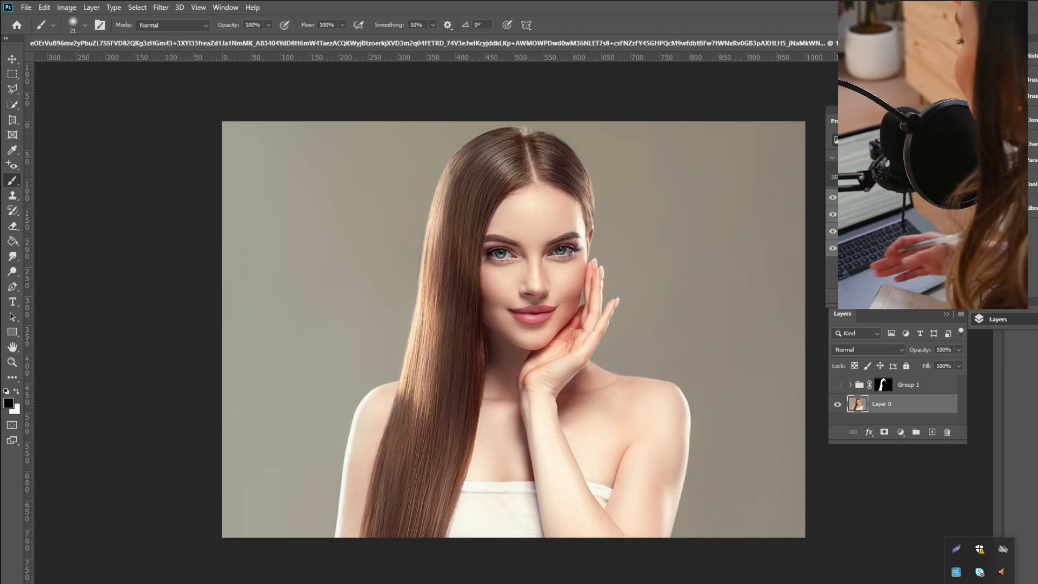
- Load the RGB highlights as a selection again and copy them from Layer 0 onto a new layer
{"action": "key", "text": "ctrl+alt+2"}
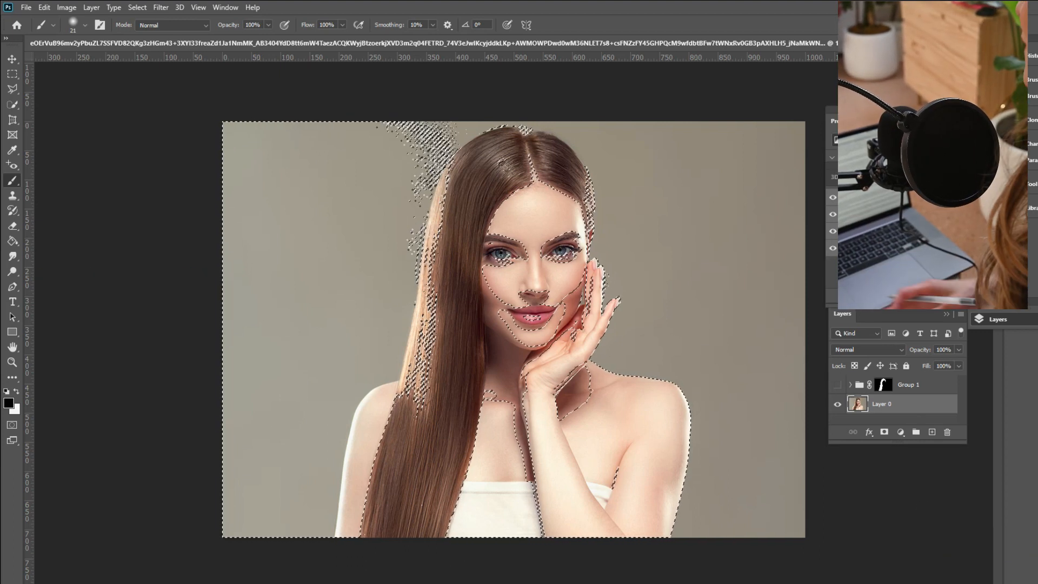
{"action": "key", "text": "ctrl+j"}
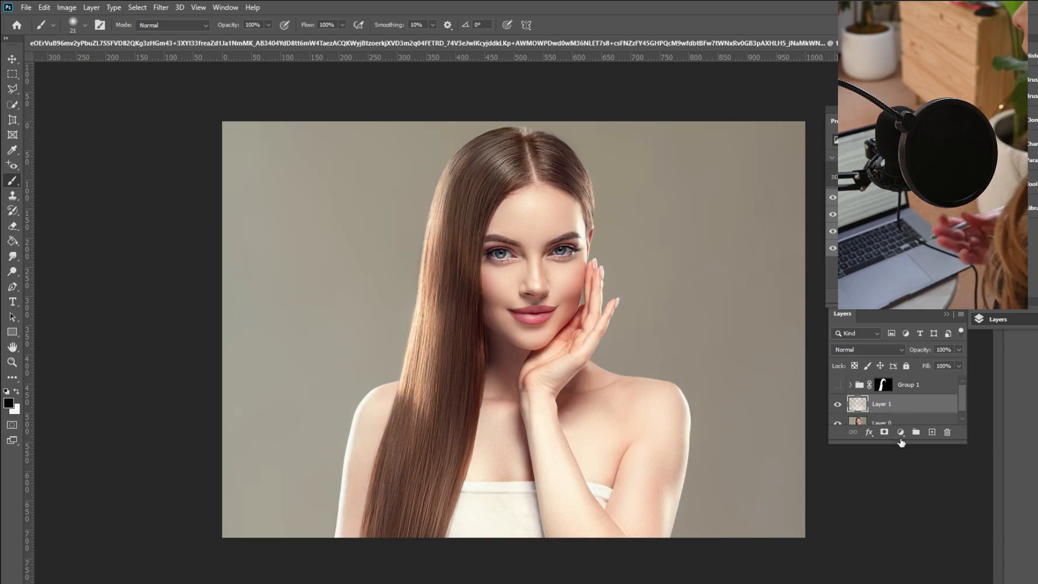
{"action": "left_click", "coordinate": [980, 583]}
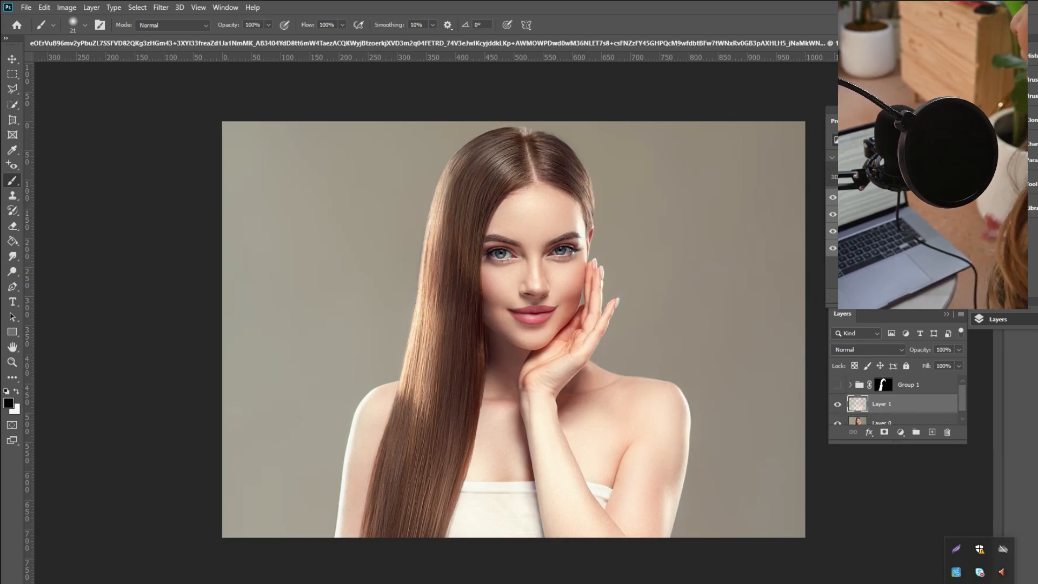
{"action": "left_click", "coordinate": [956, 571]}
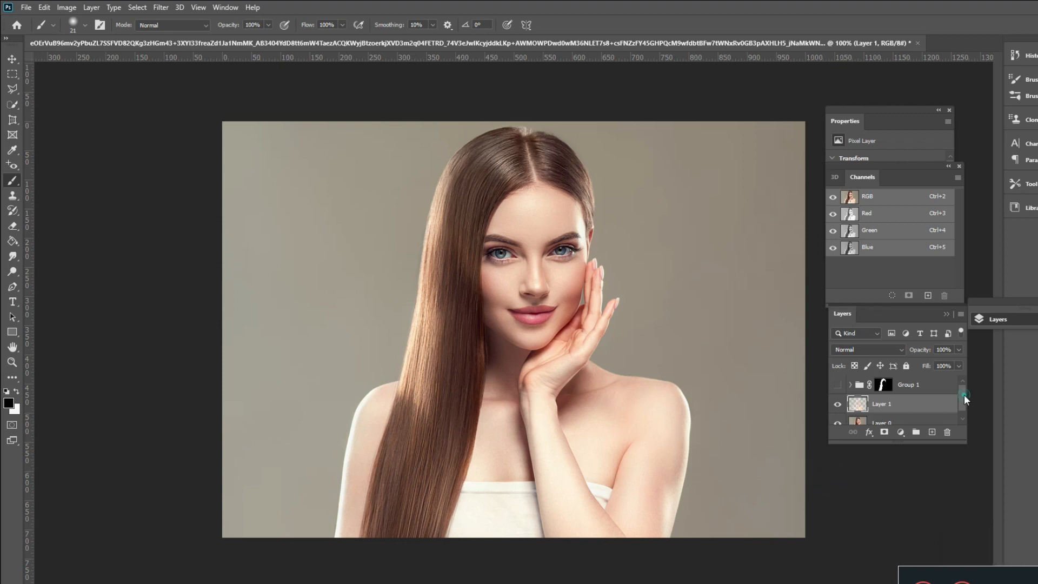
- Show and expand Group 1, and move Layer 1 into it above the adjustment layers
{"action": "left_click", "coordinate": [838, 416]}
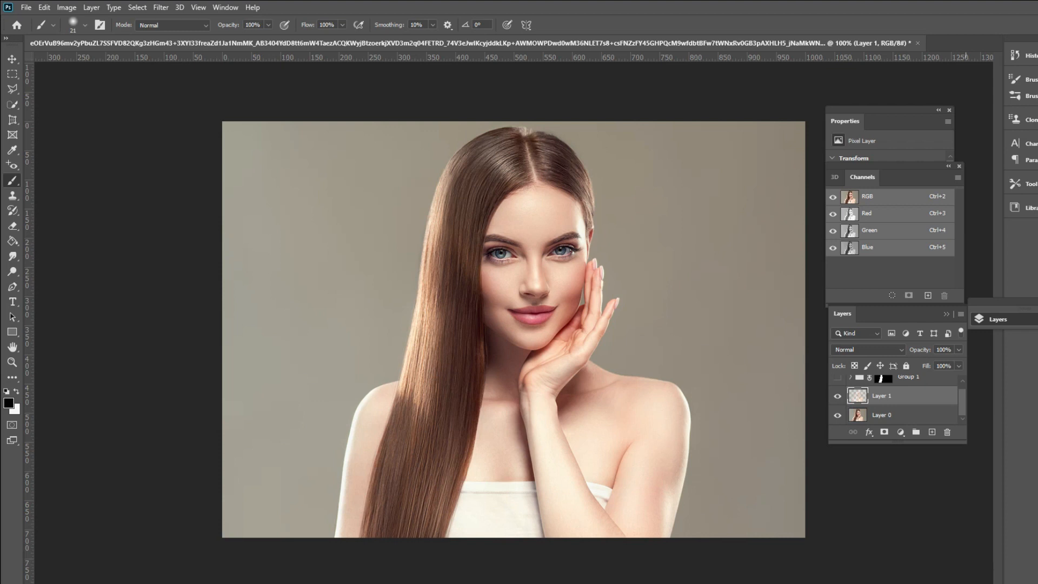
{"action": "scroll", "coordinate": [962, 407], "scroll_direction": "up", "scroll_amount": 1}
{"action": "left_click", "coordinate": [840, 385]}
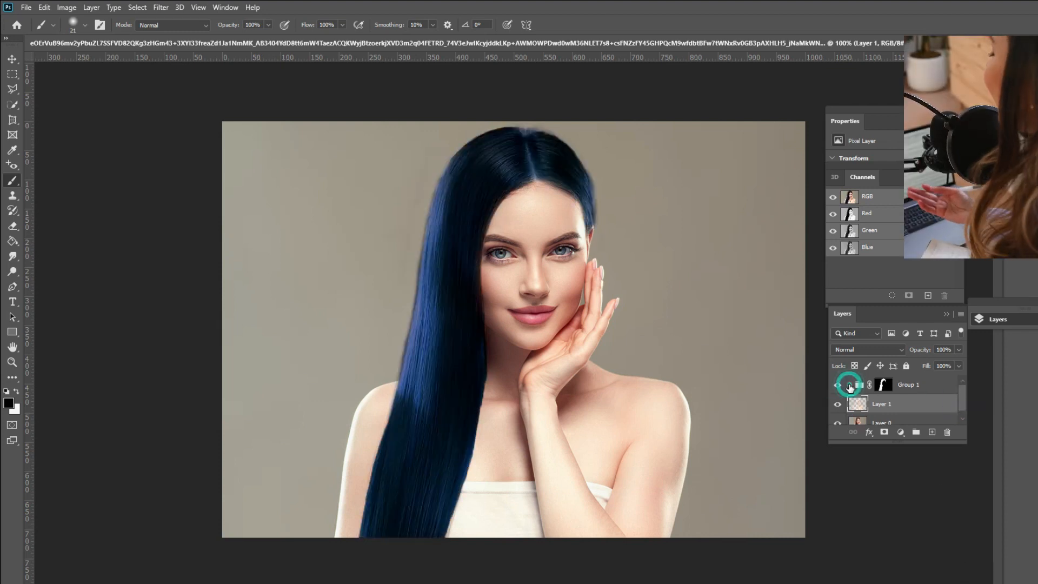
{"action": "left_click", "coordinate": [850, 385]}
{"action": "left_click_drag", "start_coordinate": [964, 390], "coordinate": [941, 397]}
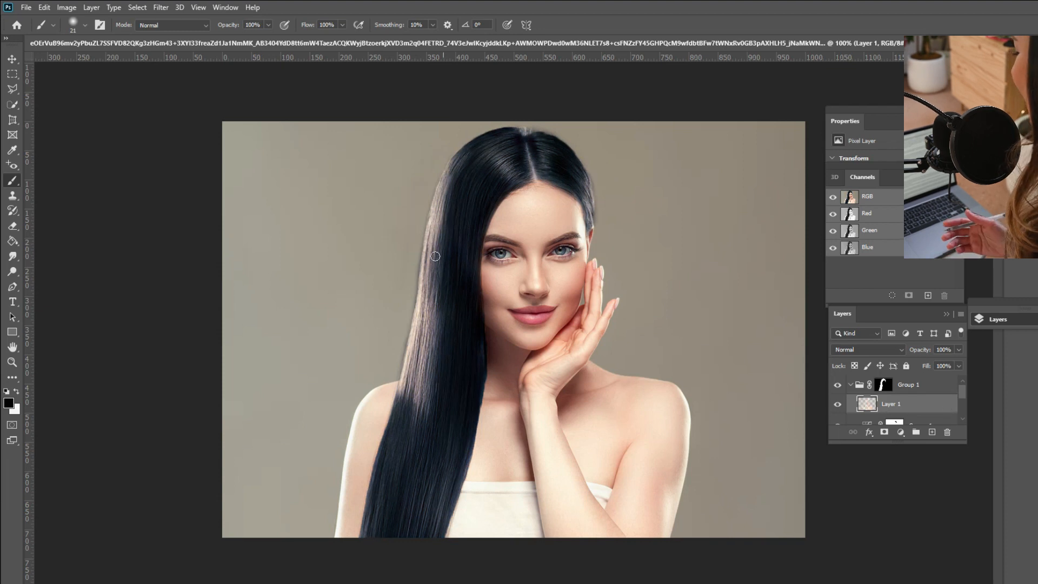
- Compare the hair's highlights with Layer 1 hidden and shown
{"action": "left_click", "coordinate": [838, 405]}
{"action": "left_click", "coordinate": [838, 405]}
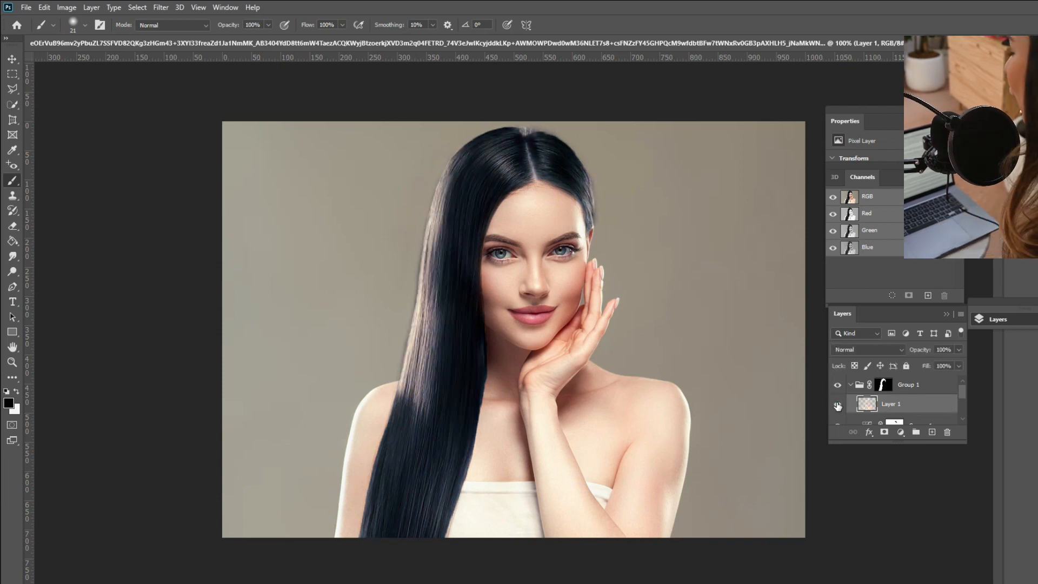
{"action": "left_click", "coordinate": [837, 404]}
{"action": "left_click", "coordinate": [838, 405]}
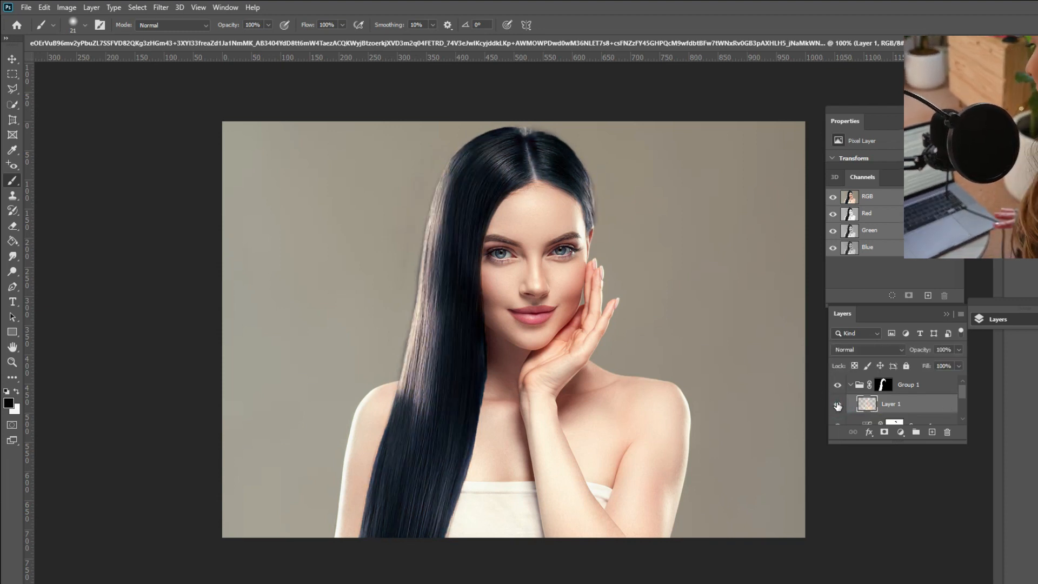
{"action": "left_click", "coordinate": [838, 404]}
{"action": "left_click", "coordinate": [838, 404]}
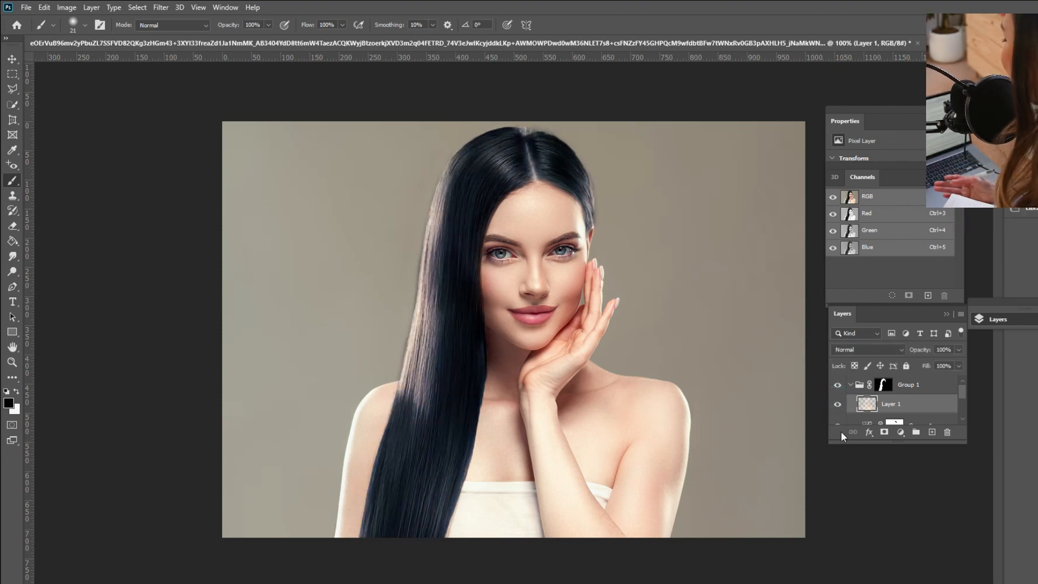
{"action": "left_click", "coordinate": [980, 583]}
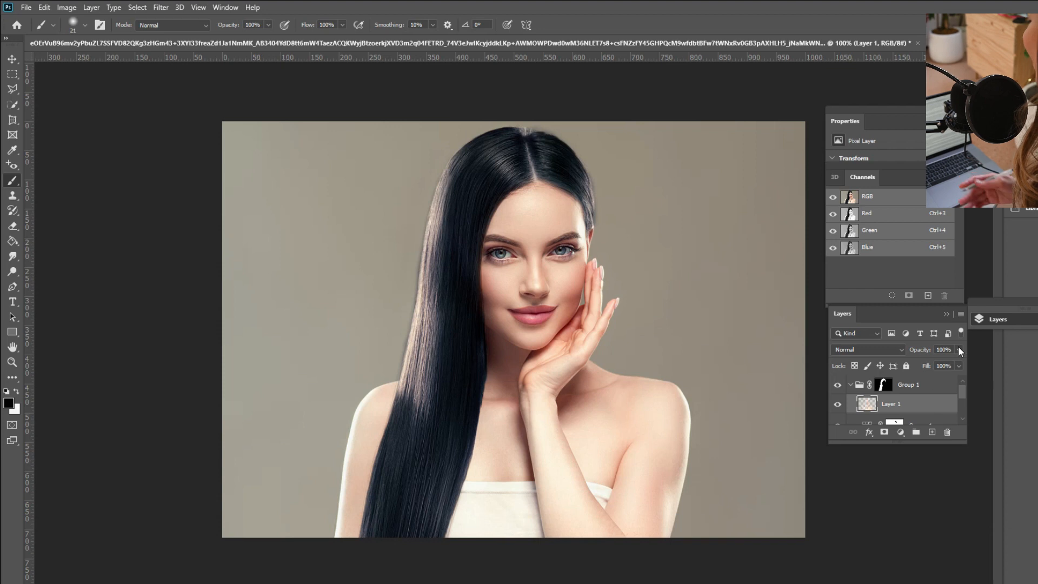
- Set Layer 1's opacity to 84%
{"action": "left_click", "coordinate": [961, 350]}
{"action": "mouse_move", "coordinate": [961, 363]}
{"action": "left_mouse_down"}
{"action": "mouse_move", "coordinate": [929, 366]}
{"action": "mouse_move", "coordinate": [966, 363]}
{"action": "left_mouse_up"}
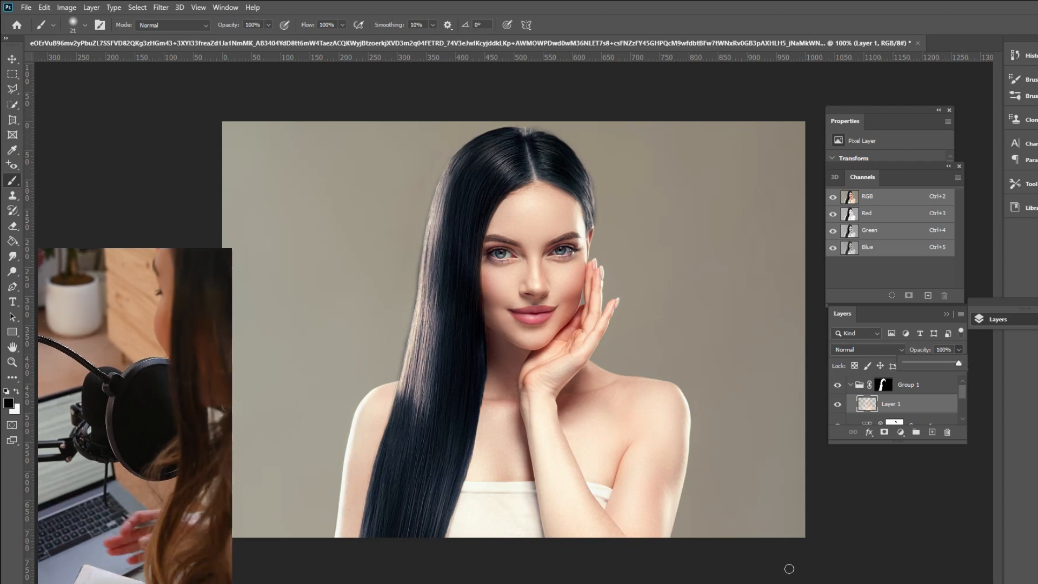
{"action": "left_click", "coordinate": [952, 363]}
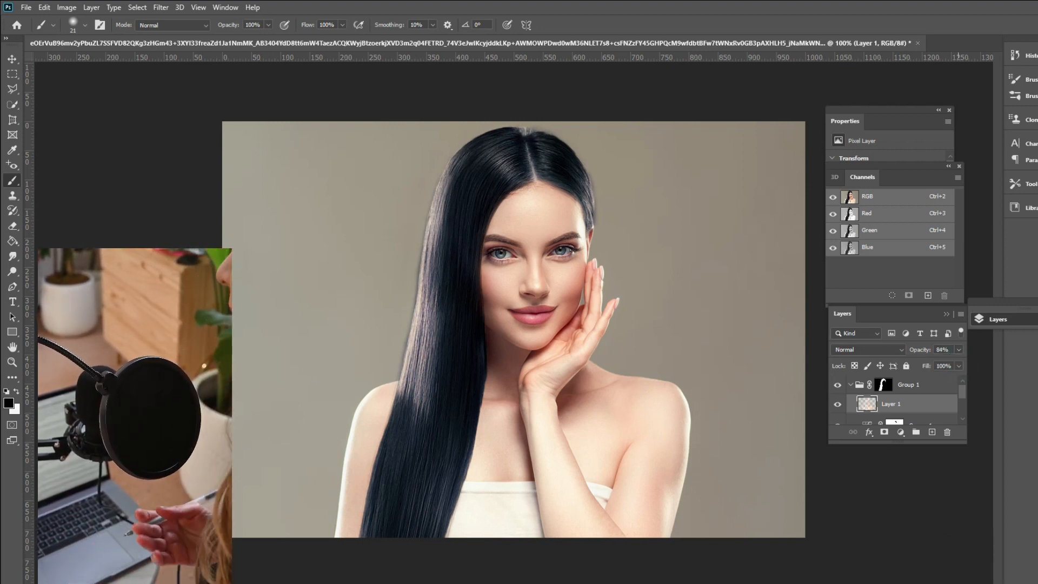
- Examine the crown of the hair at 300% zoom with Layer 1 hidden and shown
{"action": "key", "text": "ctrl+plus"}
{"action": "key", "text": "ctrl+plus"}
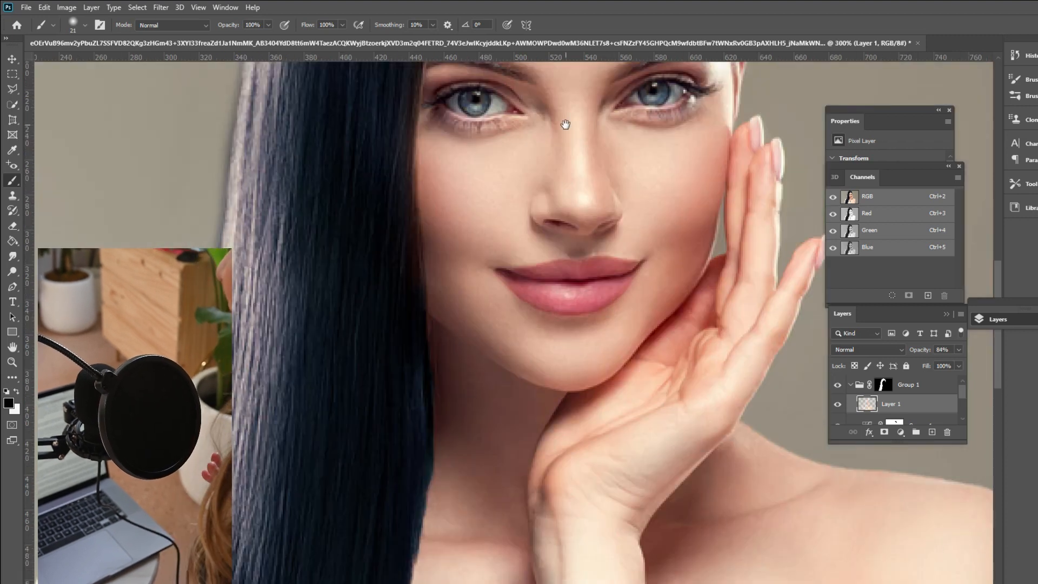
{"action": "left_click_drag", "start_coordinate": [566, 116], "coordinate": [533, 430]}
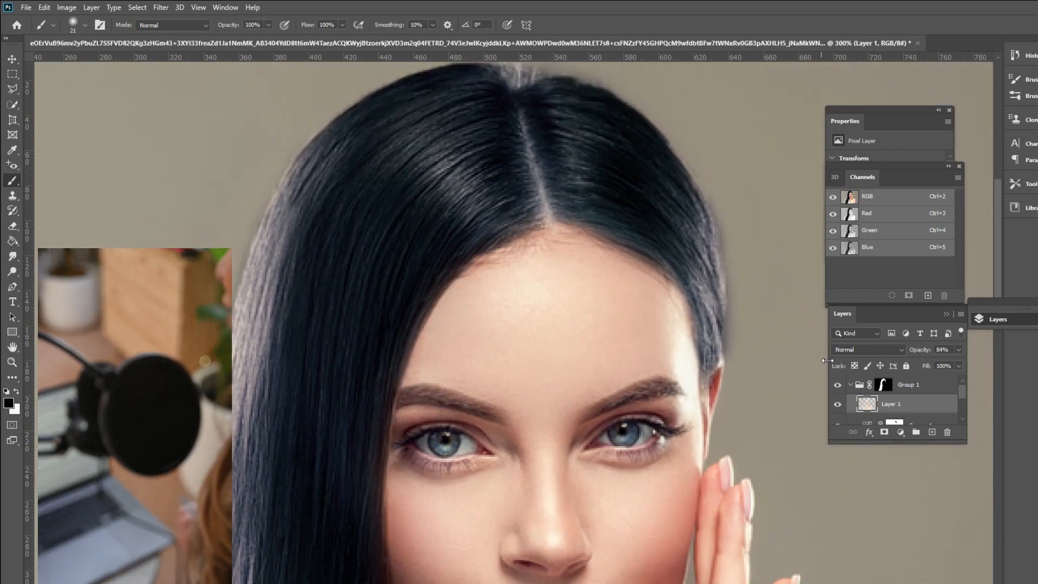
{"action": "left_click", "coordinate": [837, 406]}
{"action": "left_click", "coordinate": [836, 406]}
{"action": "left_click", "coordinate": [837, 405]}
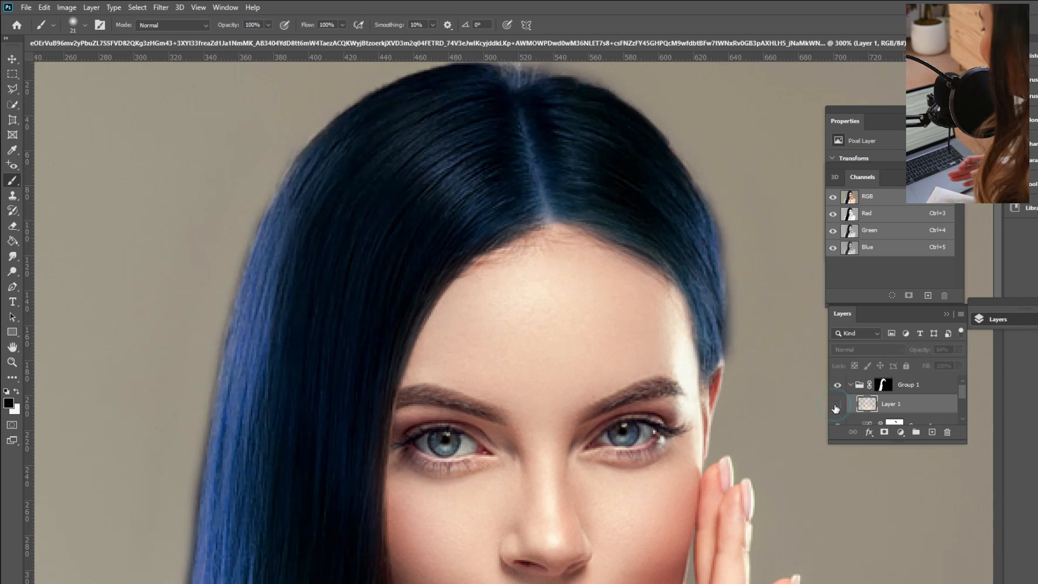
{"action": "left_click", "coordinate": [837, 406]}
{"action": "left_click", "coordinate": [837, 406]}
{"action": "left_click", "coordinate": [837, 405]}
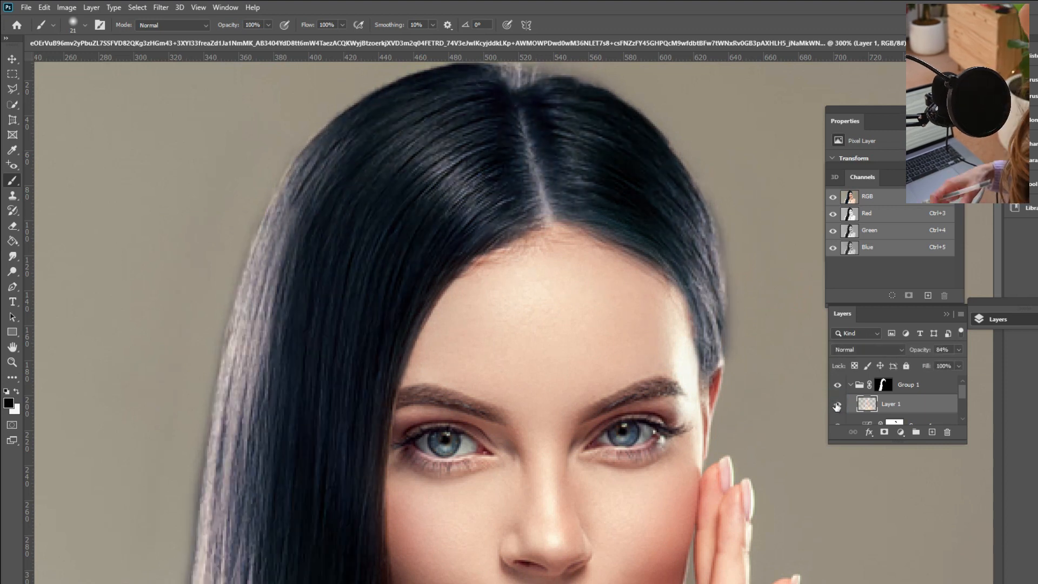
- Set Layer 1's opacity to 93% and compare the whole portrait with the layer hidden and shown
{"action": "left_click", "coordinate": [958, 351]}
{"action": "left_click_drag", "start_coordinate": [944, 363], "coordinate": [959, 365]}
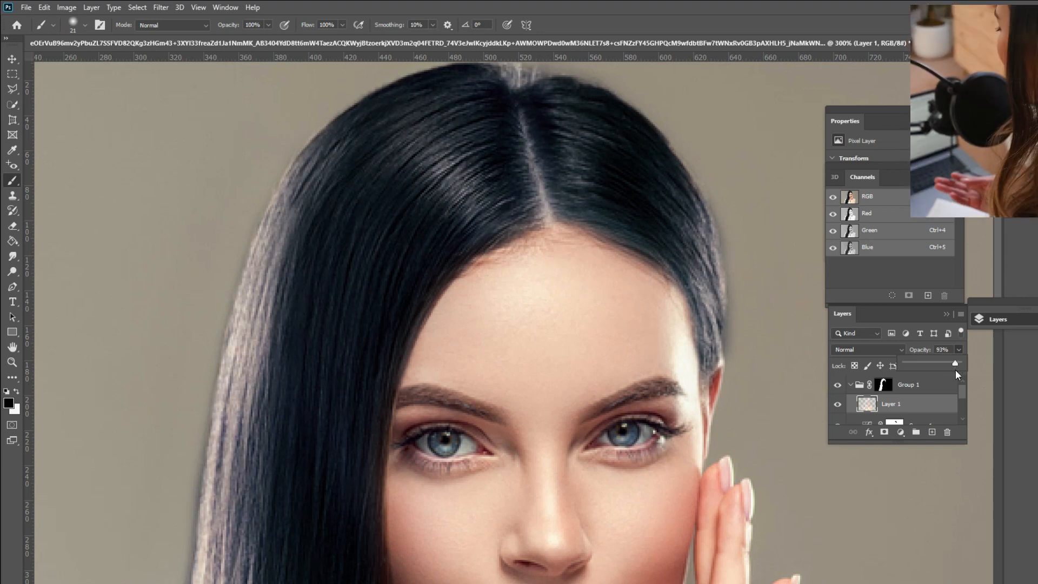
{"action": "left_click", "coordinate": [838, 405]}
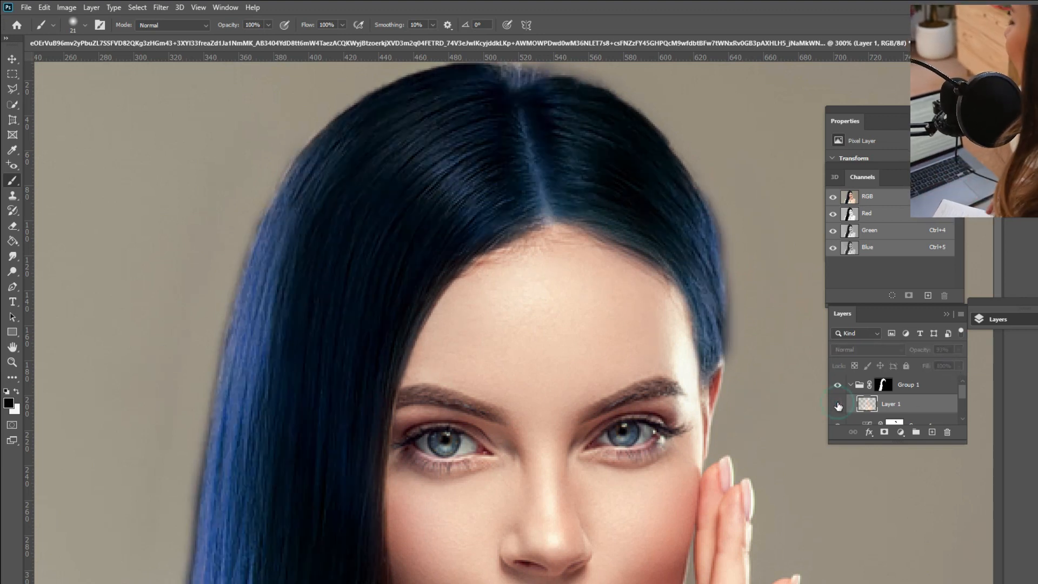
{"action": "key", "text": "ctrl+minus"}
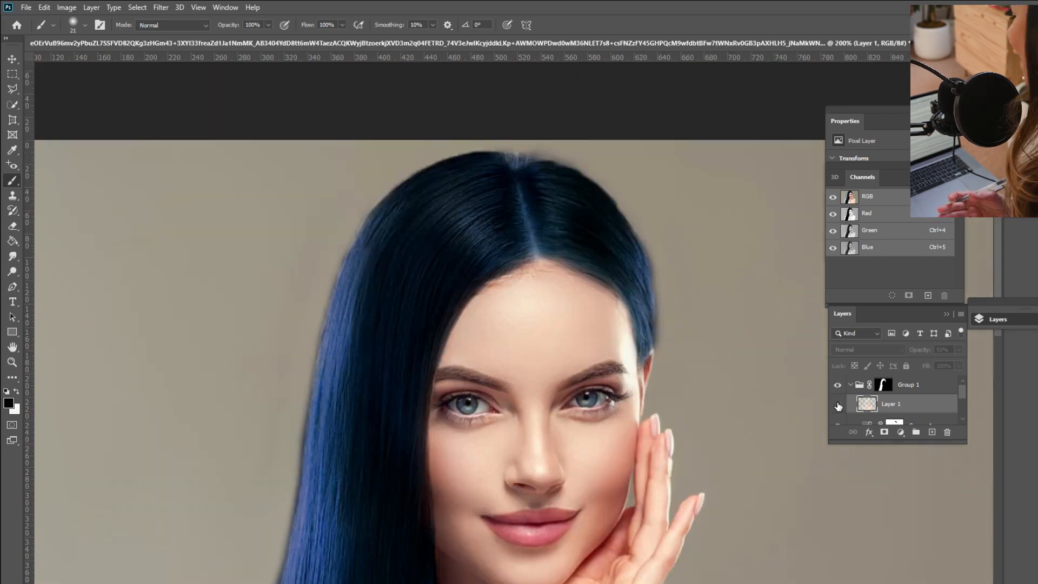
{"action": "key", "text": "ctrl+0"}
{"action": "left_click", "coordinate": [838, 405]}
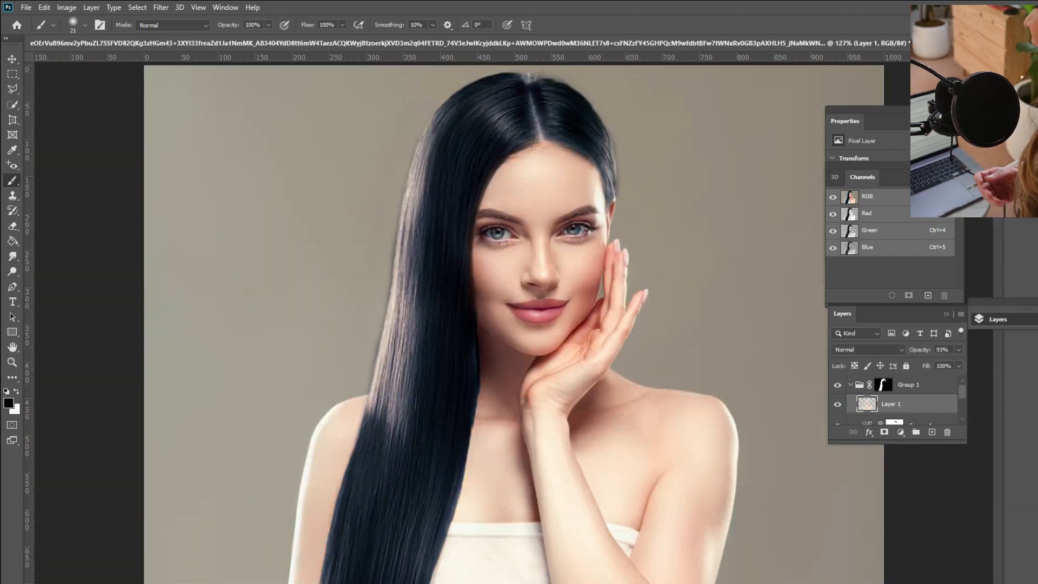
{"action": "left_click", "coordinate": [979, 583]}
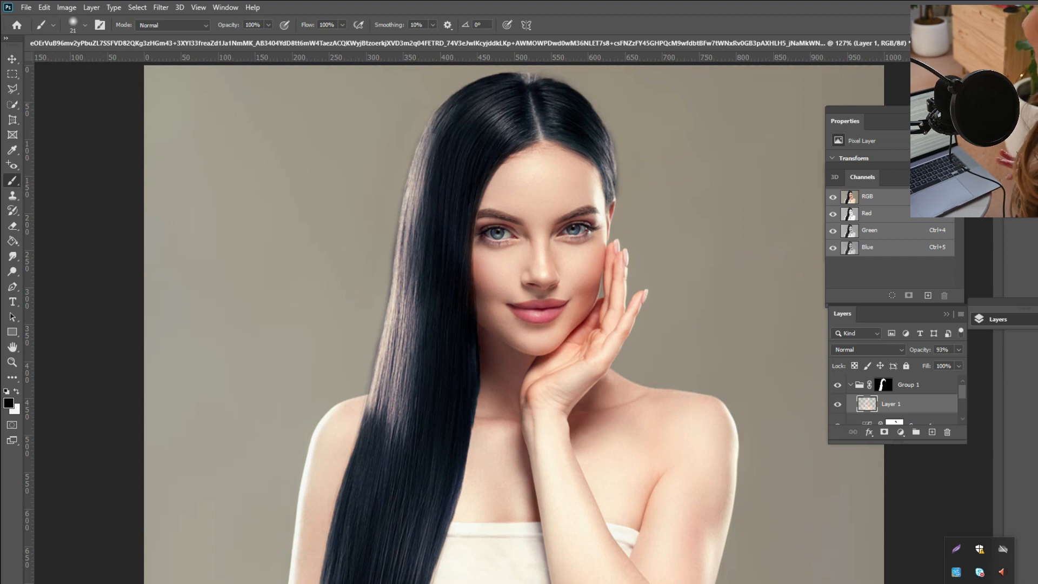
{"action": "left_click", "coordinate": [955, 583]}
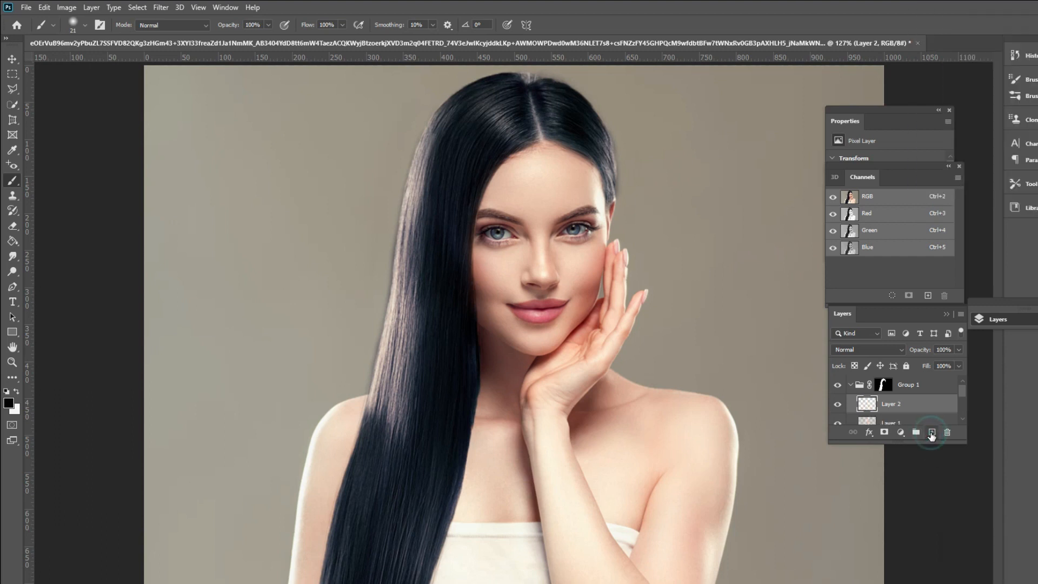
- Add a Curves adjustment layer above Layer 1 in Group 1 and uncover its curve by moving the Channels panel away
{"action": "left_click", "coordinate": [901, 434]}
{"action": "left_click", "coordinate": [917, 286]}
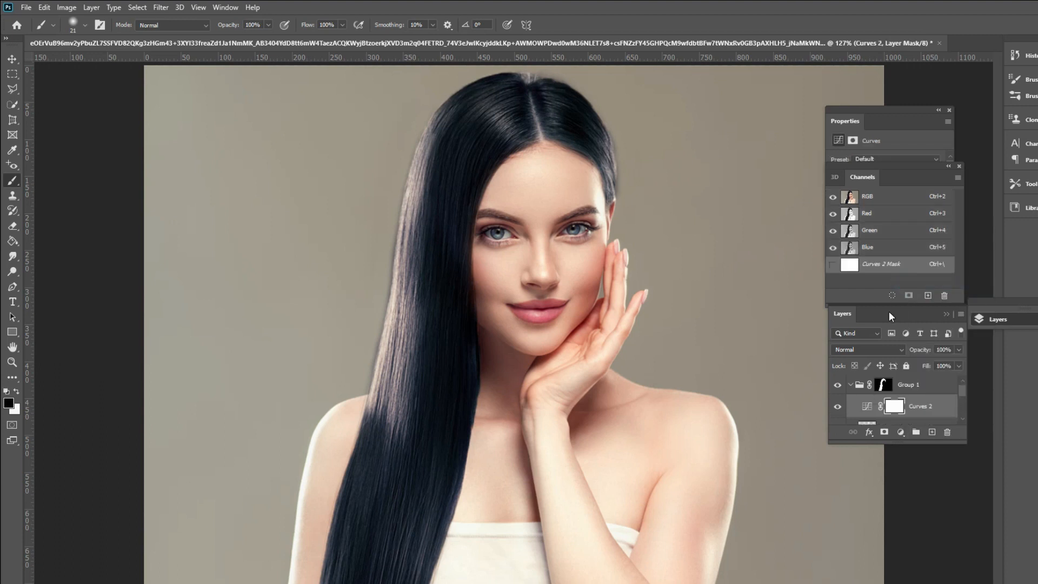
{"action": "left_click_drag", "start_coordinate": [912, 165], "coordinate": [1037, 375]}
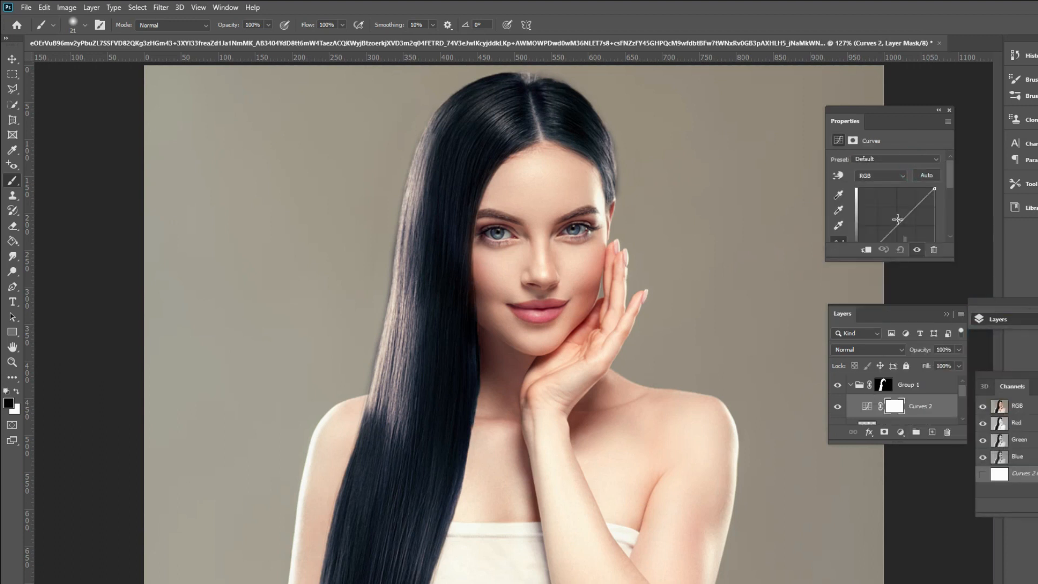
- Brighten the hair by raising the upper part of the Curves 2 curve, and set that layer's opacity to 79%
{"action": "scroll", "coordinate": [949, 181], "scroll_direction": "down", "scroll_amount": 2}
{"action": "left_click_drag", "start_coordinate": [882, 207], "coordinate": [905, 172]}
{"action": "left_click", "coordinate": [959, 349]}
{"action": "left_click_drag", "start_coordinate": [961, 362], "coordinate": [951, 367]}
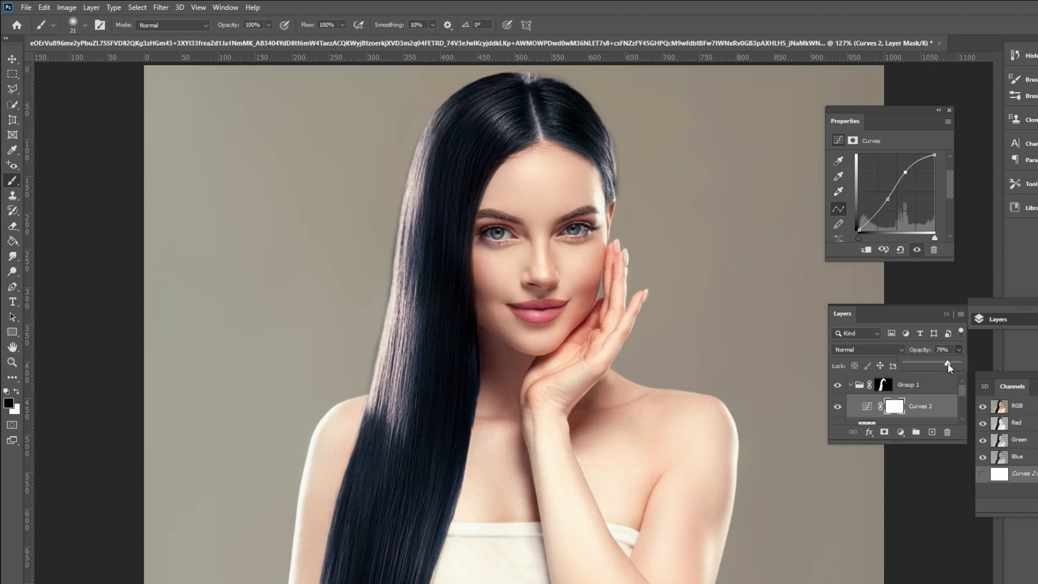
- Reshape the Curves 2 curve by lifting a shadow point, lowering the highlight point and shifting the black point slightly inward
{"action": "left_click_drag", "start_coordinate": [910, 169], "coordinate": [872, 211]}
{"action": "mouse_move", "coordinate": [912, 168]}
{"action": "left_mouse_down"}
{"action": "mouse_move", "coordinate": [913, 184]}
{"action": "mouse_move", "coordinate": [916, 176]}
{"action": "left_mouse_up"}
{"action": "left_click_drag", "start_coordinate": [871, 211], "coordinate": [864, 231]}
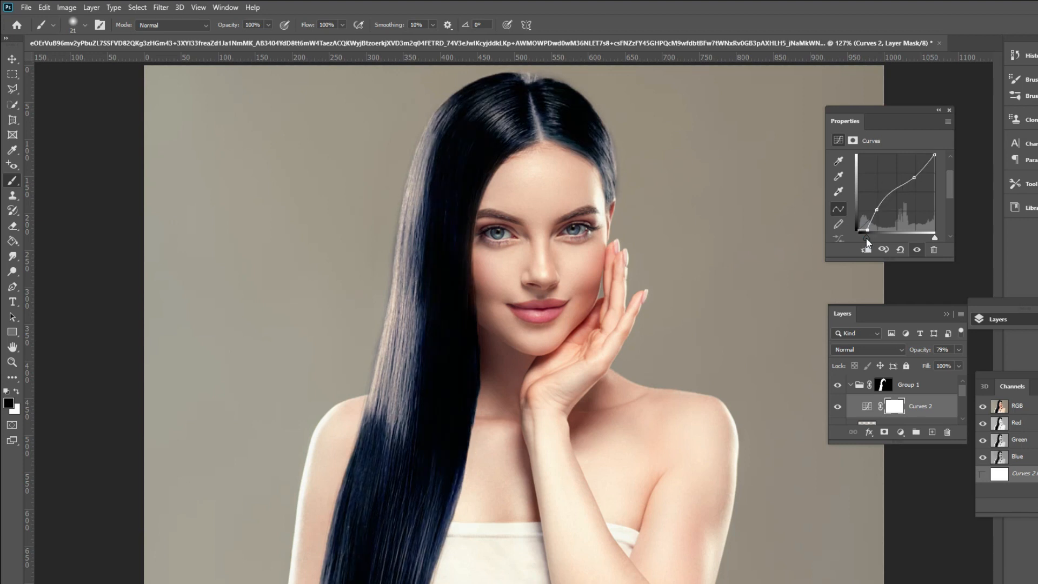
{"action": "left_click_drag", "start_coordinate": [930, 240], "coordinate": [935, 238]}
{"action": "left_click_drag", "start_coordinate": [934, 156], "coordinate": [921, 175]}
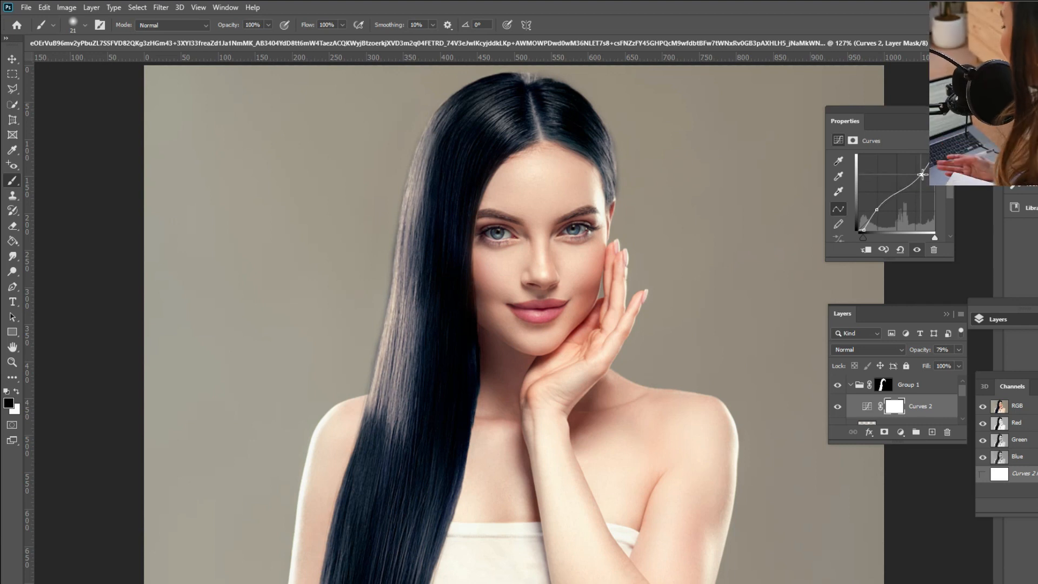
{"action": "left_click_drag", "start_coordinate": [877, 209], "coordinate": [881, 208]}
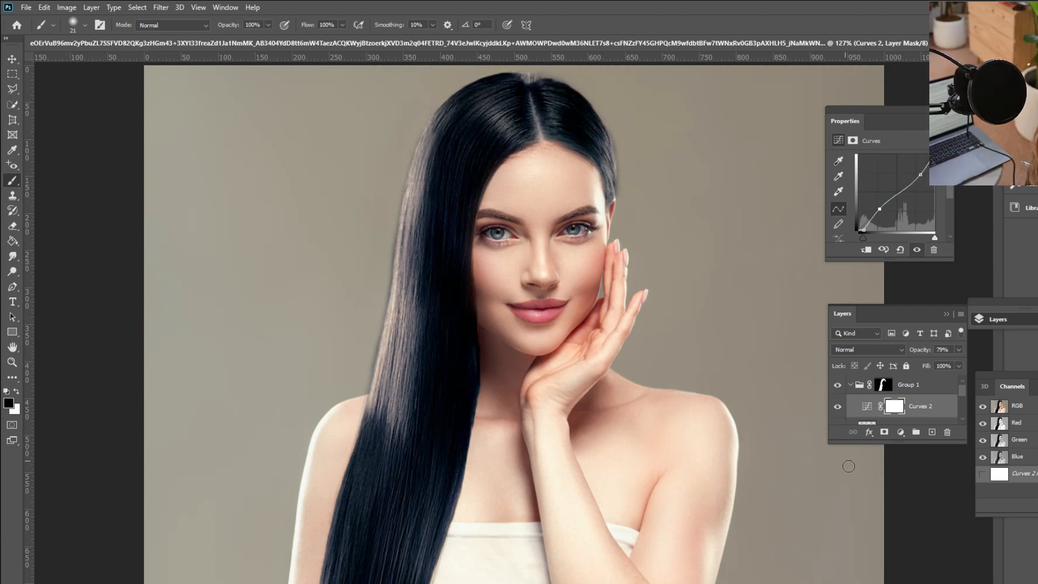
{"action": "left_click", "coordinate": [980, 583]}
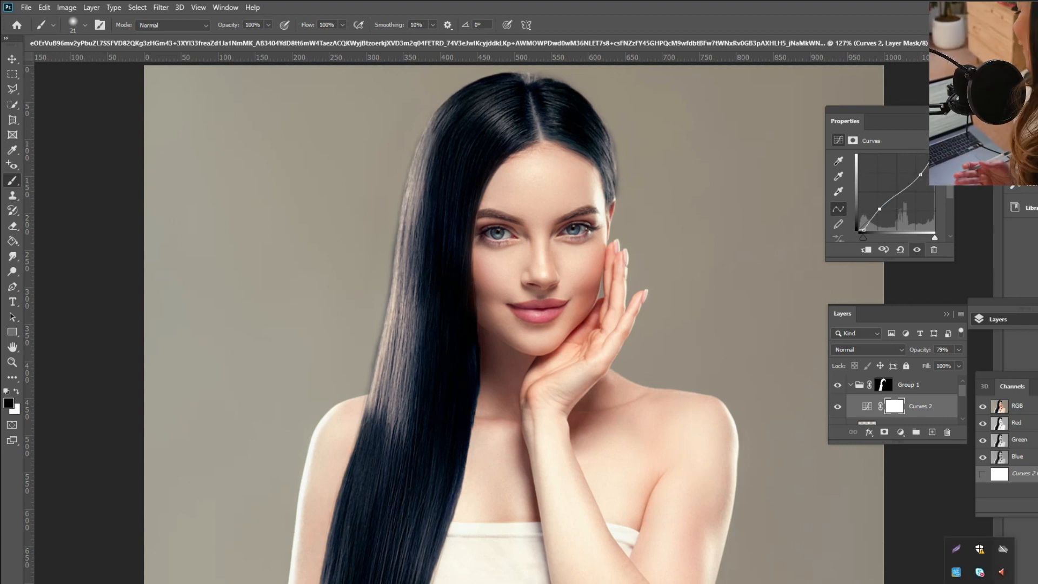
{"action": "left_click", "coordinate": [962, 390]}
{"action": "scroll", "coordinate": [961, 389], "scroll_direction": "down", "scroll_amount": 1}
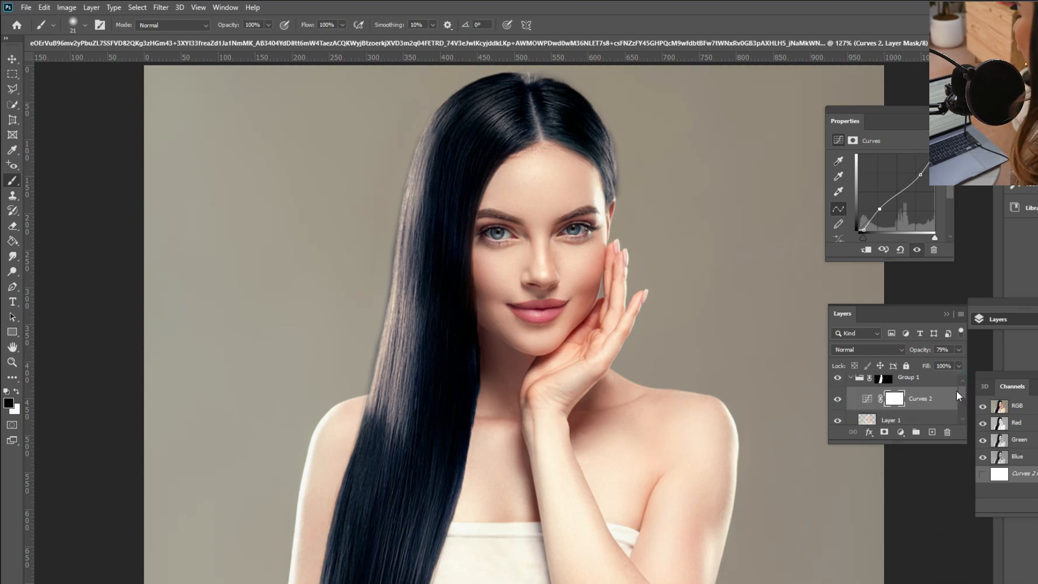
- Collapse Group 1 and compare the portrait with the whole group hidden and shown
{"action": "left_click", "coordinate": [852, 378]}
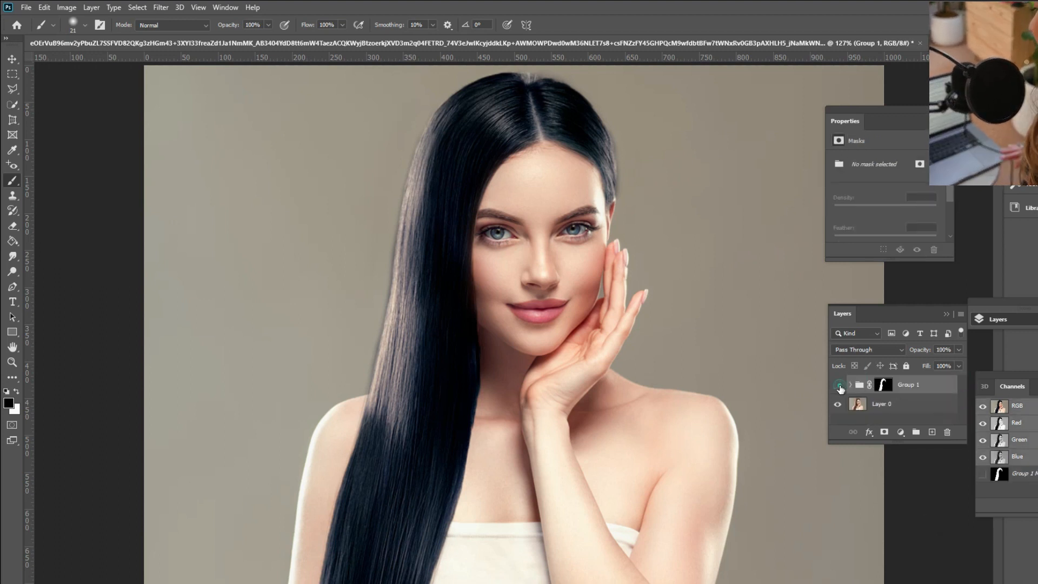
{"action": "left_click", "coordinate": [838, 385]}
{"action": "left_click", "coordinate": [838, 385]}
{"action": "left_click", "coordinate": [838, 386]}
{"action": "left_click", "coordinate": [838, 386]}
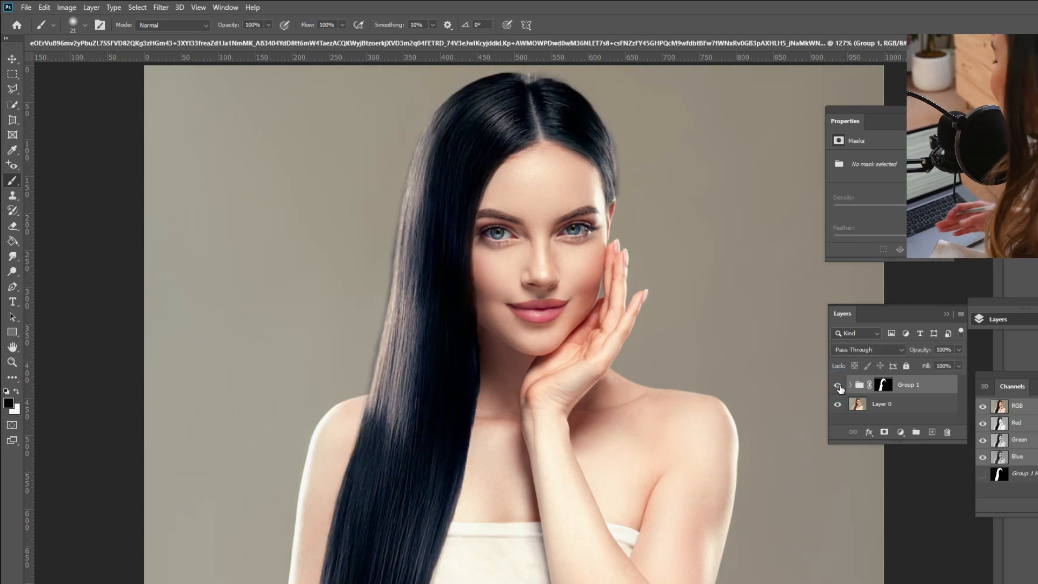
{"action": "left_click", "coordinate": [839, 386]}
{"action": "left_click", "coordinate": [838, 386]}
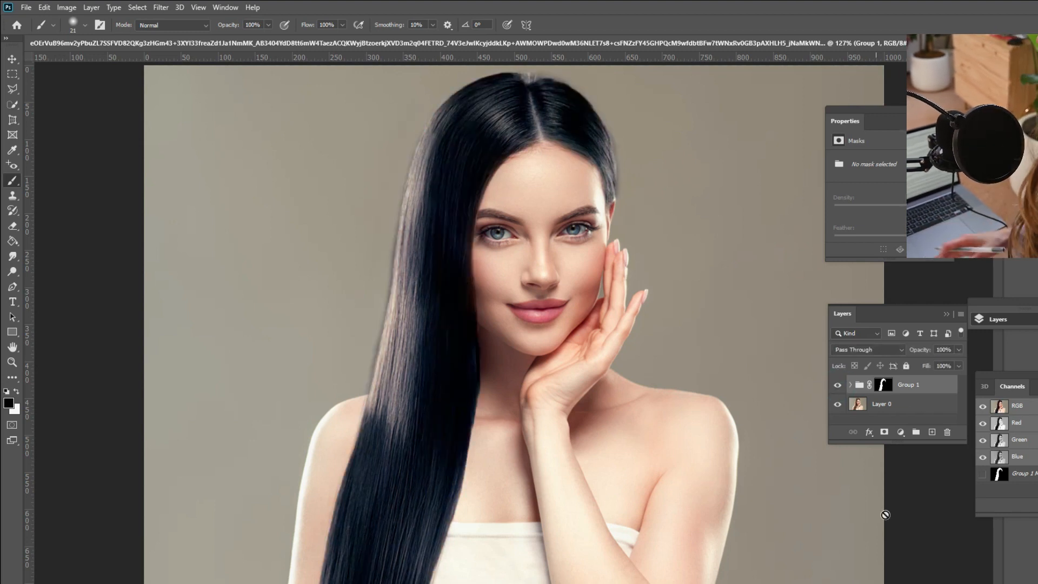
{"action": "left_click", "coordinate": [980, 583]}
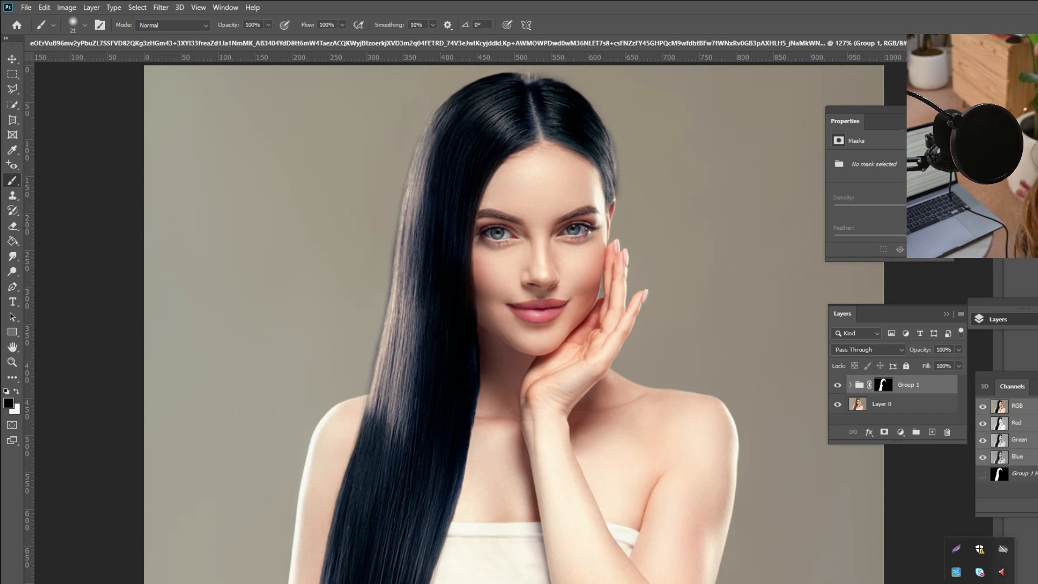
- Rename Group 1 as "black hair"
{"action": "left_click", "coordinate": [913, 385]}
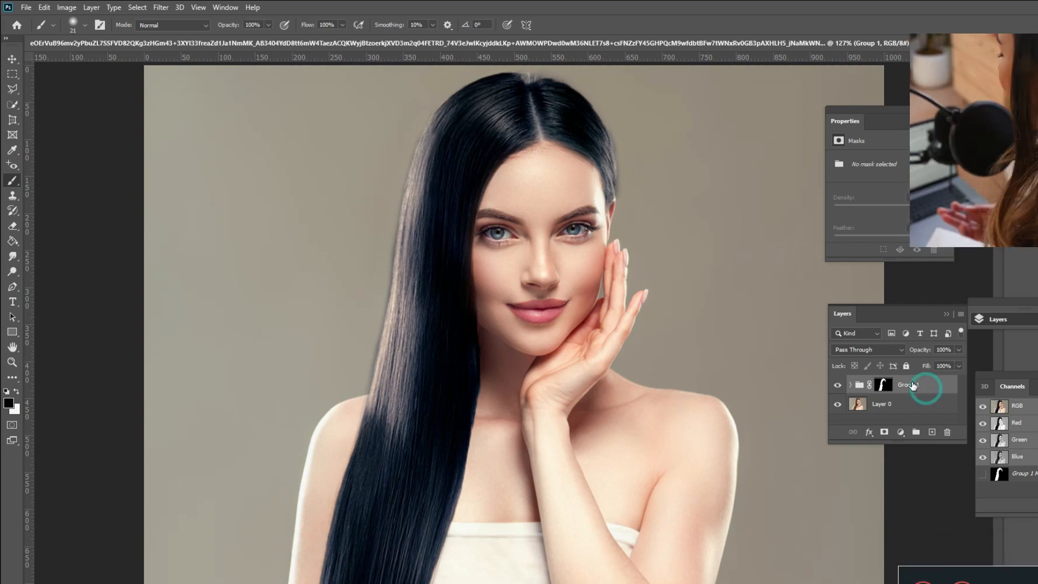
{"action": "double_click", "coordinate": [913, 385]}
{"action": "key", "text": "BackSpace"}
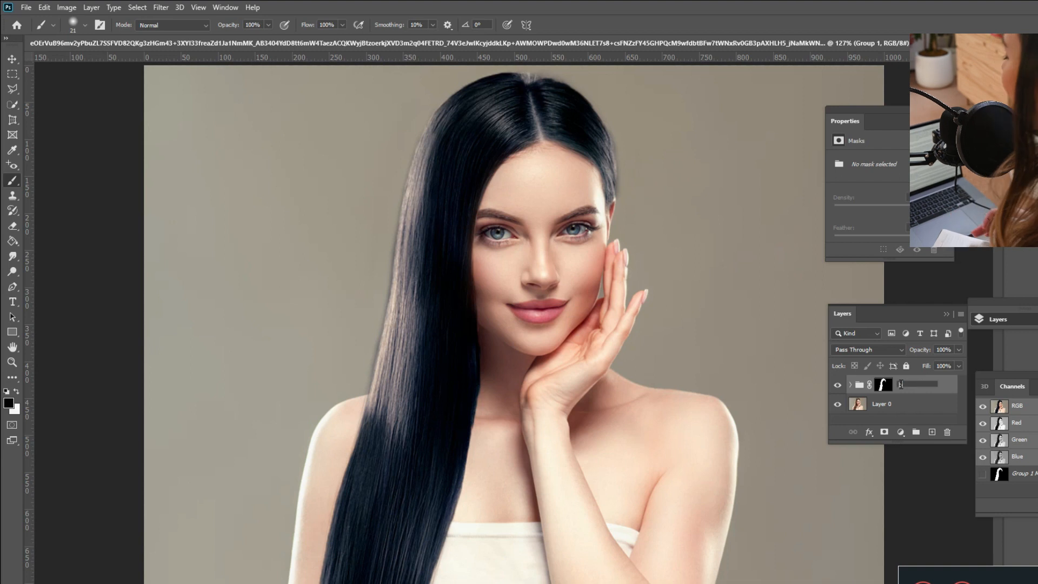
{"action": "type", "text": "Black h"}
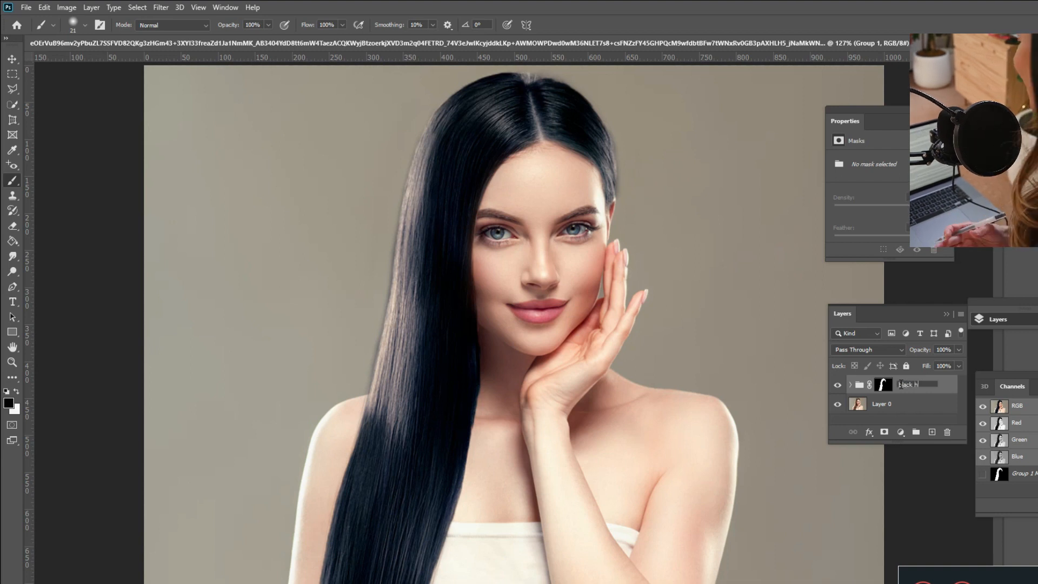
{"action": "type", "text": "air"}
{"action": "double_click", "coordinate": [934, 384]}
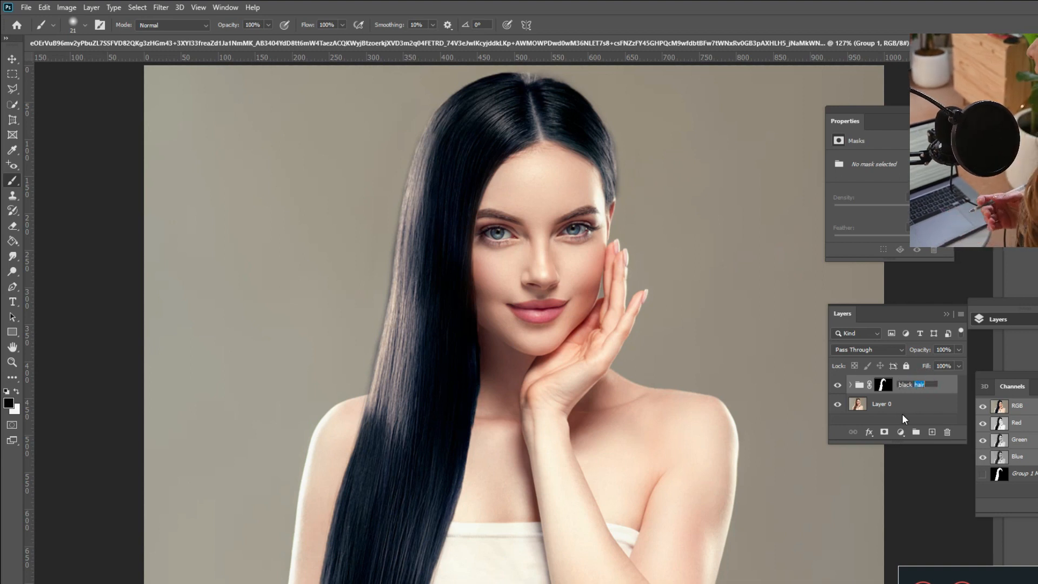
{"action": "key", "text": "Return"}
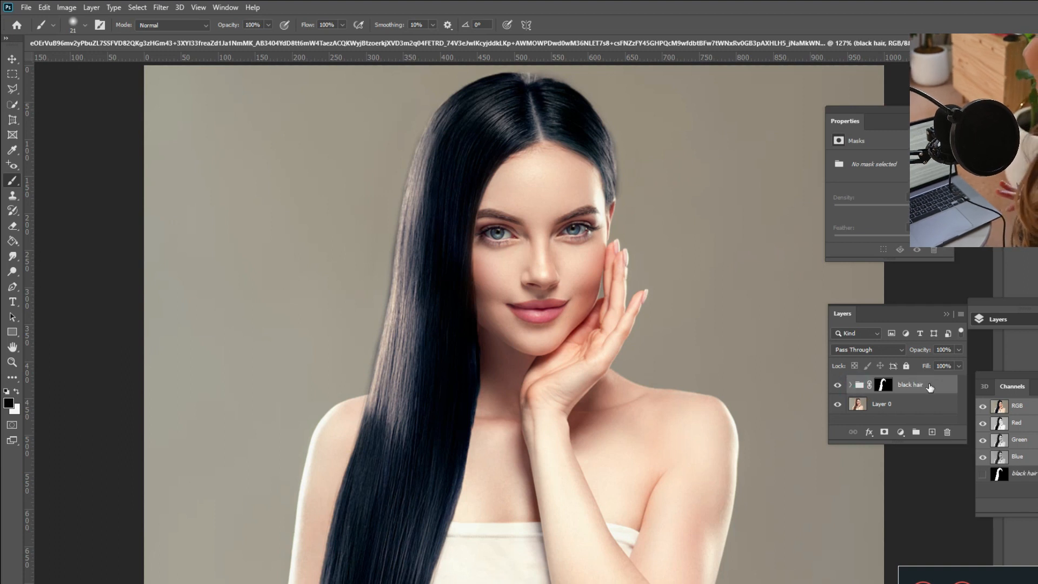
- Duplicate the black hair group and hide the original group, discarding the extra blank layer
{"action": "left_click_drag", "start_coordinate": [930, 387], "coordinate": [933, 434]}
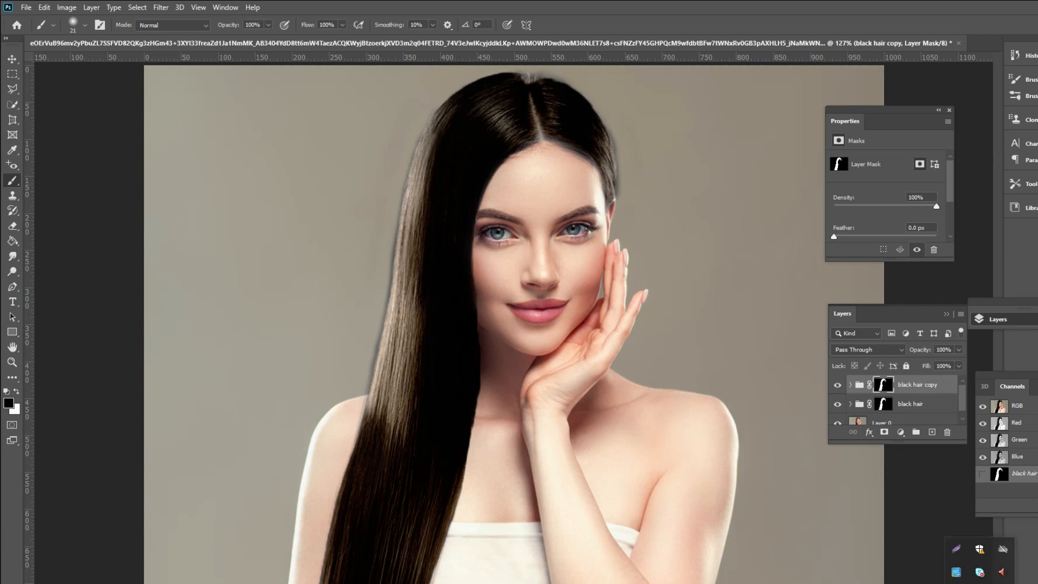
{"action": "left_click", "coordinate": [838, 405]}
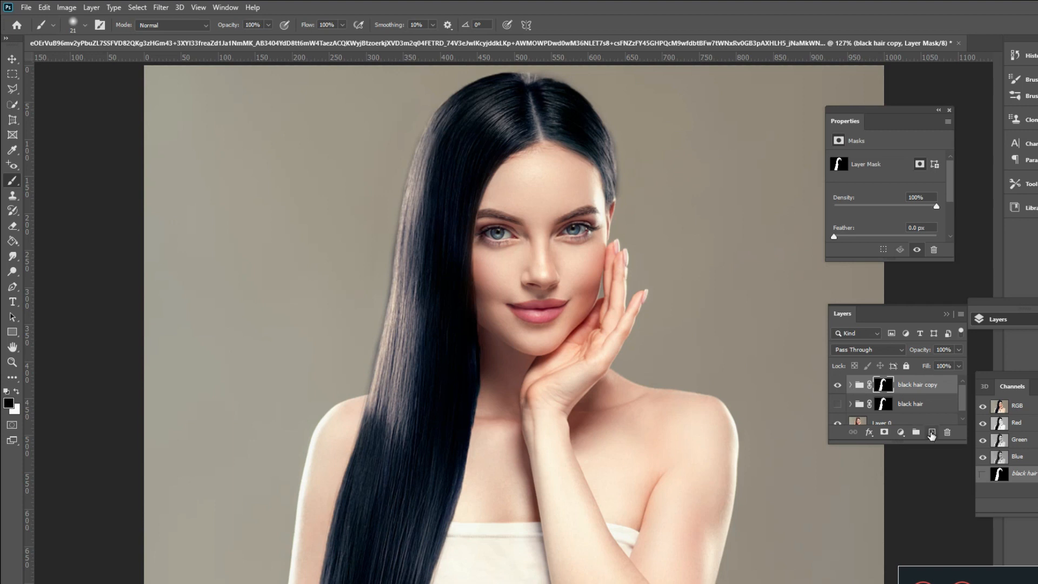
{"action": "left_click", "coordinate": [931, 433]}
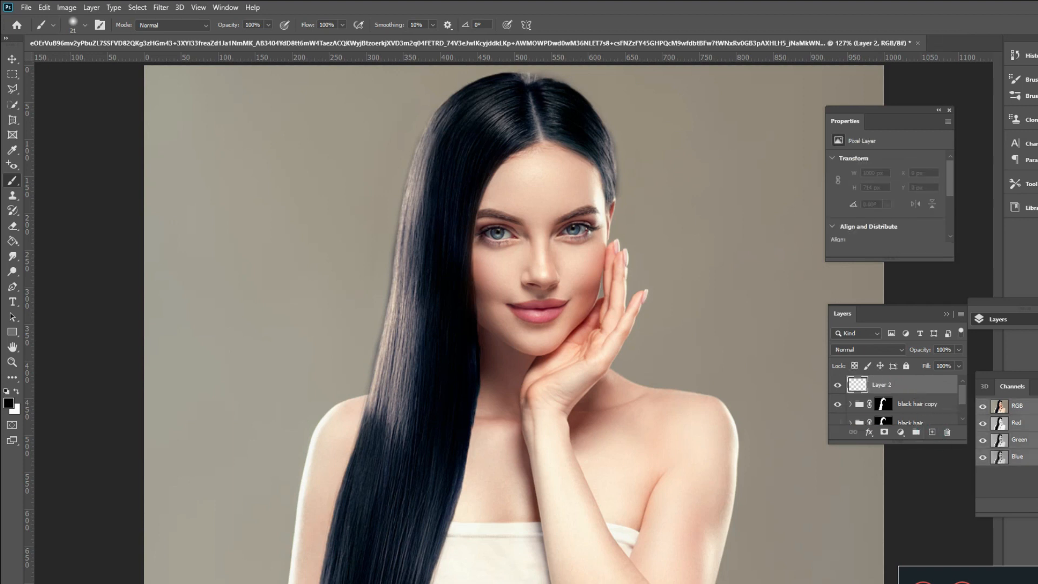
{"action": "key", "text": "Delete"}
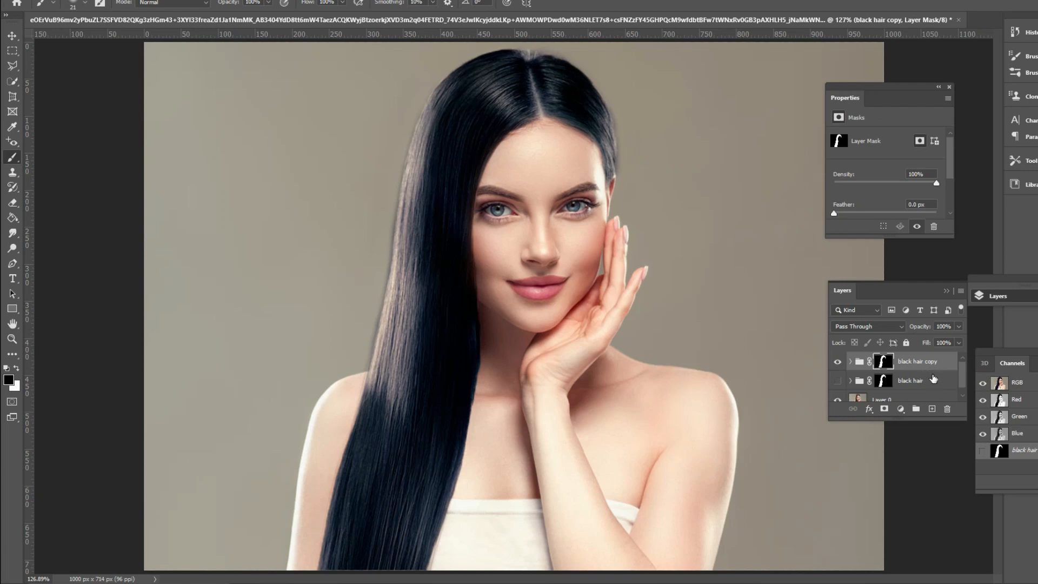
- Add a Selective Color adjustment layer and place it directly beneath the duplicated hair group
{"action": "left_click", "coordinate": [900, 411]}
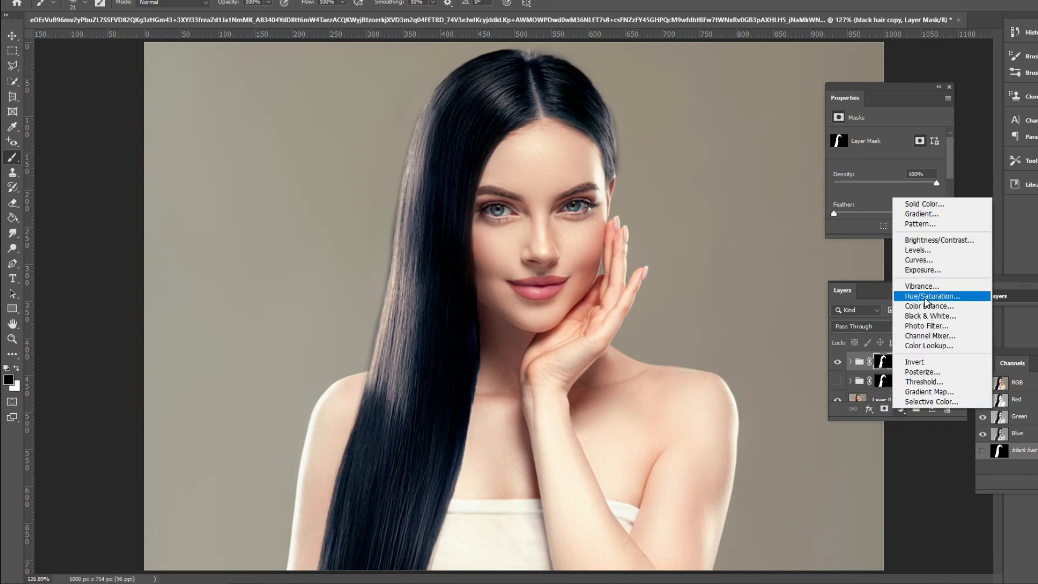
{"action": "left_click", "coordinate": [931, 403]}
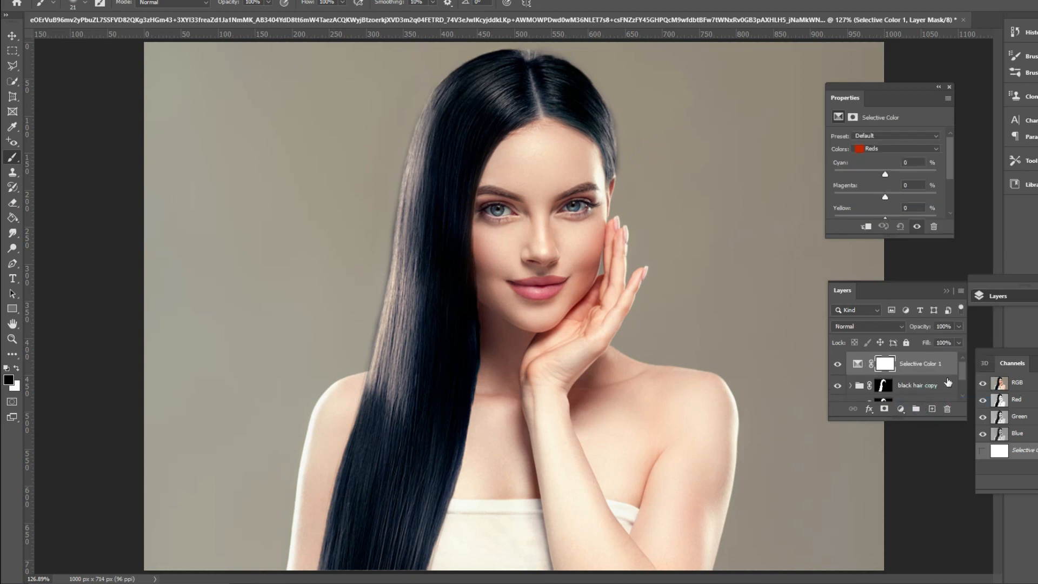
{"action": "left_click", "coordinate": [949, 387]}
{"action": "left_click_drag", "start_coordinate": [949, 387], "coordinate": [941, 362]}
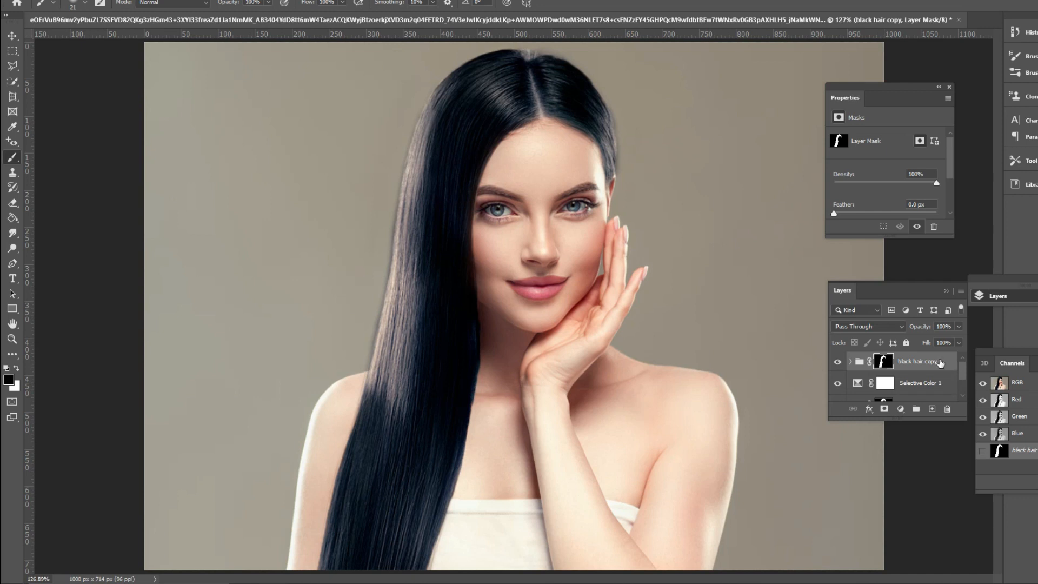
- Set the Selective Color layer's Reds to Cyan -27% and Magenta -11%
{"action": "left_click", "coordinate": [855, 383]}
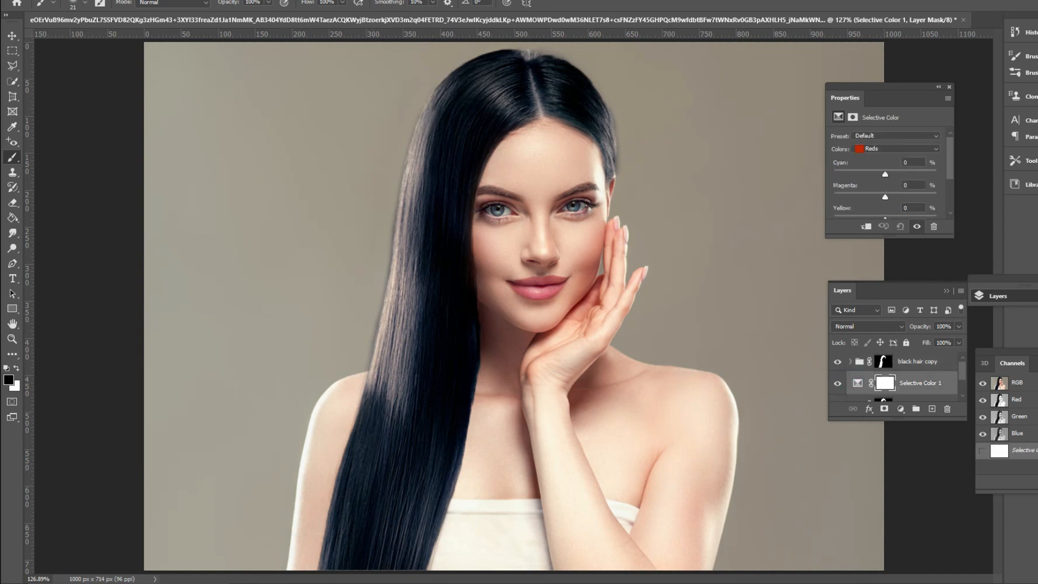
{"action": "left_click_drag", "start_coordinate": [885, 174], "coordinate": [876, 176]}
{"action": "mouse_move", "coordinate": [885, 195]}
{"action": "left_mouse_down"}
{"action": "mouse_move", "coordinate": [910, 193]}
{"action": "mouse_move", "coordinate": [856, 194]}
{"action": "mouse_move", "coordinate": [880, 189]}
{"action": "left_mouse_up"}
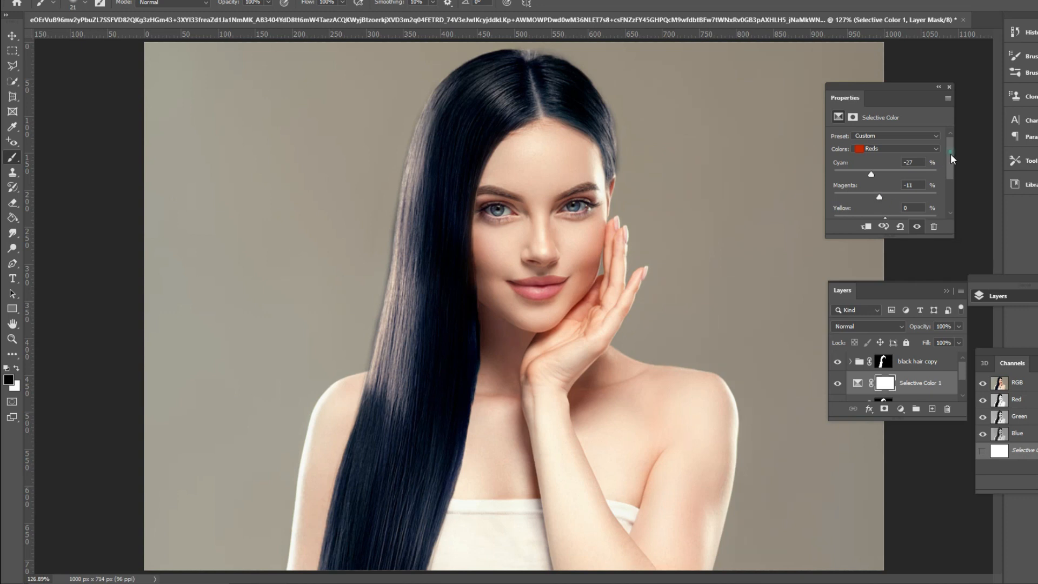
{"action": "scroll", "coordinate": [949, 162], "scroll_direction": "down", "scroll_amount": 3}
- Reselect the Selective Color adjustment and raise the Cyan of its Reds to +31%
{"action": "left_click", "coordinate": [885, 363]}
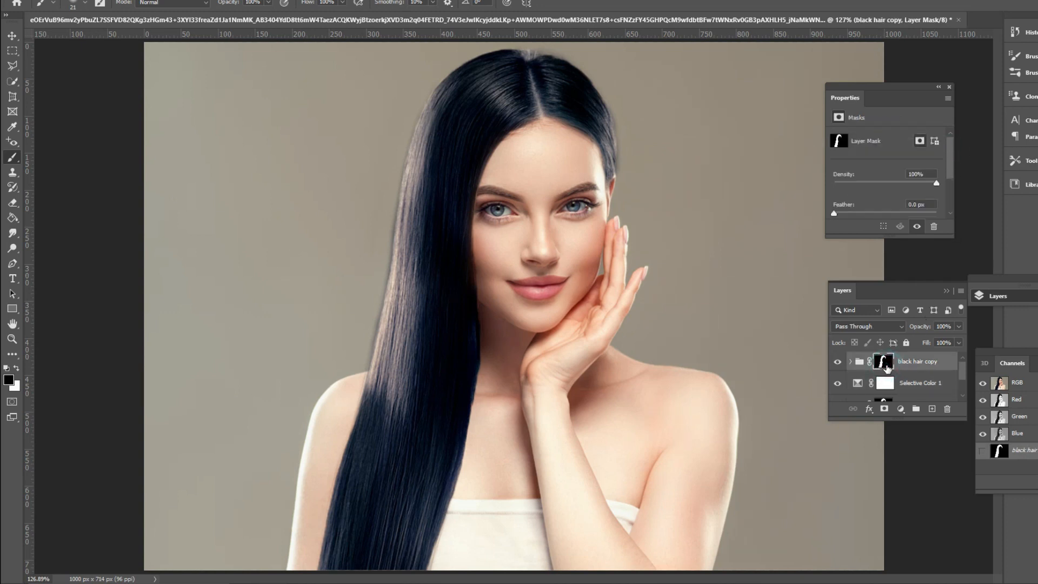
{"action": "left_click", "coordinate": [858, 384]}
{"action": "left_click", "coordinate": [858, 384]}
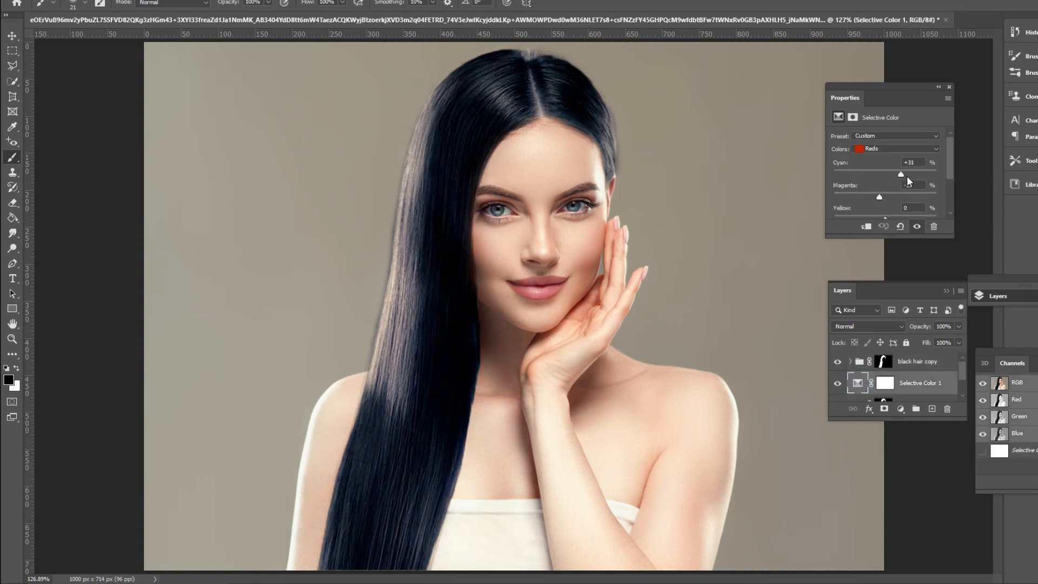
{"action": "left_click_drag", "start_coordinate": [861, 174], "coordinate": [888, 174]}
- Load the black hair group's mask as a selection and add a Selective Color adjustment layer masked to the hair above that group
{"action": "left_click", "coordinate": [911, 381]}
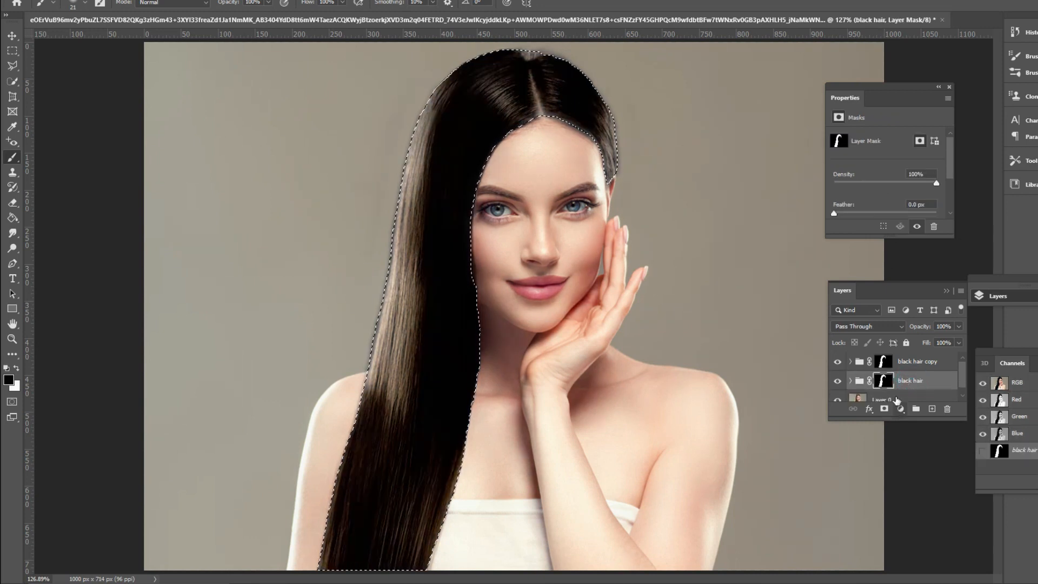
{"action": "left_click", "coordinate": [901, 410]}
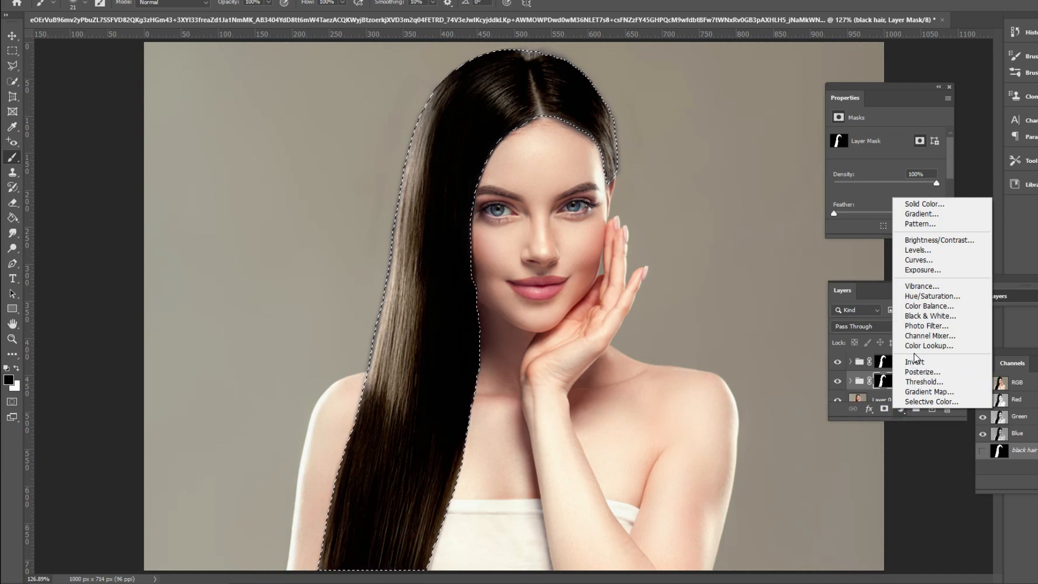
{"action": "left_click", "coordinate": [914, 402]}
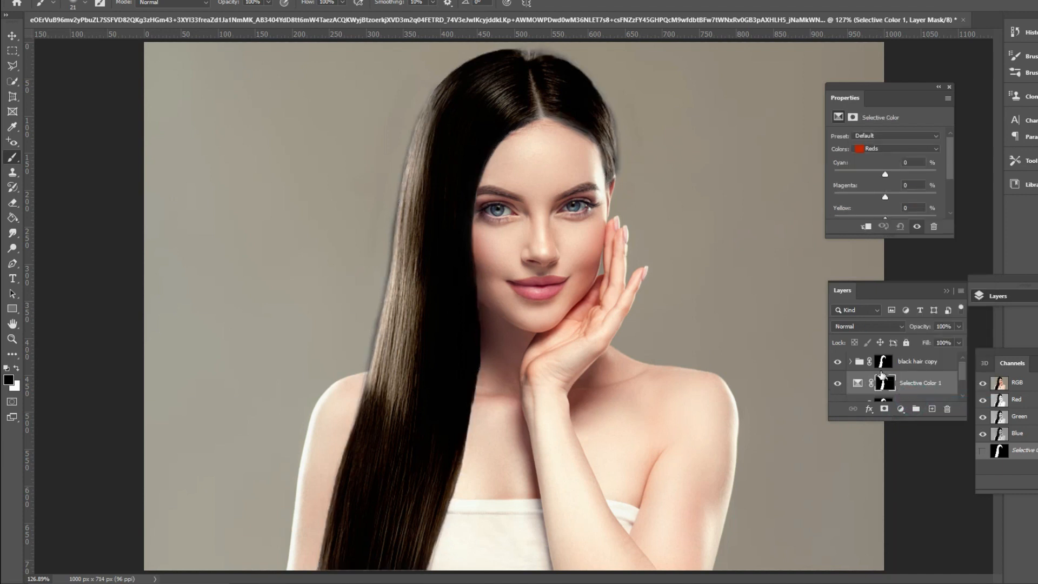
- Set the masked Selective Color layer's Reds to Cyan +14%, Magenta -100%, Yellow -100% and Black +100%
{"action": "left_click", "coordinate": [856, 384]}
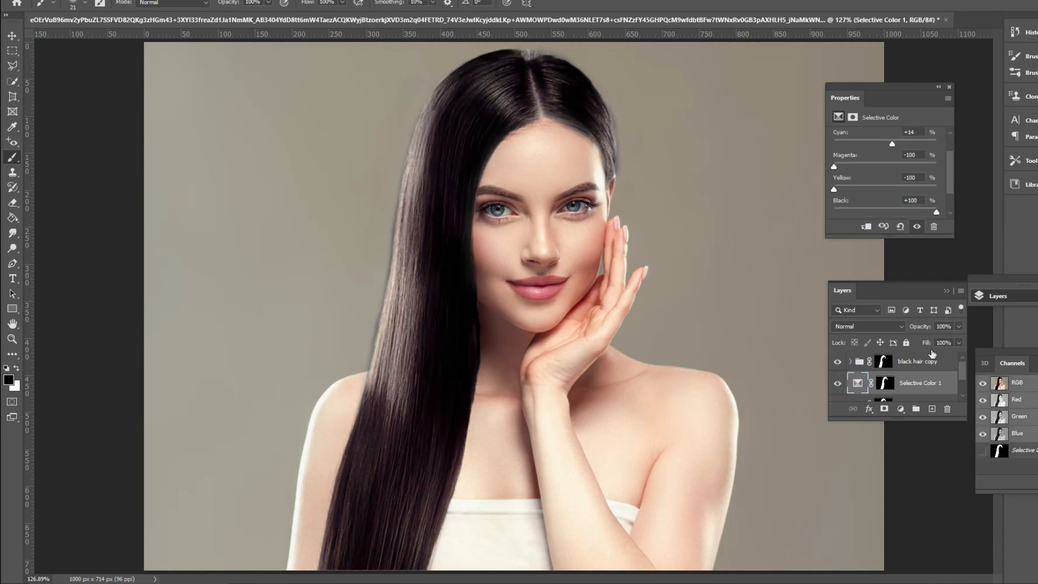
{"action": "left_click_drag", "start_coordinate": [949, 169], "coordinate": [939, 141]}
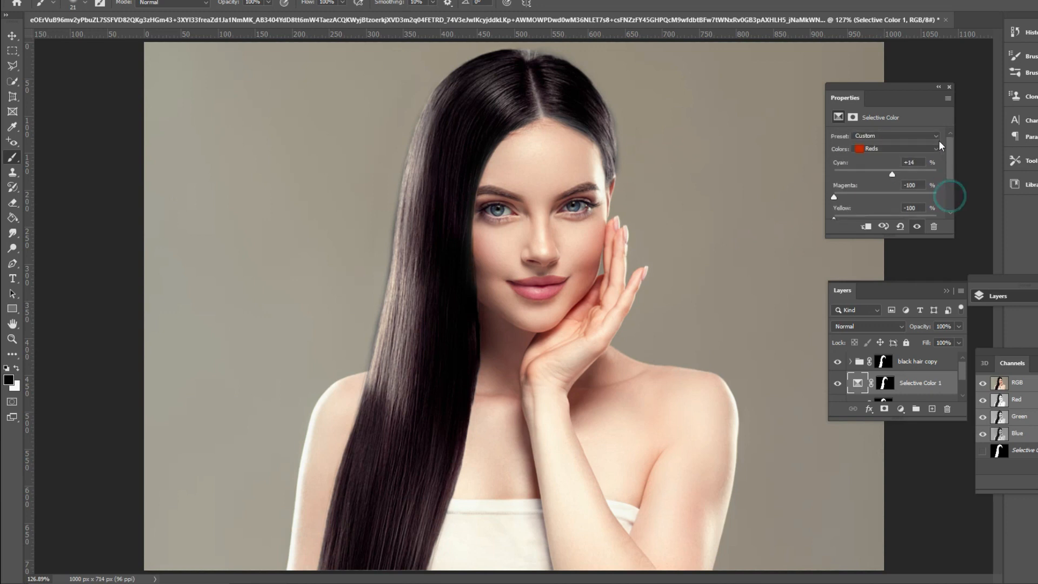
- Adjust the Neutrals of the masked Selective Color layer to Cyan 0%, Magenta +28%, Yellow +24% and Black +22%
{"action": "left_click", "coordinate": [925, 148]}
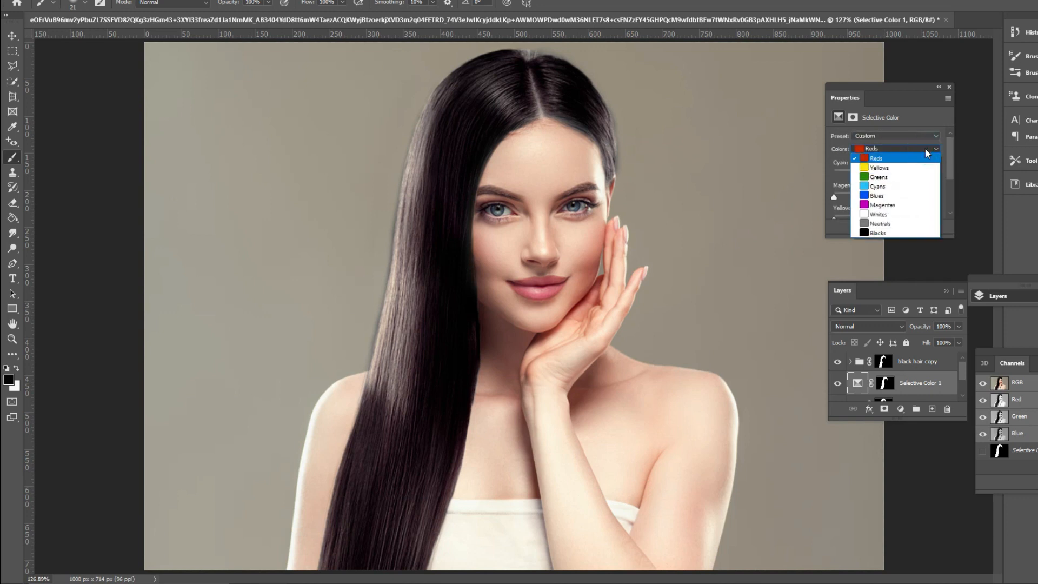
{"action": "left_click", "coordinate": [881, 223]}
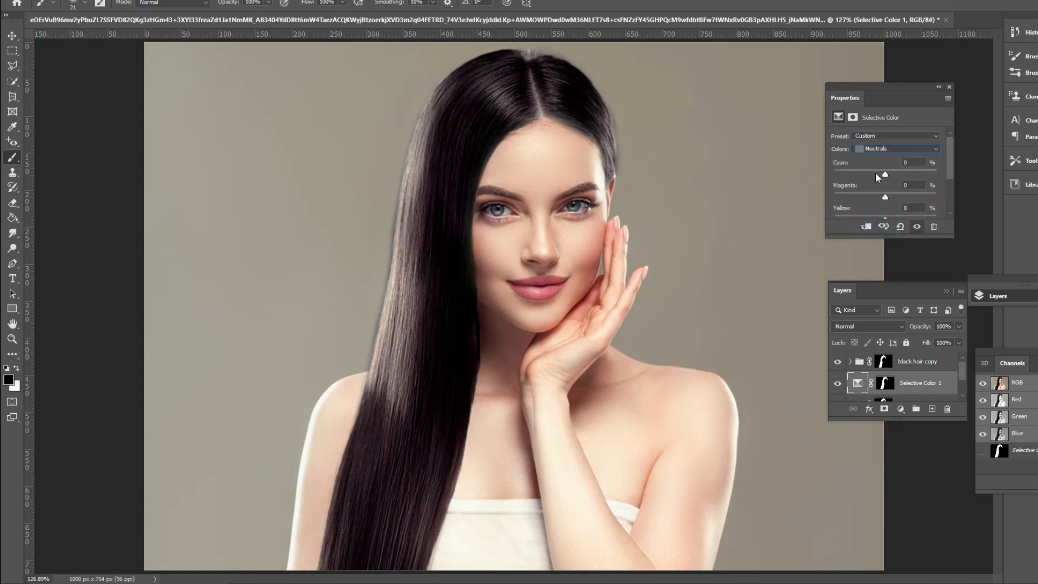
{"action": "mouse_move", "coordinate": [885, 175]}
{"action": "left_mouse_down"}
{"action": "mouse_move", "coordinate": [859, 175]}
{"action": "mouse_move", "coordinate": [897, 176]}
{"action": "left_mouse_up"}
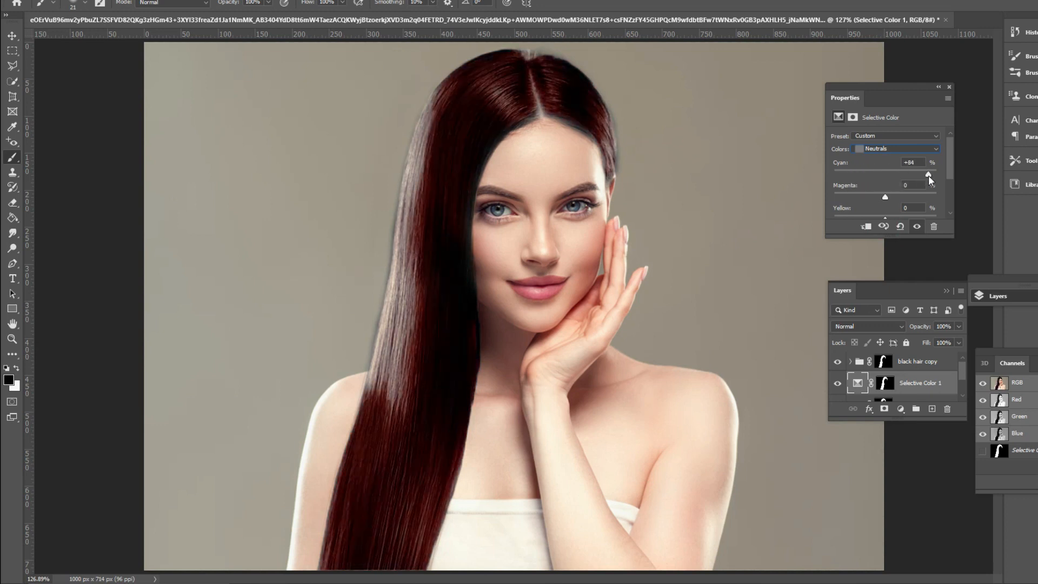
{"action": "mouse_move", "coordinate": [915, 182]}
{"action": "left_mouse_down"}
{"action": "mouse_move", "coordinate": [894, 184]}
{"action": "mouse_move", "coordinate": [913, 197]}
{"action": "left_mouse_up"}
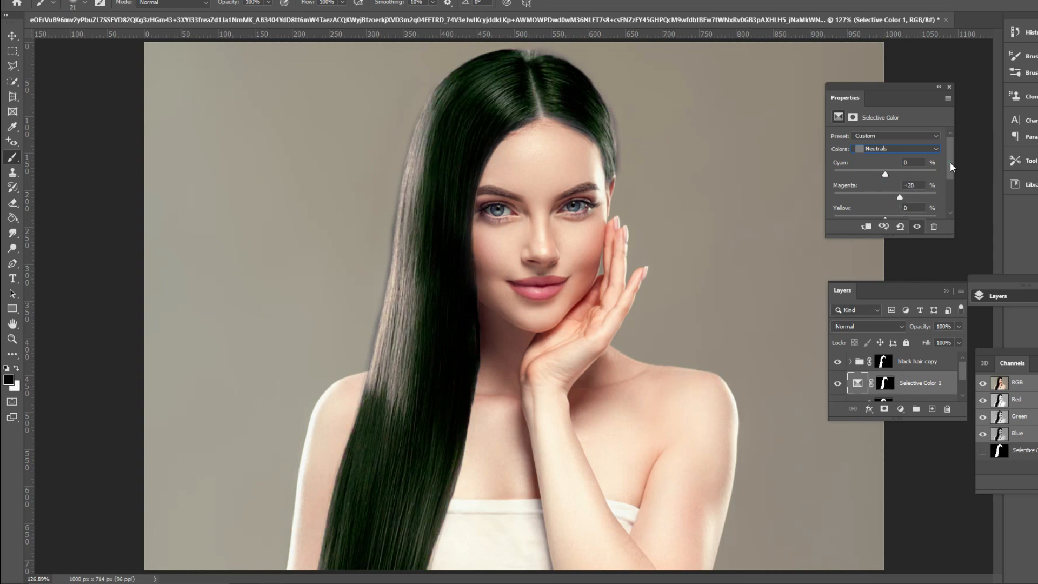
{"action": "left_click_drag", "start_coordinate": [950, 162], "coordinate": [896, 204]}
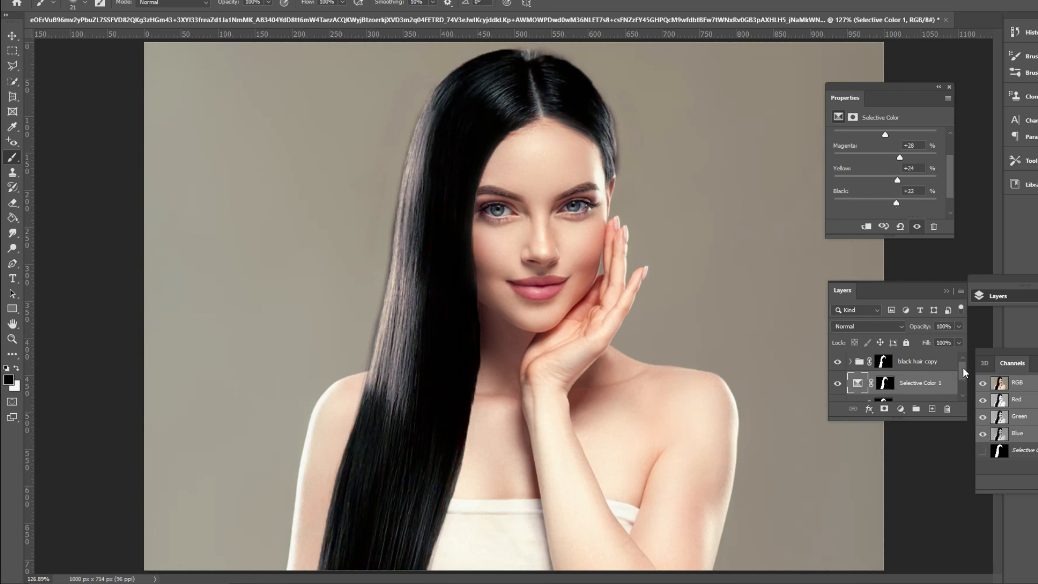
- Undo the Selective Color adjustments, their masked layer, the hair selection and the preceding group visibility changes
{"action": "scroll", "coordinate": [966, 372], "scroll_direction": "down", "scroll_amount": 2}
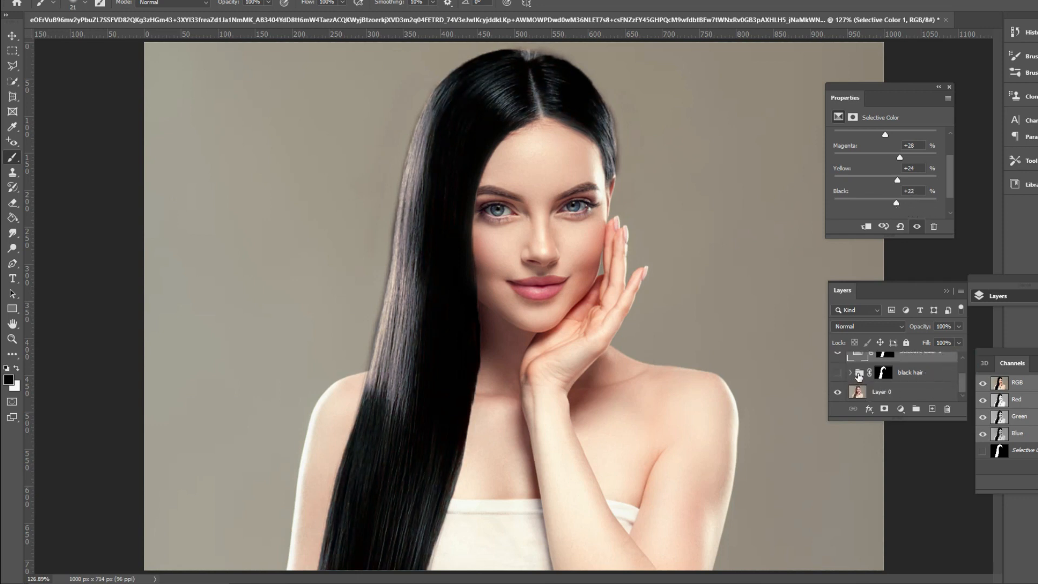
{"action": "key", "text": "ctrl+z"}
{"action": "key", "text": "ctrl+z"}
{"action": "key", "text": "ctrl+z"}
{"action": "key", "text": "ctrl+z"}
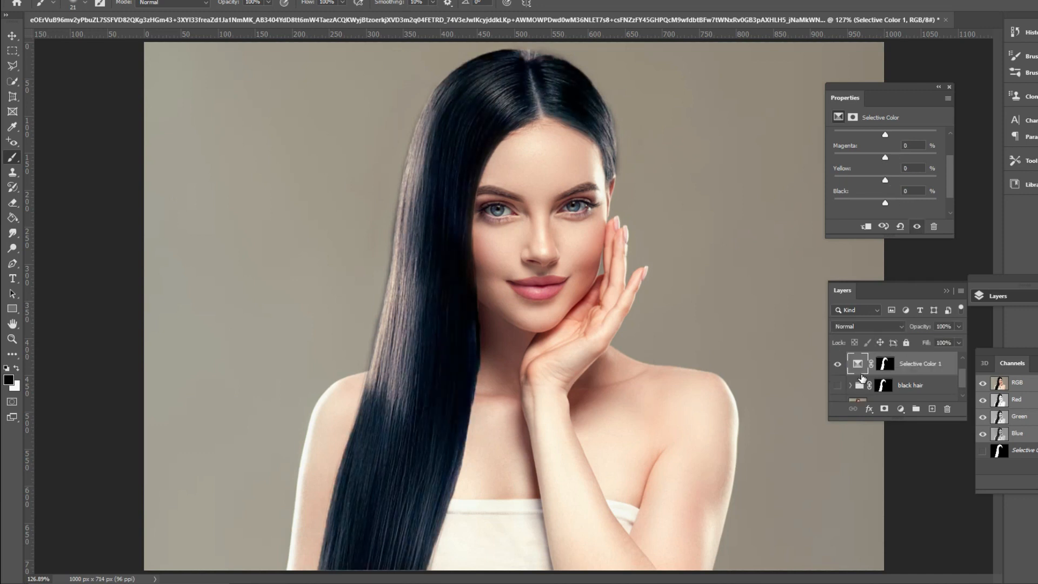
{"action": "key", "text": "ctrl+z"}
{"action": "key", "text": "ctrl+z"}
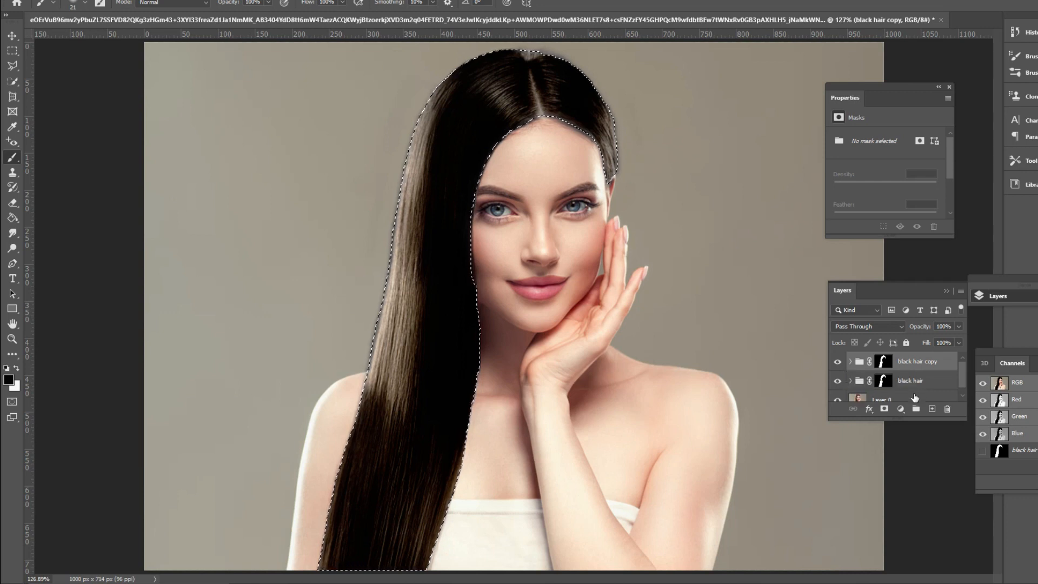
{"action": "key", "text": "ctrl+z"}
{"action": "key", "text": "ctrl+z"}
{"action": "key", "text": "ctrl+z"}
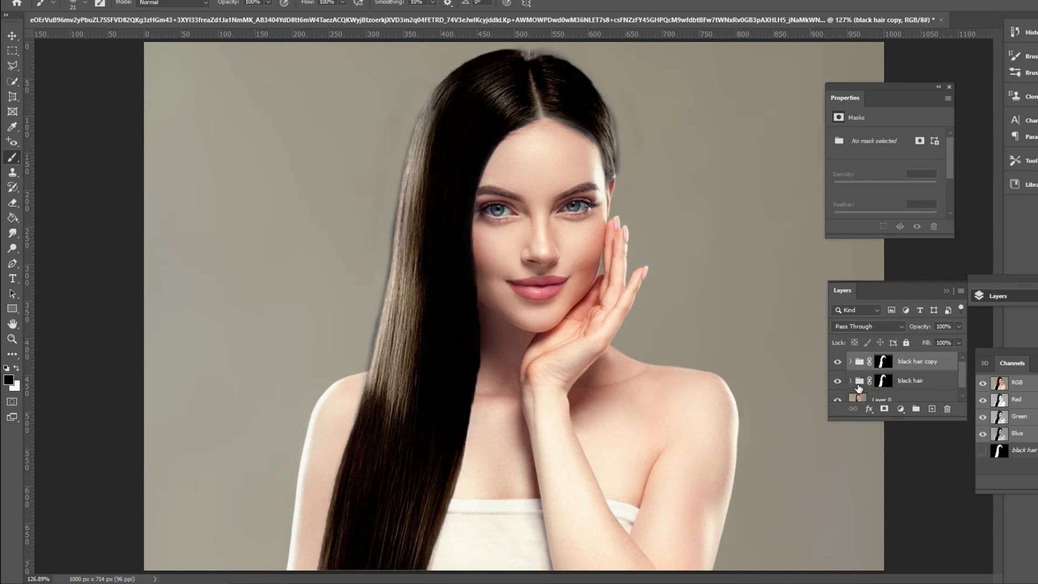
{"action": "key", "text": "ctrl+z"}
{"action": "key", "text": "ctrl+z"}
{"action": "key", "text": "ctrl+z"}
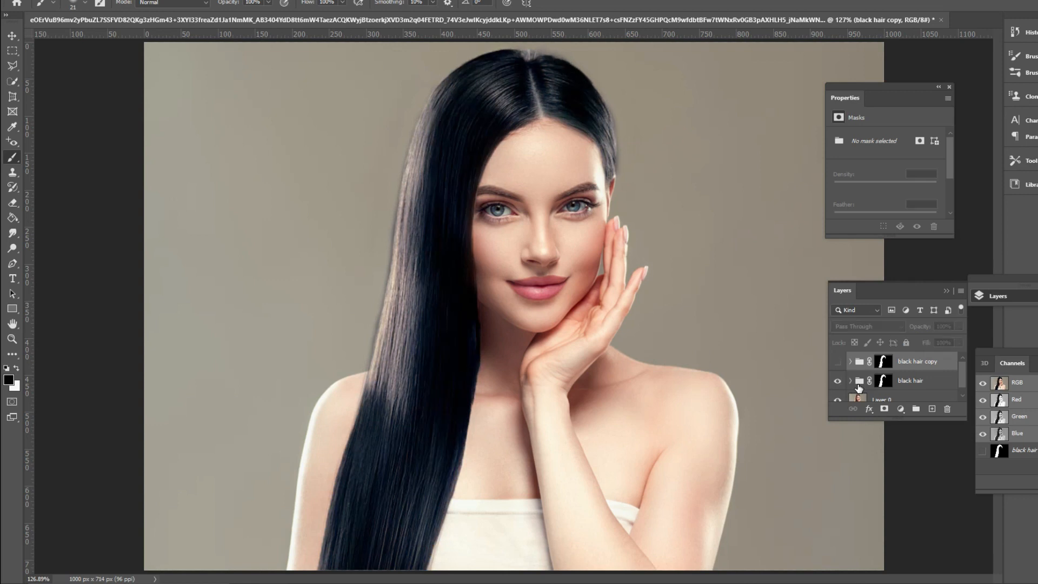
- Undo the renaming of the black hair groups and the hiding of the duplicated group
{"action": "key", "text": "ctrl+z"}
{"action": "key", "text": "ctrl+z"}
{"action": "key", "text": "ctrl+z"}
{"action": "key", "text": "ctrl+z"}
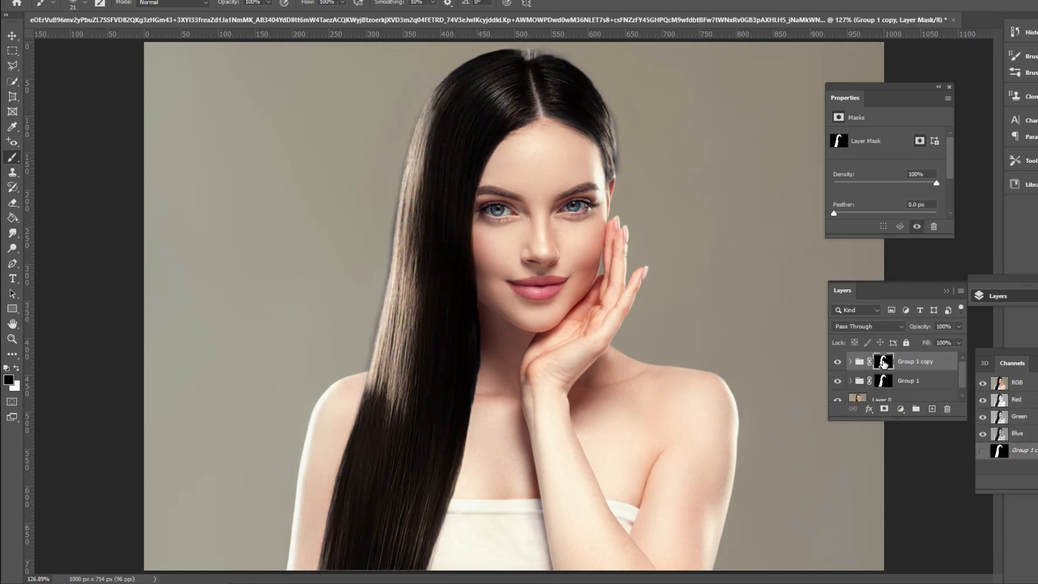
{"action": "left_click", "coordinate": [885, 364], "text": "ctrl"}
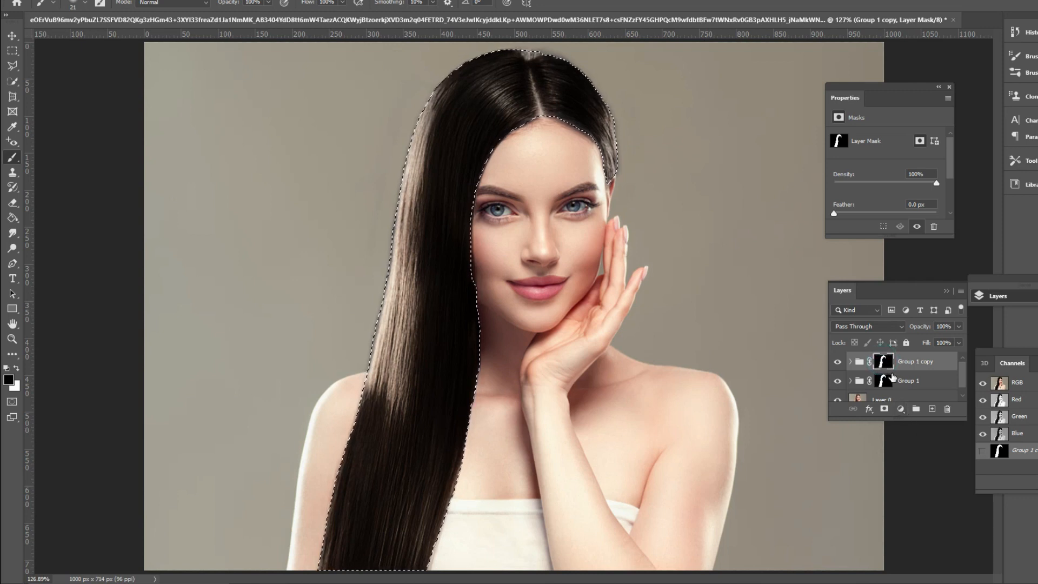
{"action": "left_click", "coordinate": [902, 411]}
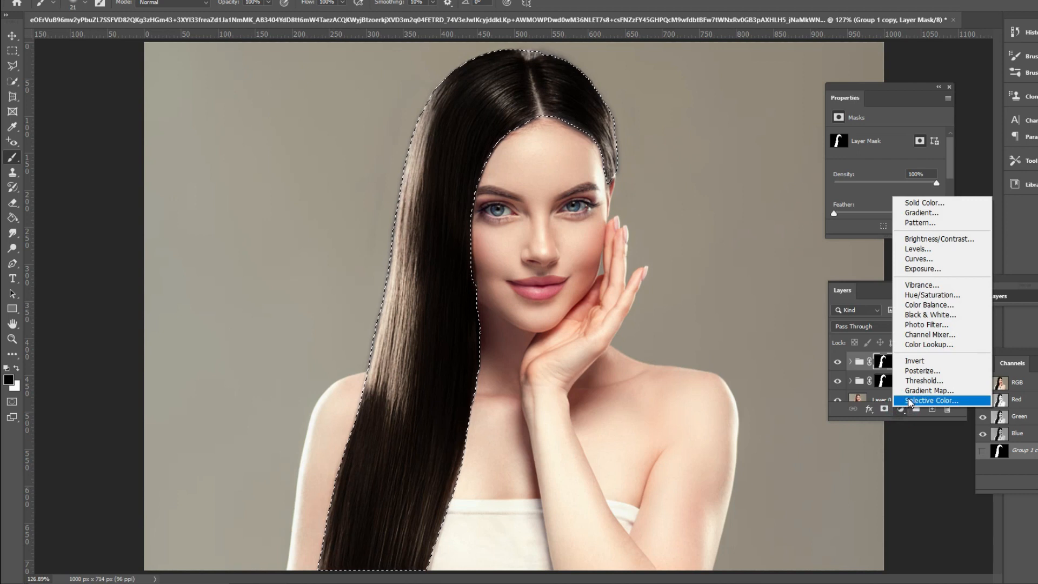
{"action": "left_click", "coordinate": [931, 401]}
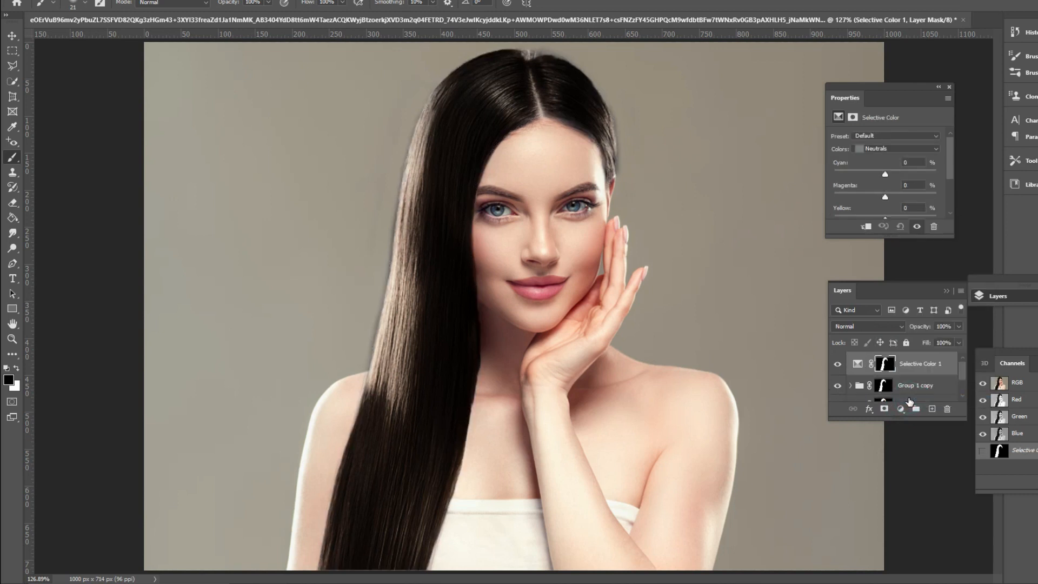
{"action": "key", "text": "ctrl+z"}
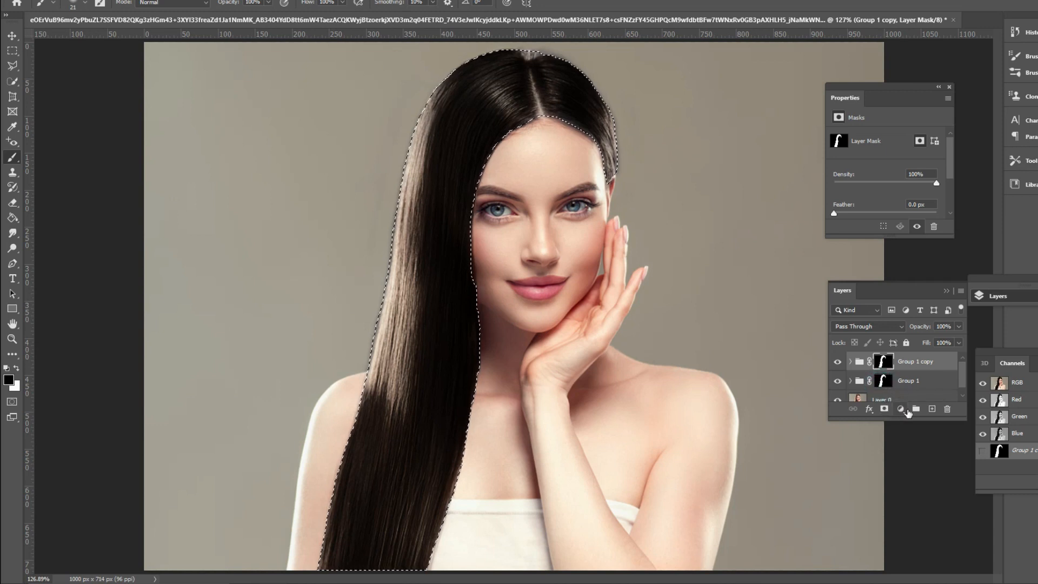
{"action": "left_click", "coordinate": [901, 409]}
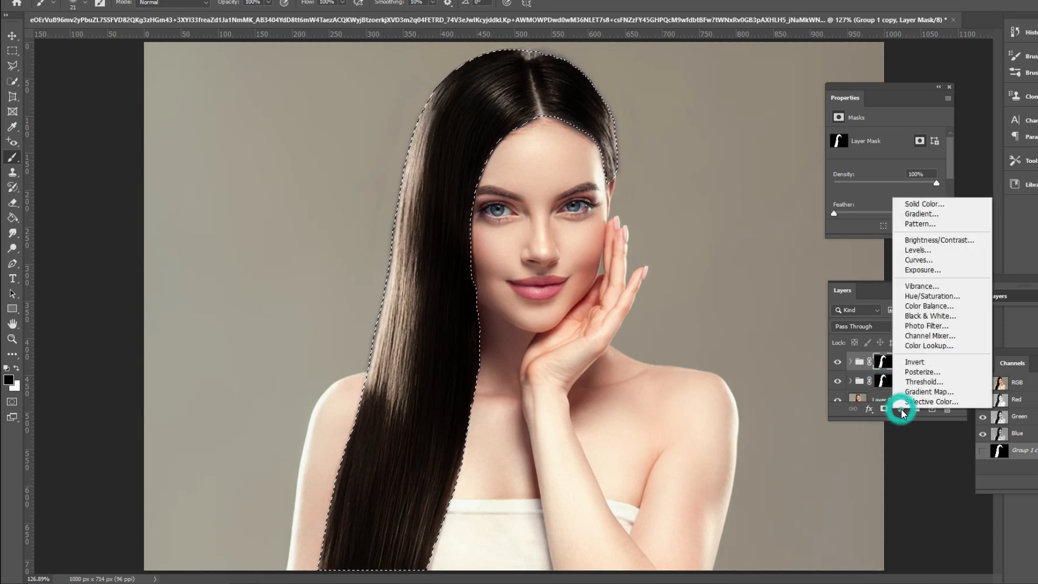
{"action": "left_click", "coordinate": [900, 447]}
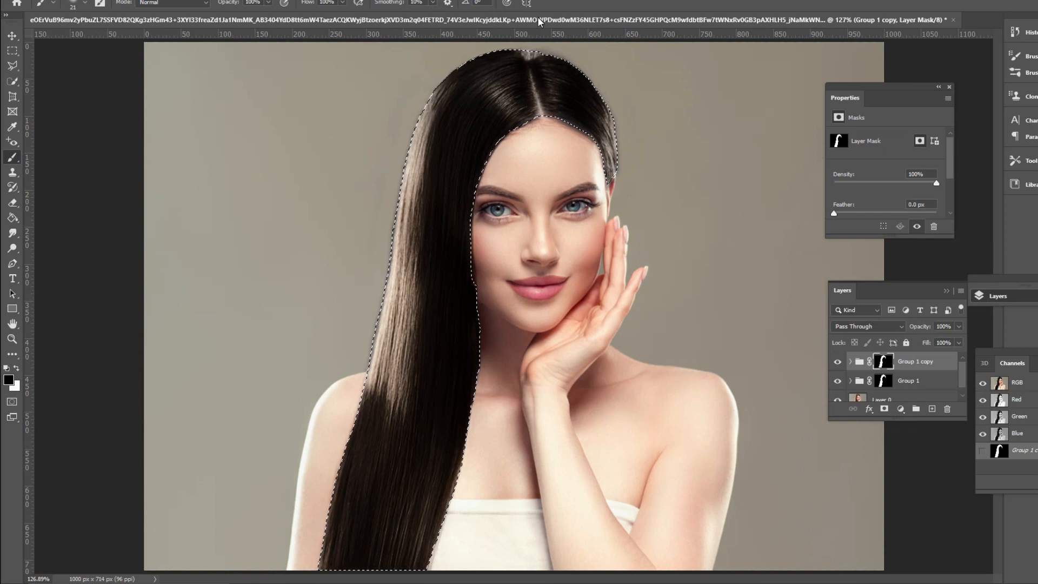
{"action": "key", "text": "ctrl+d"}
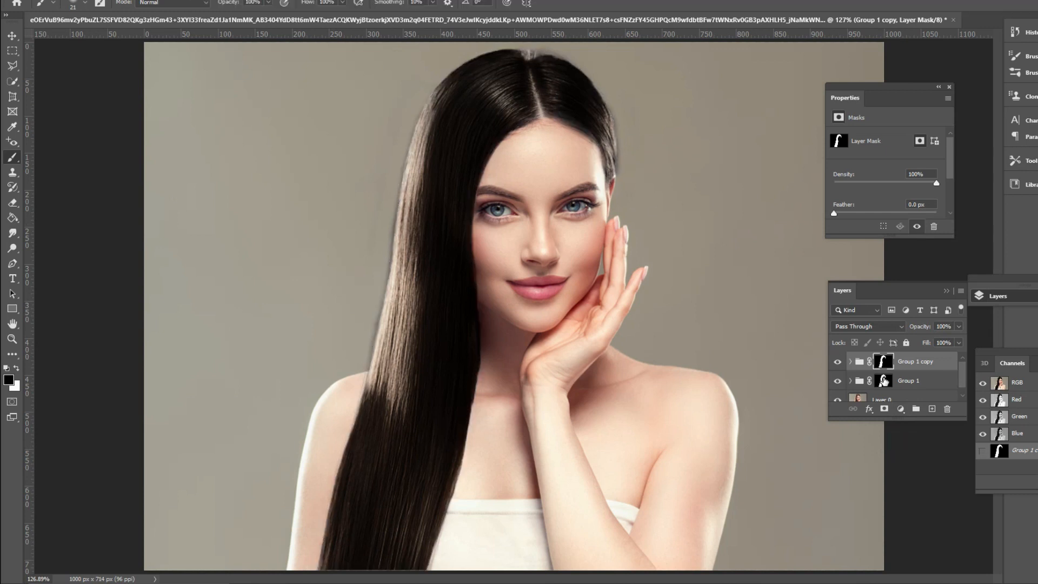
- Load Group 1's mask as a selection and add a Selective Color adjustment layer masked to the hair above Group 1
{"action": "left_click", "coordinate": [884, 381]}
{"action": "left_click", "coordinate": [883, 381], "text": "ctrl"}
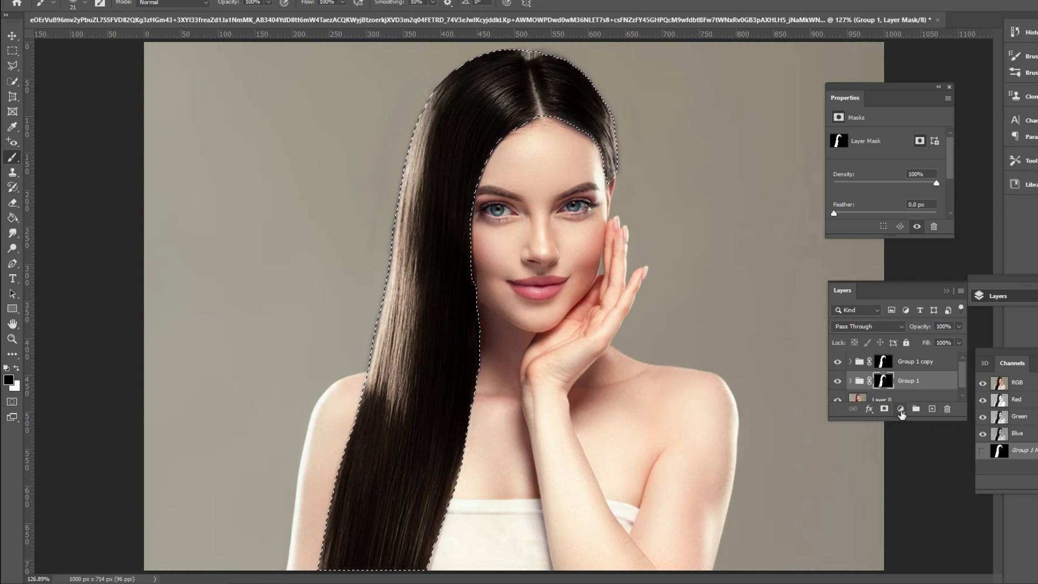
{"action": "left_click", "coordinate": [901, 410]}
{"action": "left_click", "coordinate": [926, 407]}
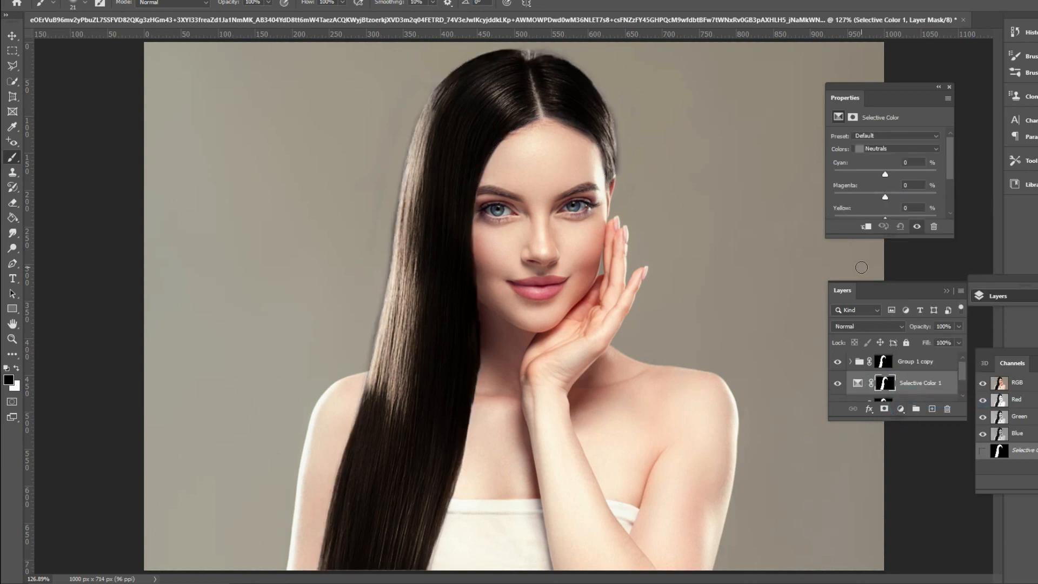
- Reduce Cyan and set Magenta to +24% in the Selective Color layer's Neutrals, with Group 1 hidden
{"action": "left_click", "coordinate": [858, 383]}
{"action": "left_click", "coordinate": [892, 152]}
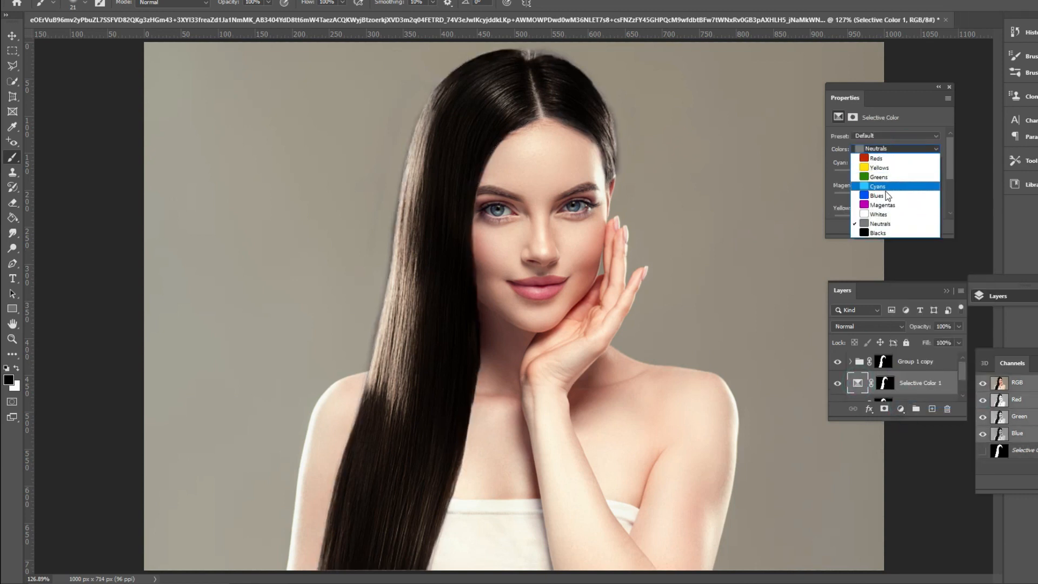
{"action": "left_click", "coordinate": [874, 225]}
{"action": "mouse_move", "coordinate": [886, 175]}
{"action": "left_mouse_down"}
{"action": "mouse_move", "coordinate": [944, 183]}
{"action": "mouse_move", "coordinate": [873, 174]}
{"action": "left_mouse_up"}
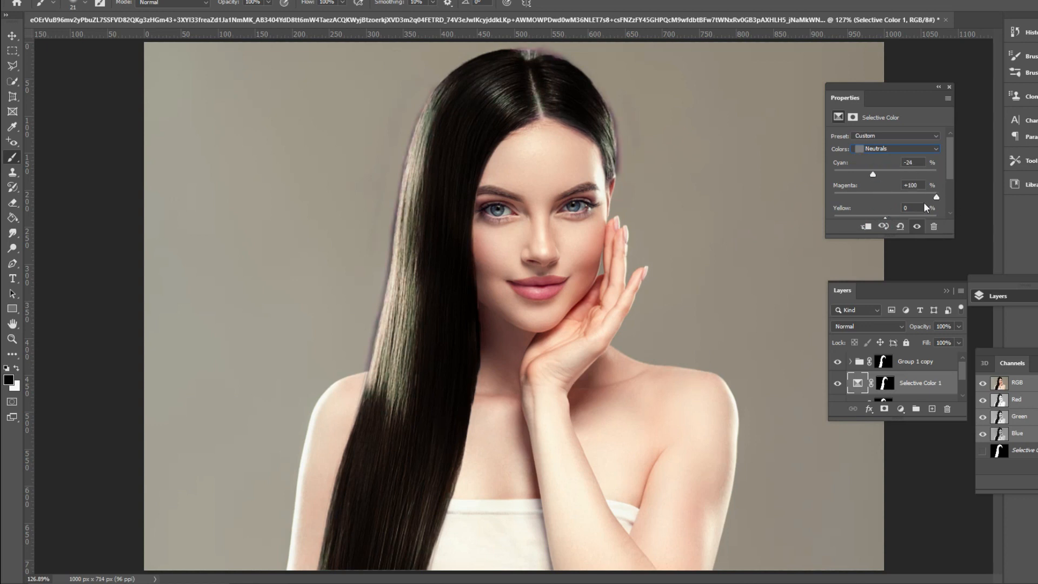
{"action": "left_click_drag", "start_coordinate": [924, 204], "coordinate": [898, 198]}
{"action": "left_click_drag", "start_coordinate": [963, 371], "coordinate": [963, 379]}
{"action": "left_click", "coordinate": [837, 387]}
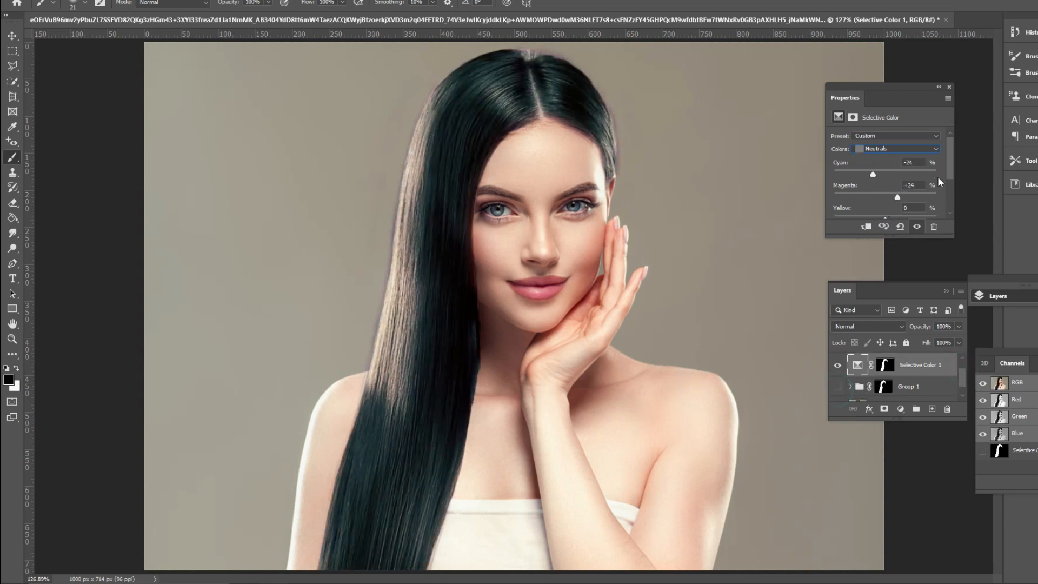
{"action": "left_click_drag", "start_coordinate": [873, 174], "coordinate": [855, 219]}
{"action": "scroll", "coordinate": [881, 200], "scroll_direction": "down", "scroll_amount": 3}
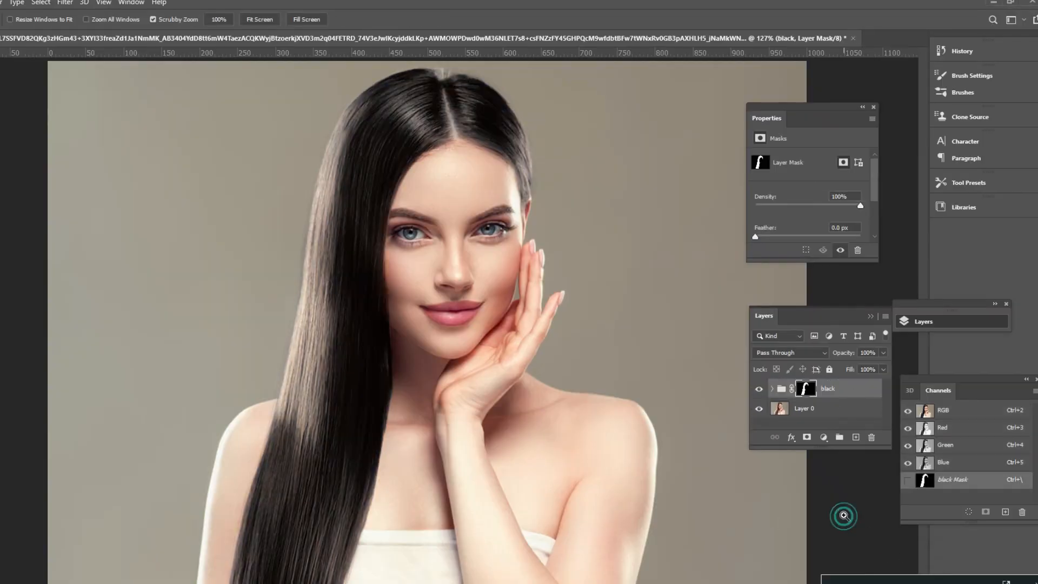
- Compare the hair with the black group hidden and shown, and duplicate that group
{"action": "left_click", "coordinate": [842, 387]}
{"action": "left_click", "coordinate": [759, 389]}
{"action": "left_click", "coordinate": [758, 389]}
{"action": "left_click", "coordinate": [759, 389]}
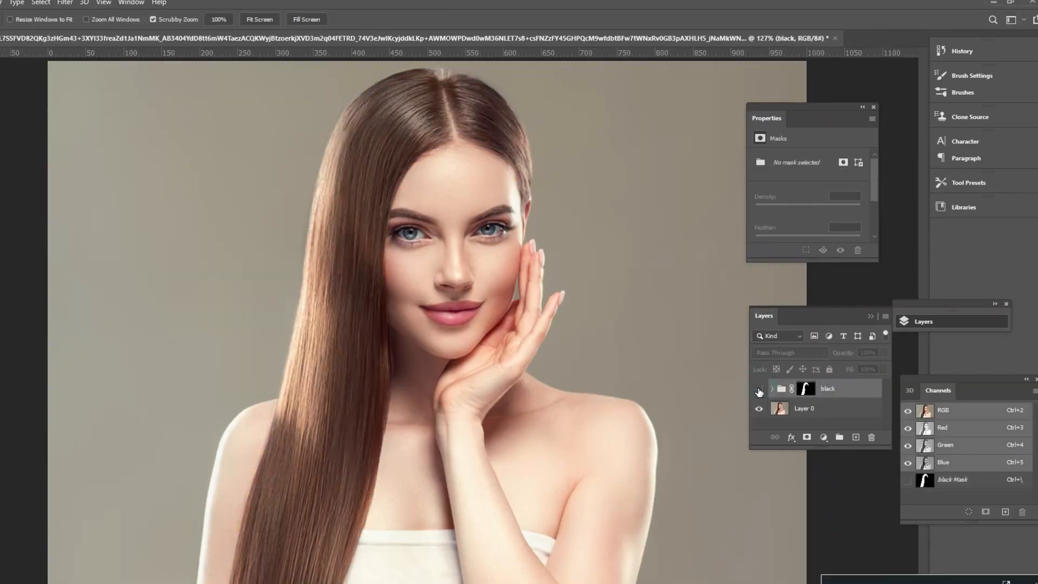
{"action": "left_click", "coordinate": [758, 389]}
{"action": "left_click", "coordinate": [759, 388]}
{"action": "left_click", "coordinate": [759, 388]}
{"action": "left_click", "coordinate": [883, 370]}
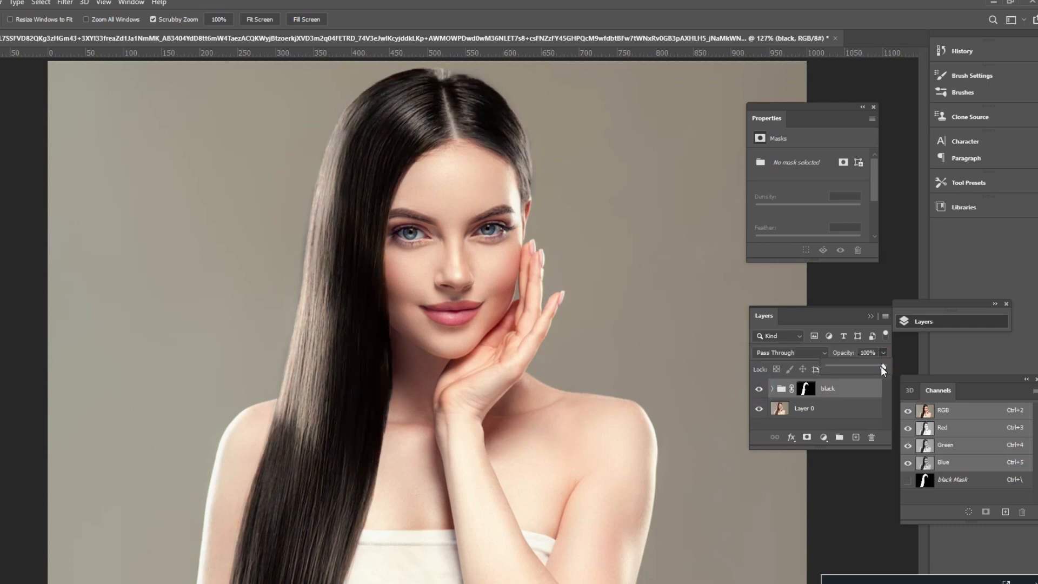
{"action": "left_click_drag", "start_coordinate": [867, 368], "coordinate": [857, 436]}
- Try an unmasked Selective Color layer above the black group with Neutrals Cyan at -6% and both black groups hidden
{"action": "left_click", "coordinate": [805, 408]}
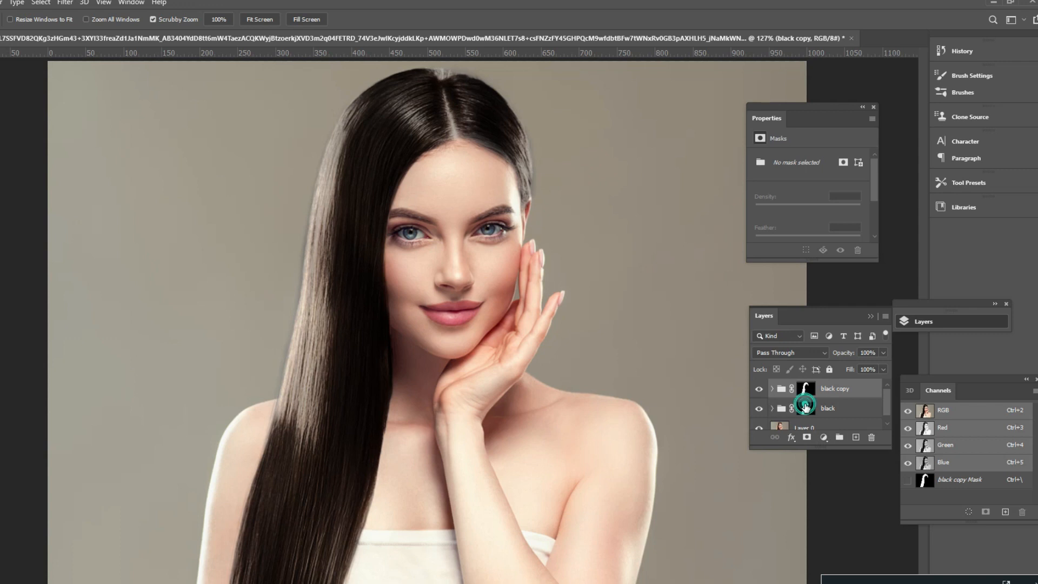
{"action": "left_click", "coordinate": [824, 437]}
{"action": "left_click", "coordinate": [866, 424]}
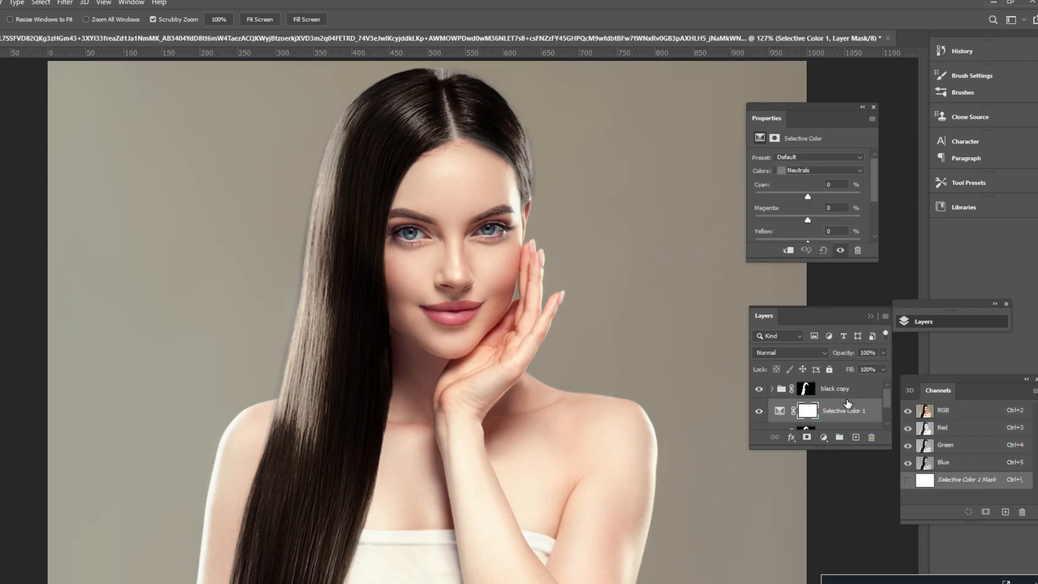
{"action": "left_click", "coordinate": [759, 389]}
{"action": "scroll", "coordinate": [760, 406], "scroll_direction": "down", "scroll_amount": 3}
{"action": "left_click", "coordinate": [759, 408]}
{"action": "left_click_drag", "start_coordinate": [808, 197], "coordinate": [805, 199]}
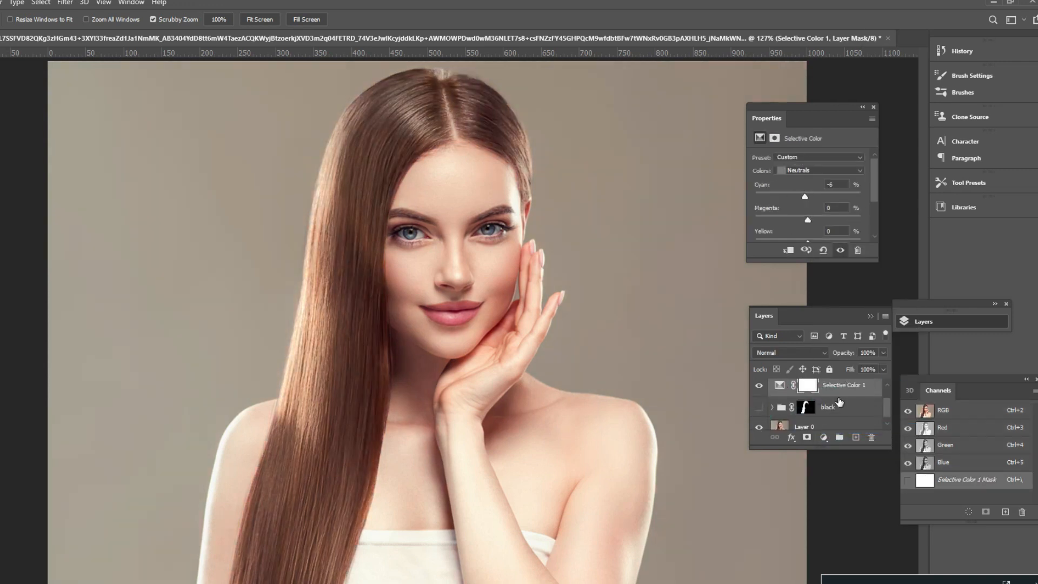
- Show both black groups again and delete the unmasked Selective Color layer
{"action": "left_click", "coordinate": [762, 408]}
{"action": "scroll", "coordinate": [761, 403], "scroll_direction": "up", "scroll_amount": 3}
{"action": "left_click", "coordinate": [760, 390]}
{"action": "left_click_drag", "start_coordinate": [867, 410], "coordinate": [874, 437]}
- Load the black group's mask as a selection and add a Selective Color layer masked to the hair above that group
{"action": "left_click", "coordinate": [856, 390]}
{"action": "left_click", "coordinate": [845, 409]}
{"action": "left_click", "coordinate": [806, 409], "text": "ctrl"}
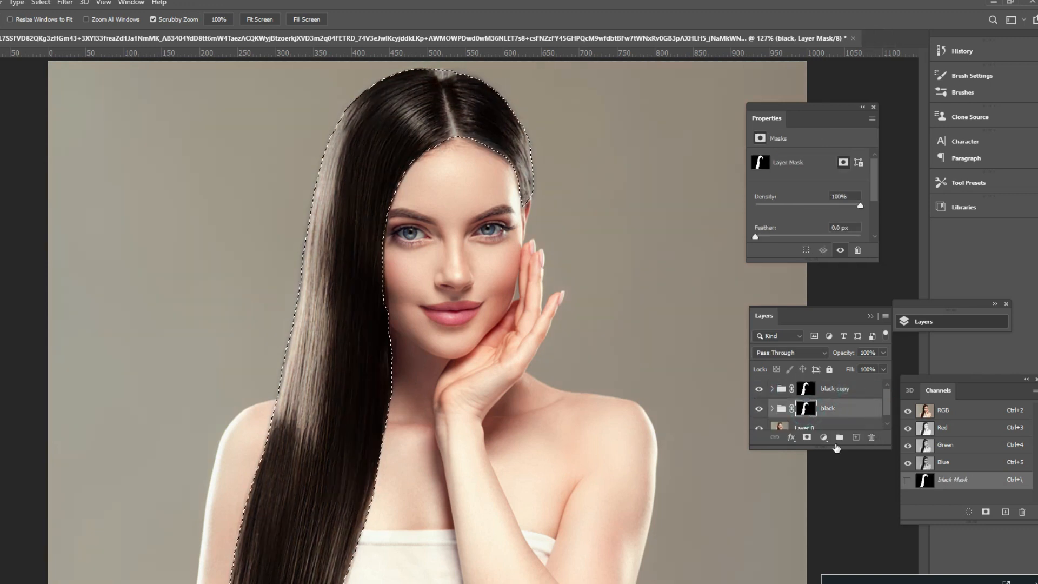
{"action": "left_click", "coordinate": [824, 438]}
{"action": "left_click", "coordinate": [861, 425]}
- With both black groups hidden, set the Selective Color layer's Neutrals to Cyan -51%, Magenta -8%, Yellow +6% and Black +7%
{"action": "left_click", "coordinate": [759, 390]}
{"action": "left_click_drag", "start_coordinate": [884, 398], "coordinate": [887, 403]}
{"action": "left_click", "coordinate": [759, 418]}
{"action": "left_click", "coordinate": [808, 395]}
{"action": "left_click", "coordinate": [780, 398]}
{"action": "left_click", "coordinate": [816, 171]}
{"action": "left_click", "coordinate": [804, 178]}
{"action": "left_click_drag", "start_coordinate": [808, 196], "coordinate": [797, 220]}
{"action": "left_click_drag", "start_coordinate": [874, 195], "coordinate": [874, 212]}
{"action": "mouse_move", "coordinate": [808, 207]}
{"action": "left_mouse_down"}
{"action": "mouse_move", "coordinate": [795, 208]}
{"action": "mouse_move", "coordinate": [809, 208]}
{"action": "left_mouse_up"}
{"action": "left_click_drag", "start_coordinate": [808, 231], "coordinate": [799, 232]}
{"action": "left_click_drag", "start_coordinate": [795, 184], "coordinate": [816, 186]}
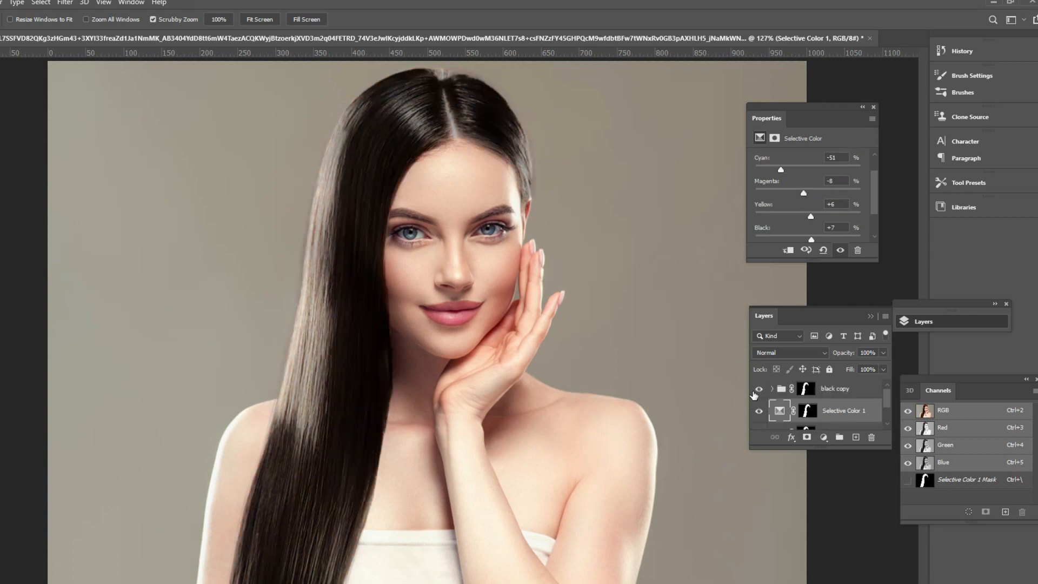
- Enlarge the Layers panel to show the whole layer stack and hide the black copy and black groups
{"action": "left_click", "coordinate": [905, 583]}
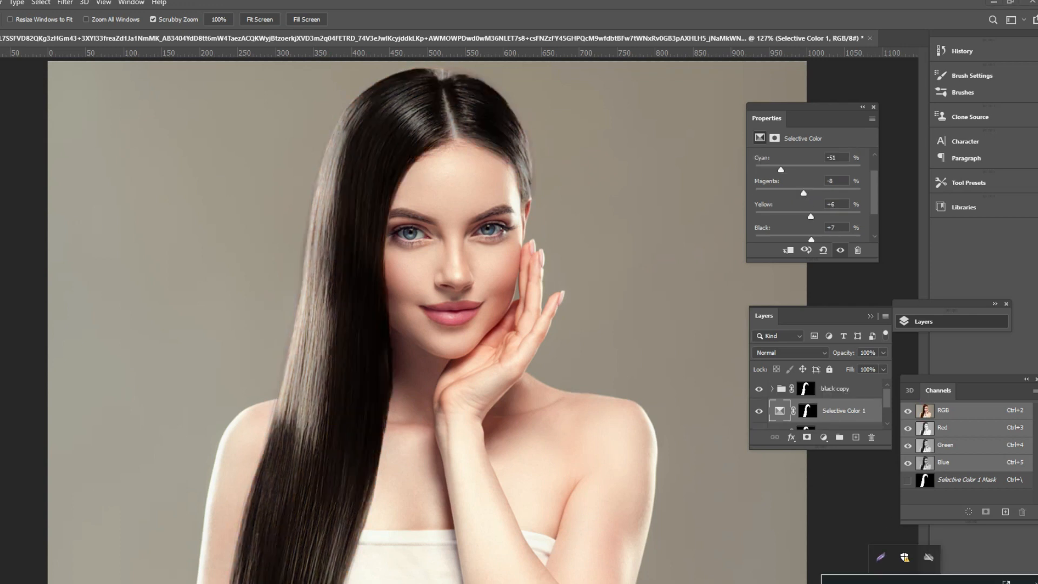
{"action": "left_click_drag", "start_coordinate": [749, 407], "coordinate": [723, 408]}
{"action": "left_click_drag", "start_coordinate": [811, 449], "coordinate": [812, 528]}
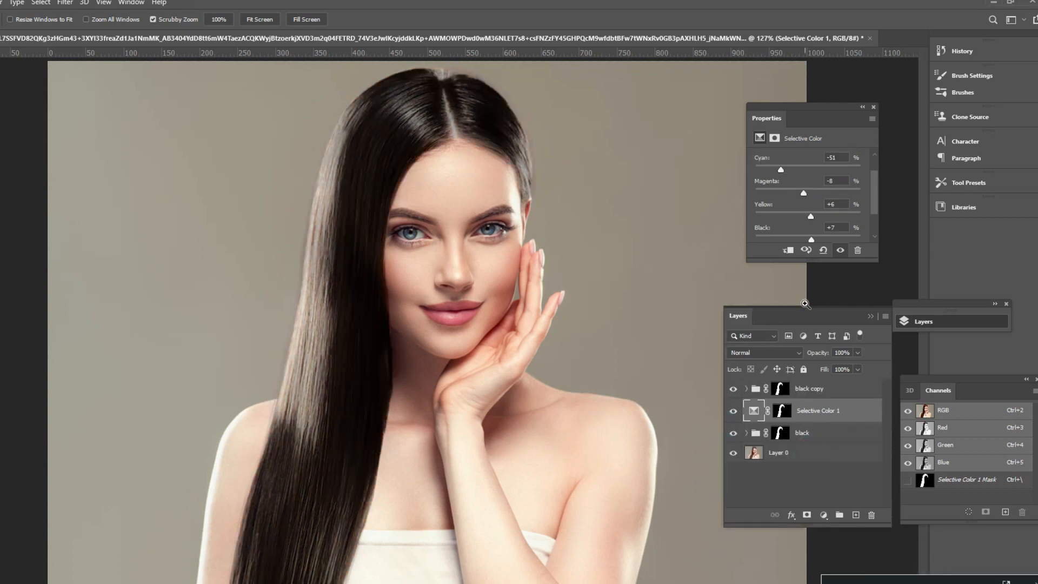
{"action": "left_click_drag", "start_coordinate": [807, 306], "coordinate": [806, 269]}
{"action": "left_click", "coordinate": [733, 388]}
{"action": "left_click", "coordinate": [733, 433]}
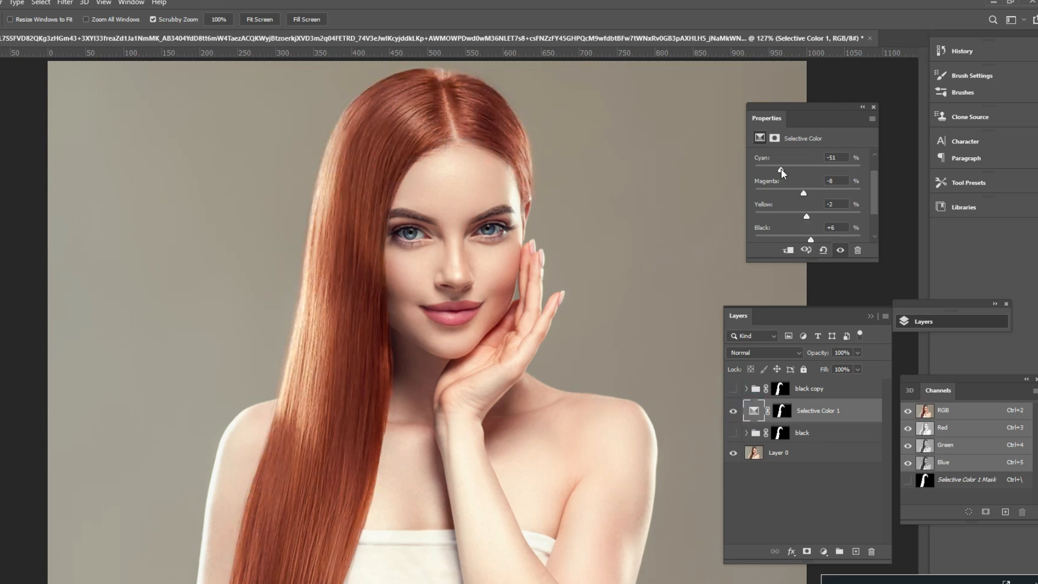
- Try darkening with an unmasked Curves layer above Selective Color 1, enlarging the Properties panel for the curve
{"action": "left_click", "coordinate": [822, 553]}
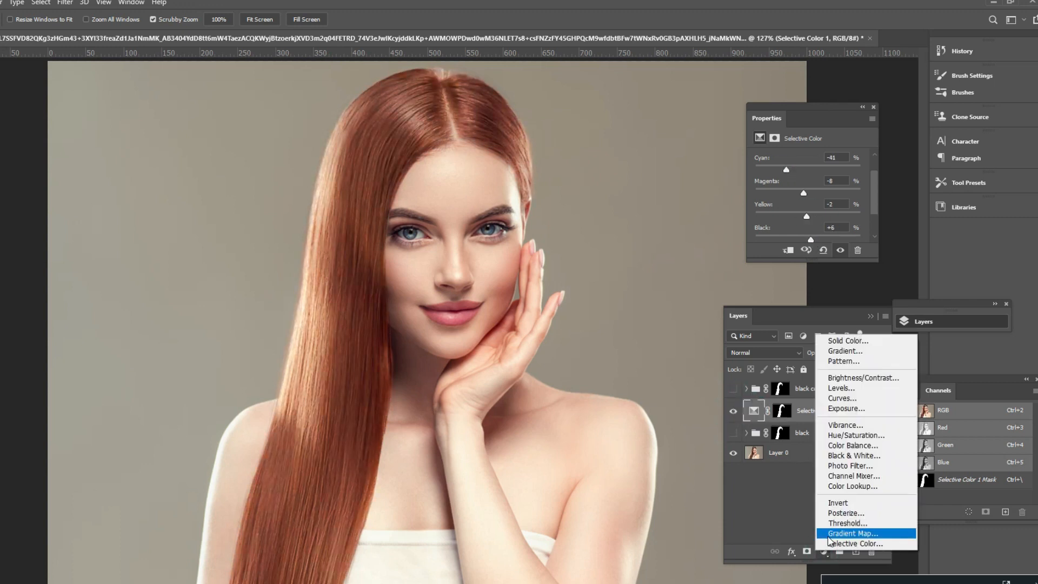
{"action": "left_click", "coordinate": [836, 433]}
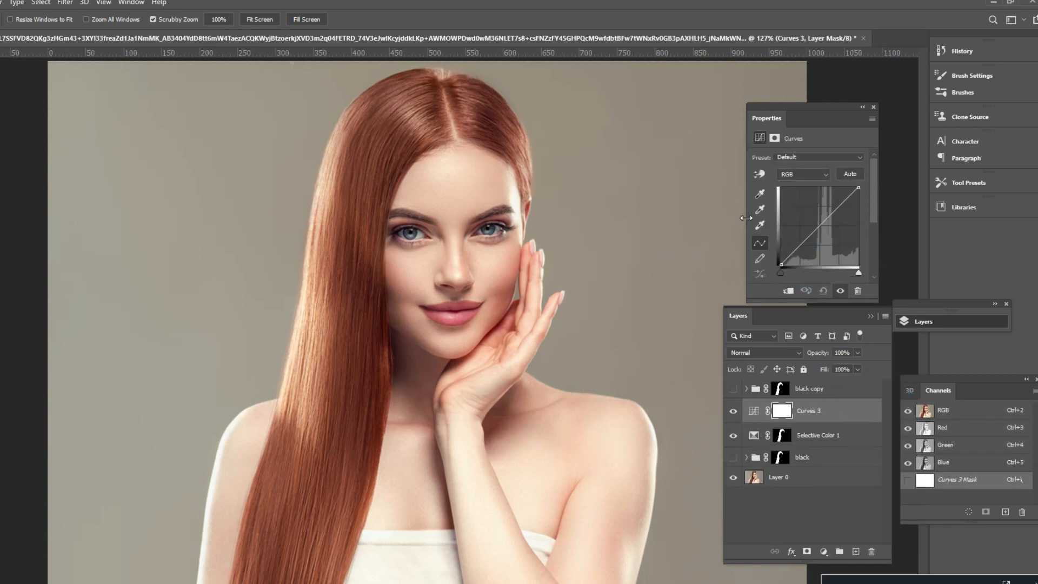
{"action": "left_click_drag", "start_coordinate": [747, 216], "coordinate": [703, 216]}
{"action": "left_click_drag", "start_coordinate": [773, 107], "coordinate": [774, 86]}
{"action": "left_click_drag", "start_coordinate": [790, 283], "coordinate": [791, 310]}
{"action": "left_click_drag", "start_coordinate": [803, 87], "coordinate": [836, 62]}
{"action": "left_click_drag", "start_coordinate": [803, 293], "coordinate": [803, 306]}
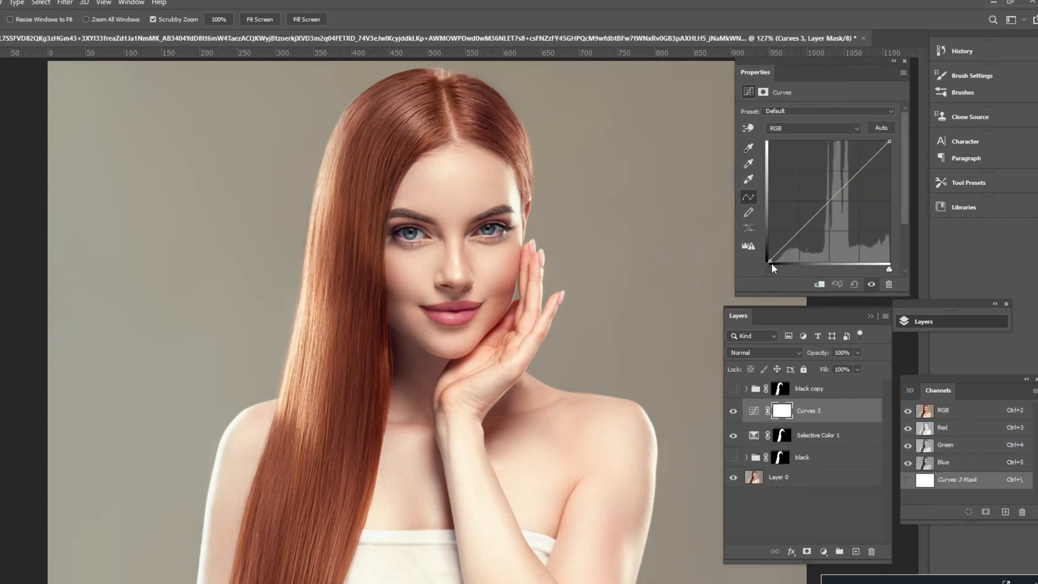
{"action": "left_click_drag", "start_coordinate": [839, 193], "coordinate": [818, 219]}
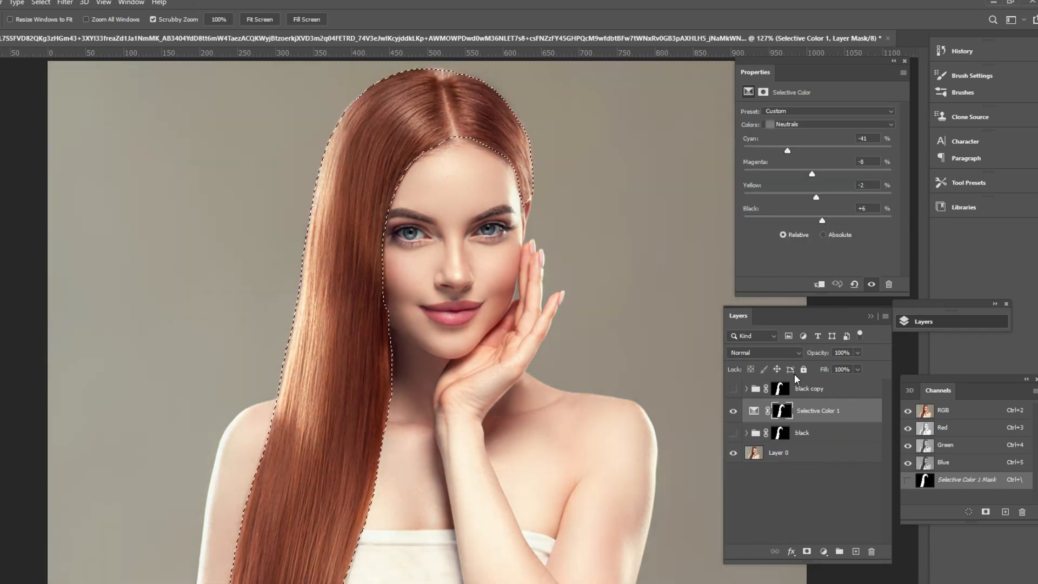
- Add a Curves layer masked to the hair above Selective Color 1 and pull its RGB midtones down to darken the hair
{"action": "left_click", "coordinate": [824, 551]}
{"action": "left_click", "coordinate": [843, 404]}
{"action": "left_click_drag", "start_coordinate": [833, 198], "coordinate": [832, 214]}
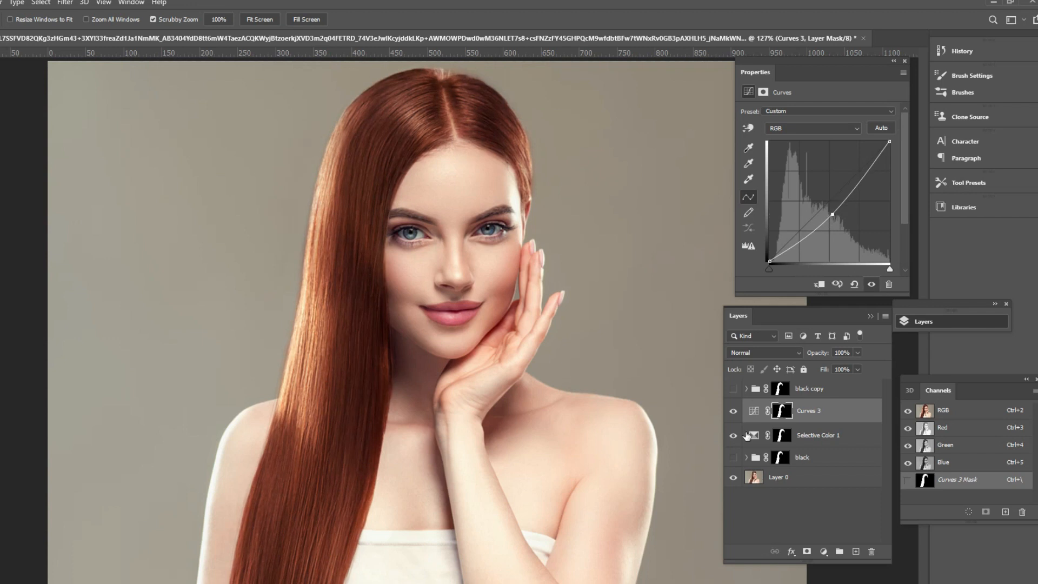
- Group the Curves 3 and Selective Color 1 layers and name the group red hair
{"action": "left_click", "coordinate": [830, 416]}
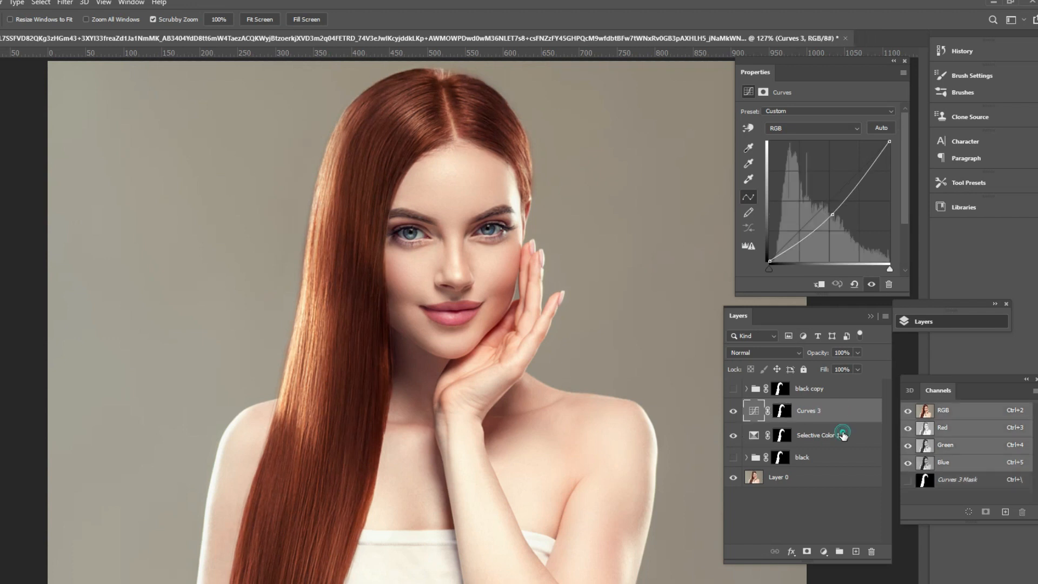
{"action": "left_click", "coordinate": [843, 435], "text": "shift"}
{"action": "left_click", "coordinate": [733, 389]}
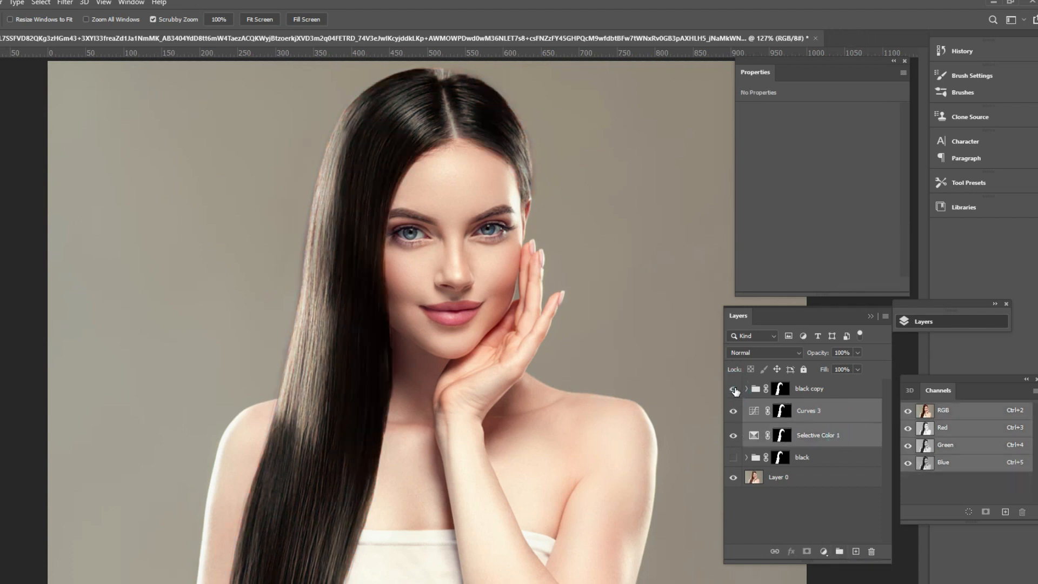
{"action": "left_click", "coordinate": [734, 389]}
{"action": "key", "text": "ctrl+e"}
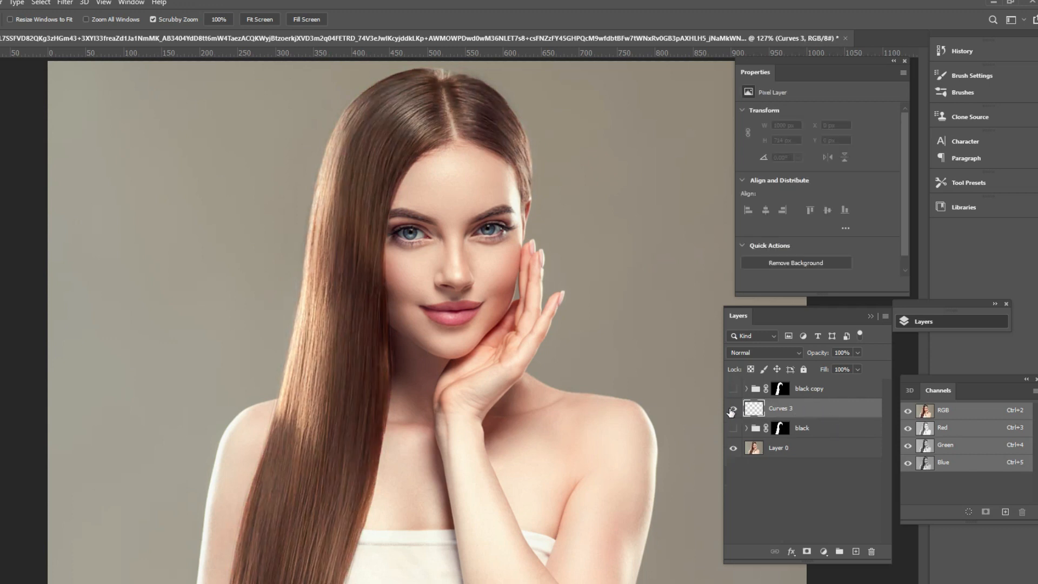
{"action": "key", "text": "ctrl+z"}
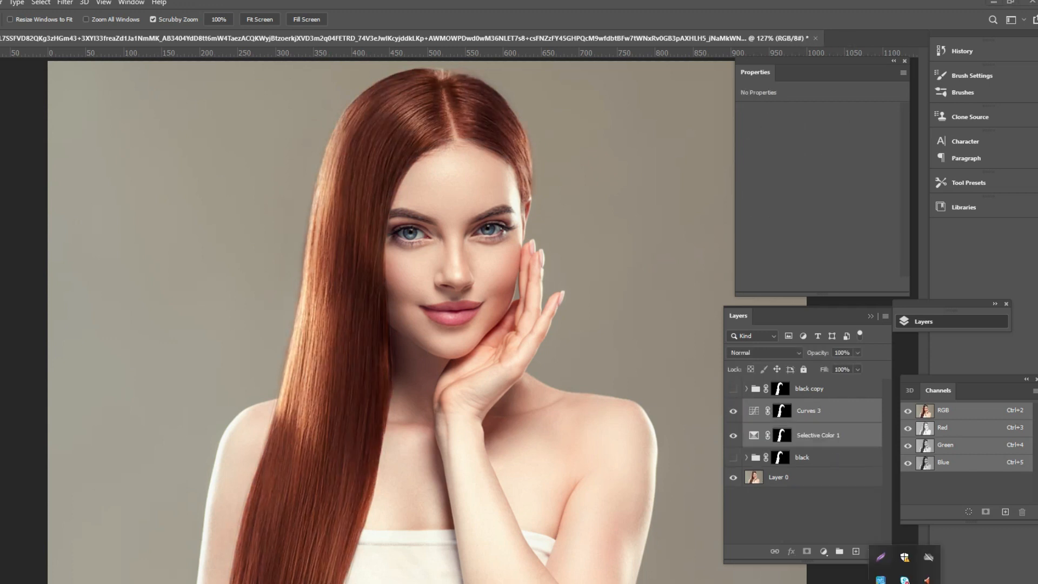
{"action": "key", "text": "ctrl+g"}
- Compare the hair colours by toggling the visibility of the red hair, black and black copy groups
{"action": "left_click", "coordinate": [733, 406]}
{"action": "left_click", "coordinate": [733, 406]}
{"action": "left_click", "coordinate": [734, 424]}
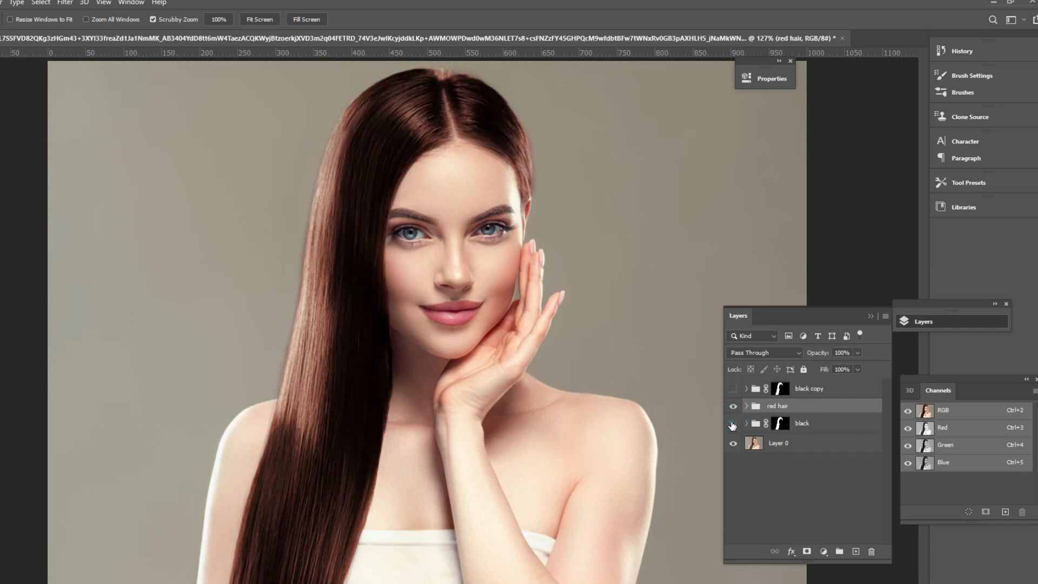
{"action": "left_click", "coordinate": [734, 424]}
{"action": "left_click", "coordinate": [732, 388]}
{"action": "left_click", "coordinate": [732, 389]}
{"action": "left_click", "coordinate": [732, 389]}
{"action": "left_click", "coordinate": [731, 389]}
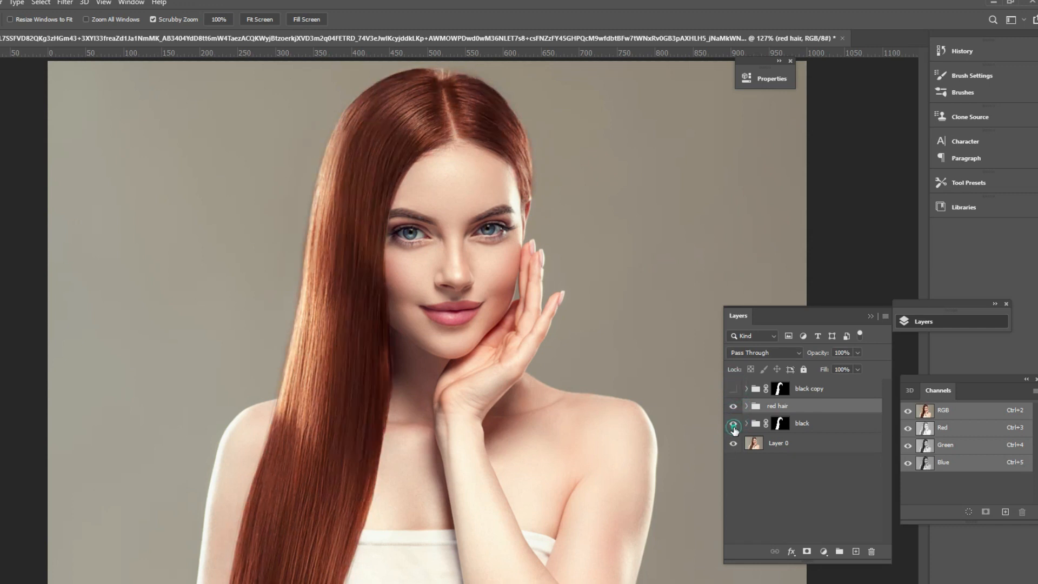
- Compare the hair versions by toggling the visibility of the black, red hair and black copy groups
{"action": "left_click", "coordinate": [733, 424]}
{"action": "left_click", "coordinate": [734, 424]}
{"action": "left_click", "coordinate": [733, 424]}
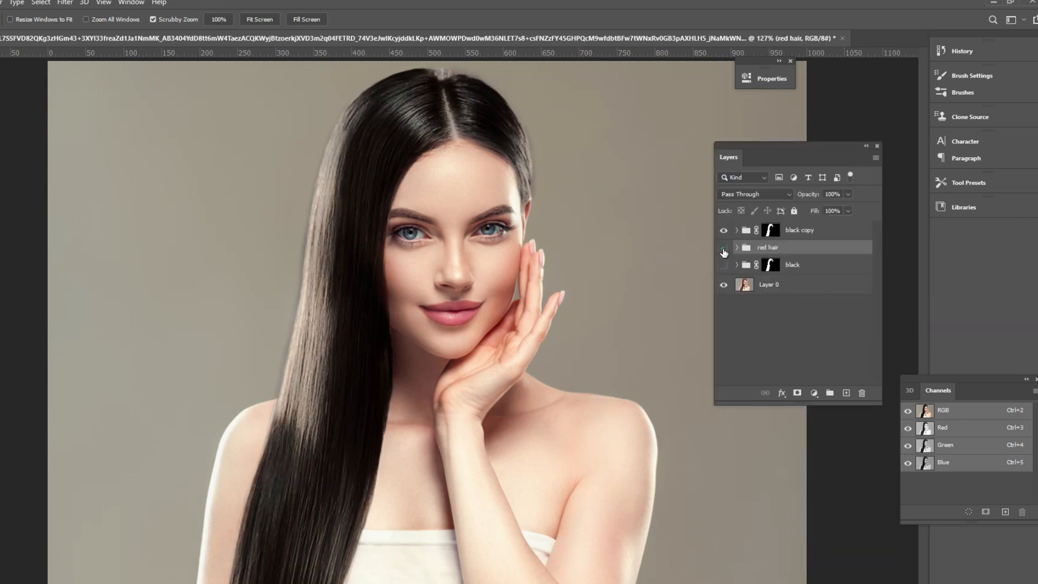
{"action": "left_click", "coordinate": [724, 230]}
{"action": "left_click", "coordinate": [723, 265]}
- Add a gradient fill layer masked to the hair above the red hair group, using an orange-to-violet preset in Overlay mode
{"action": "left_click", "coordinate": [770, 264], "text": "ctrl"}
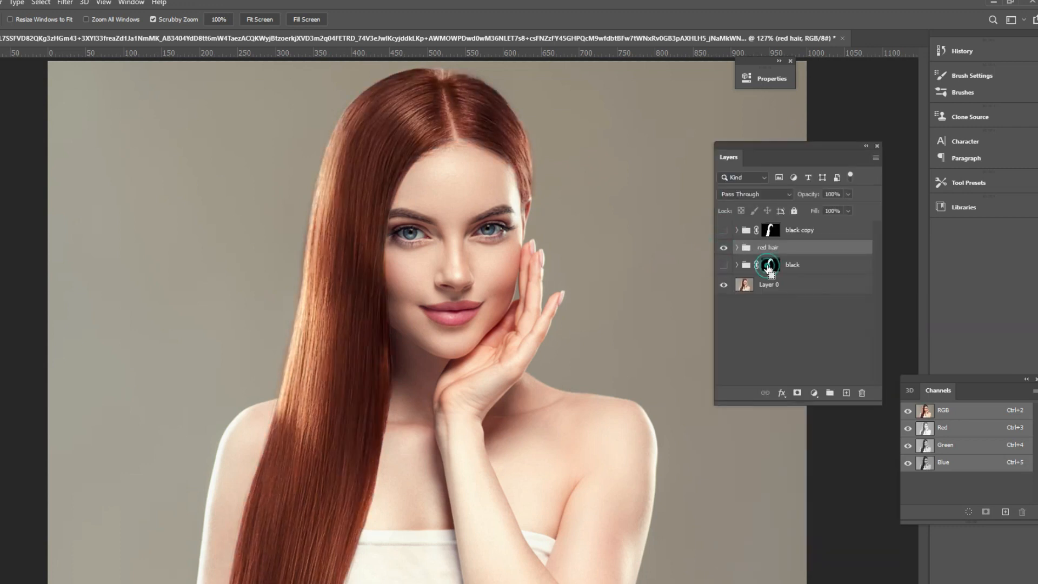
{"action": "left_click", "coordinate": [813, 393]}
{"action": "left_click", "coordinate": [827, 423]}
{"action": "left_click", "coordinate": [705, 139]}
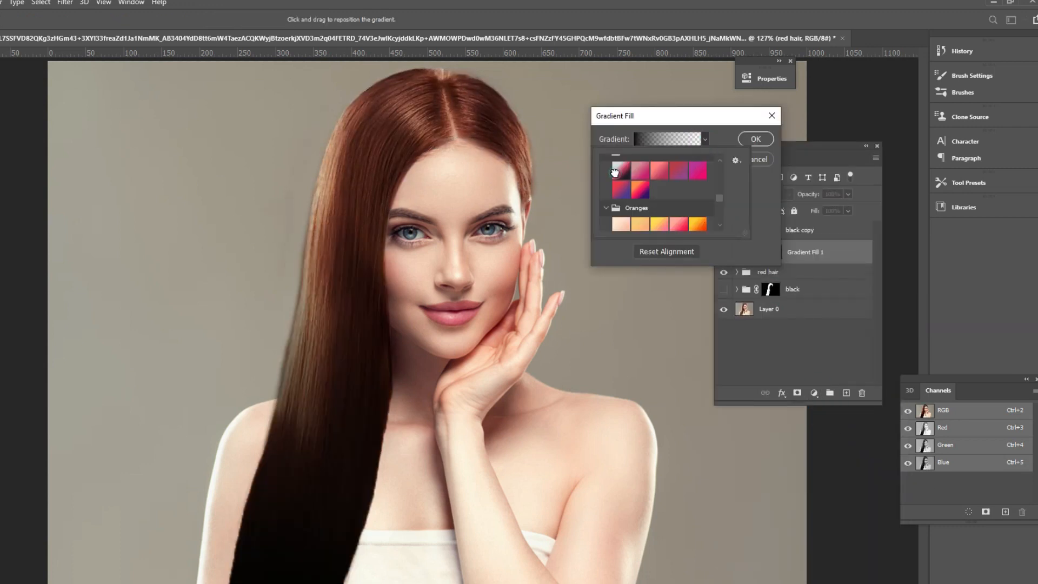
{"action": "left_click", "coordinate": [643, 186]}
{"action": "left_click", "coordinate": [649, 178]}
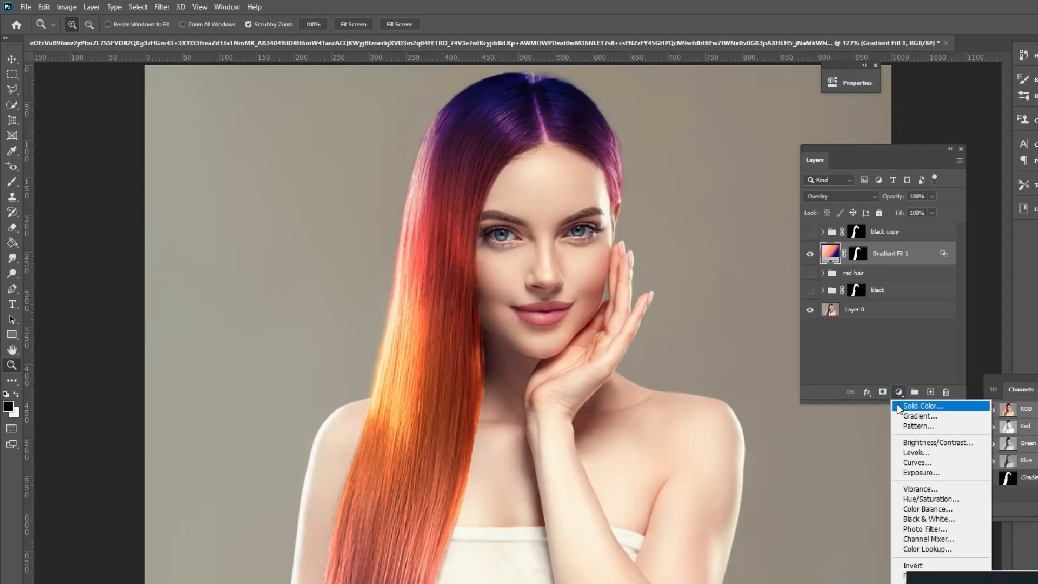
- Try adjusting an unmasked Curves layer above Gradient Fill 1, and delete that layer
{"action": "left_click", "coordinate": [920, 462]}
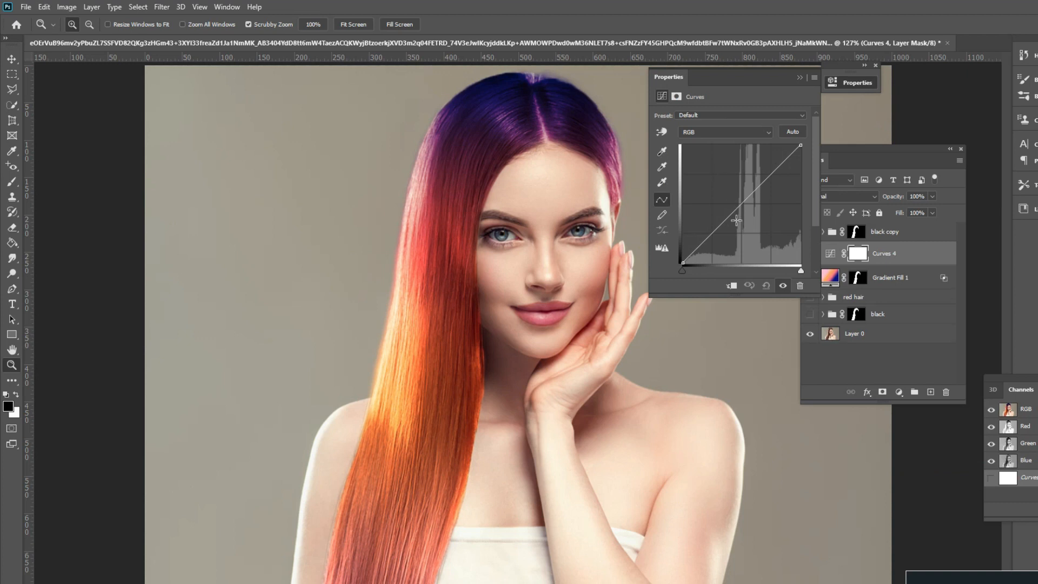
{"action": "mouse_move", "coordinate": [731, 217]}
{"action": "left_mouse_down"}
{"action": "mouse_move", "coordinate": [738, 223]}
{"action": "mouse_move", "coordinate": [734, 212]}
{"action": "left_mouse_up"}
{"action": "left_click", "coordinate": [722, 92]}
{"action": "left_click_drag", "start_coordinate": [751, 81], "coordinate": [907, 60]}
{"action": "key", "text": "ctrl+z"}
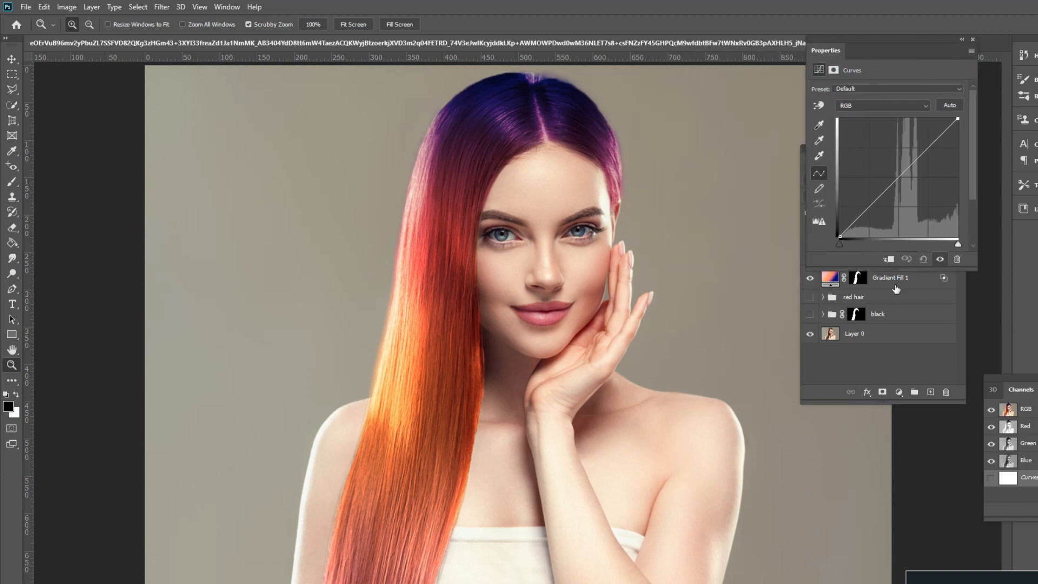
{"action": "left_click", "coordinate": [973, 39]}
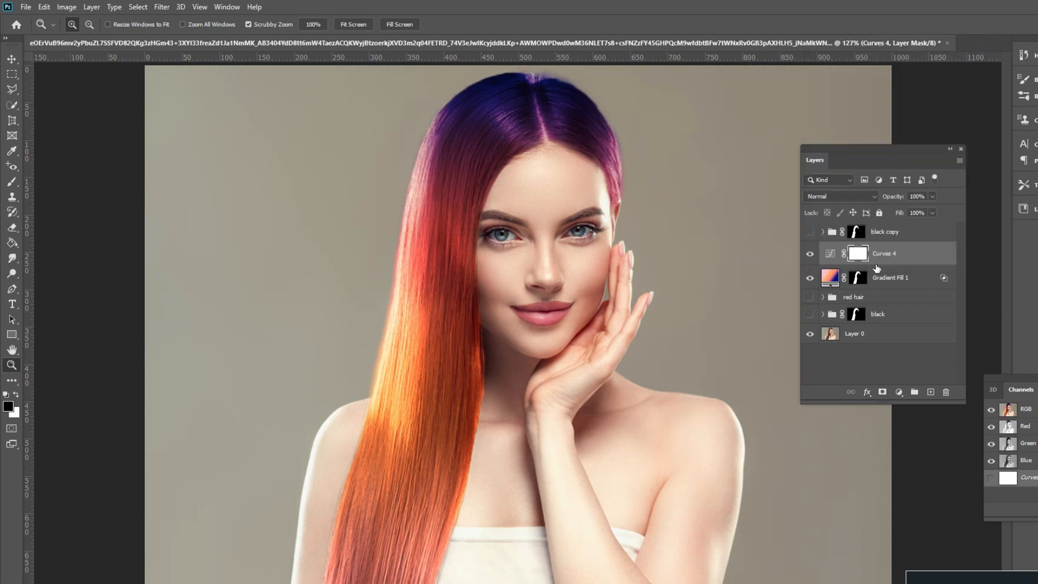
{"action": "key", "text": "Delete"}
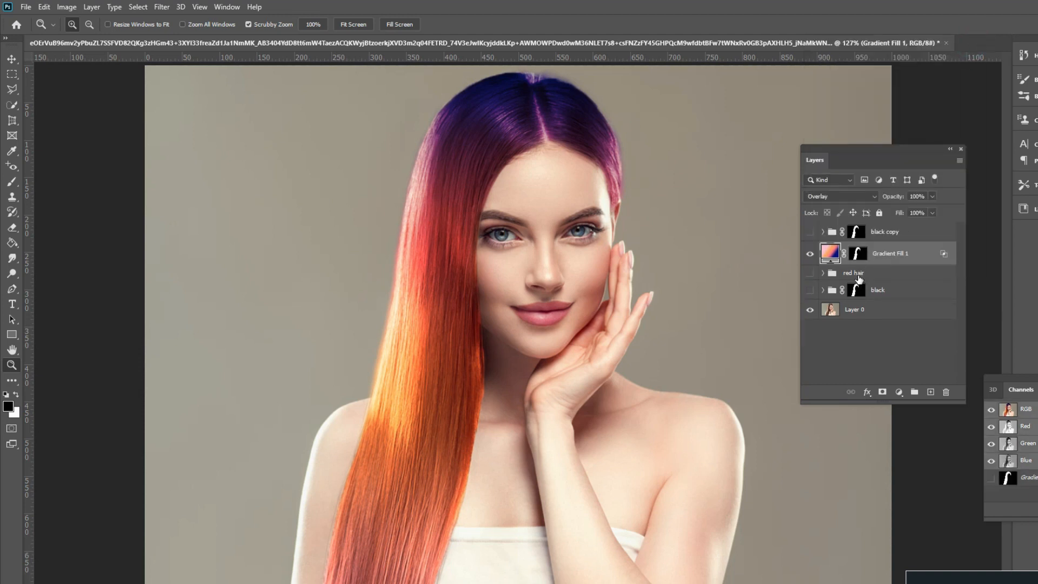
- Load the hair selection from the Gradient Fill 1 mask, add a Curves layer and pull its RGB midtones down
{"action": "left_click", "coordinate": [858, 252], "text": "ctrl"}
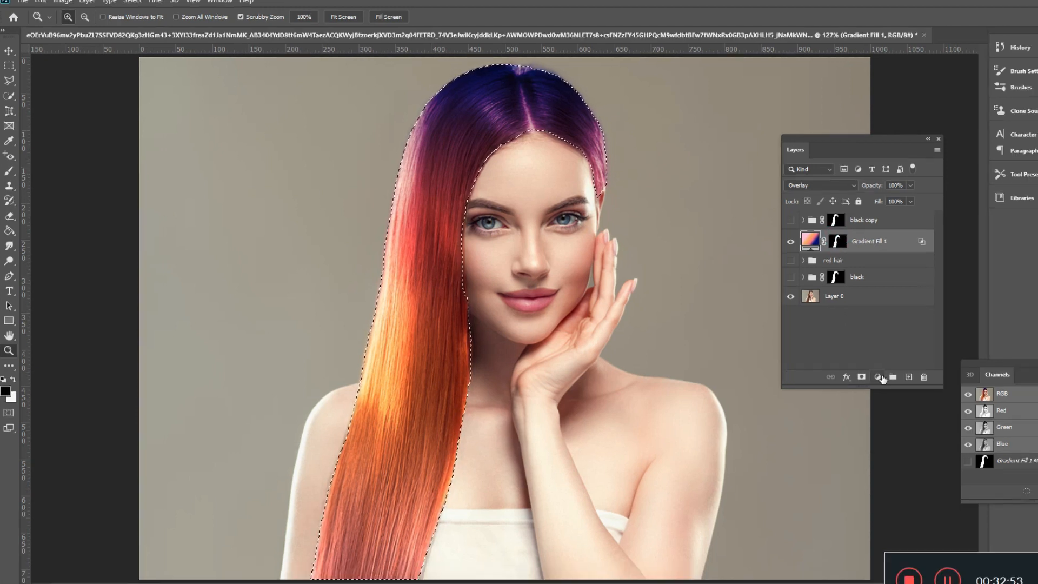
{"action": "left_click", "coordinate": [899, 392]}
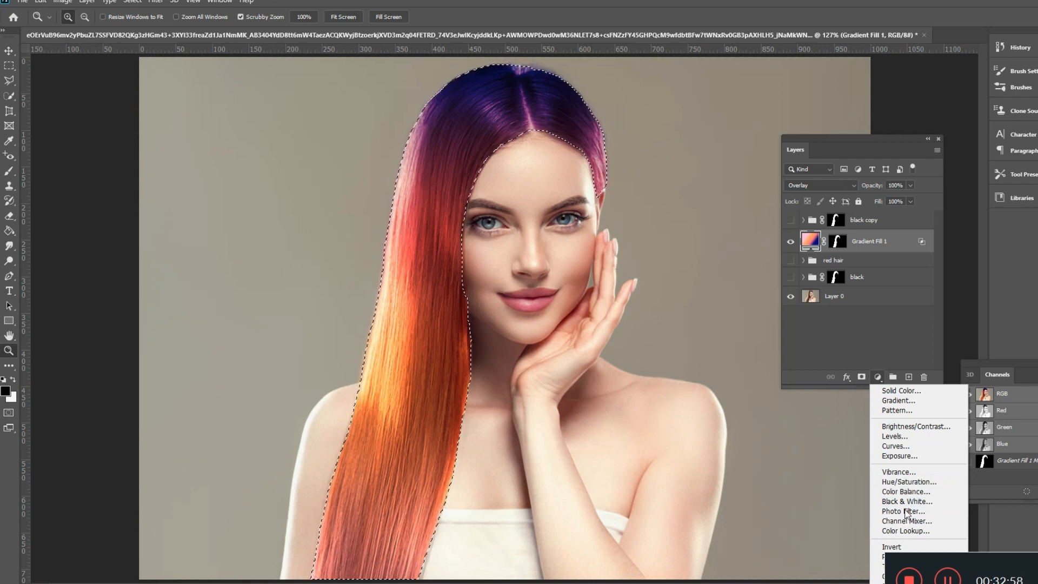
{"action": "left_click", "coordinate": [897, 446]}
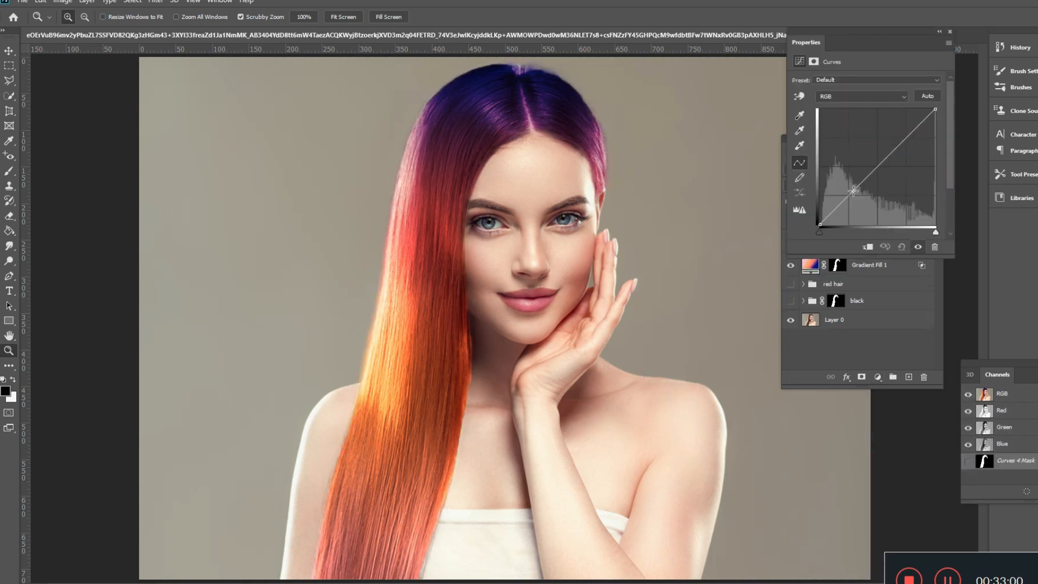
{"action": "left_click_drag", "start_coordinate": [856, 189], "coordinate": [875, 180]}
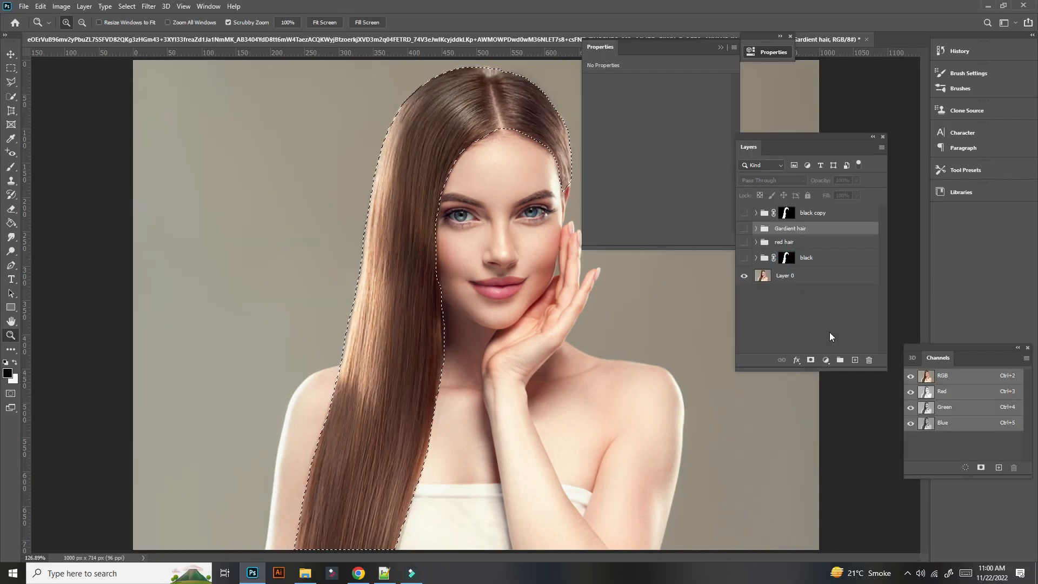
- Add a Hue/Saturation layer masked to the hair above the Gardient hair group and enable Colorize
{"action": "left_click", "coordinate": [720, 48]}
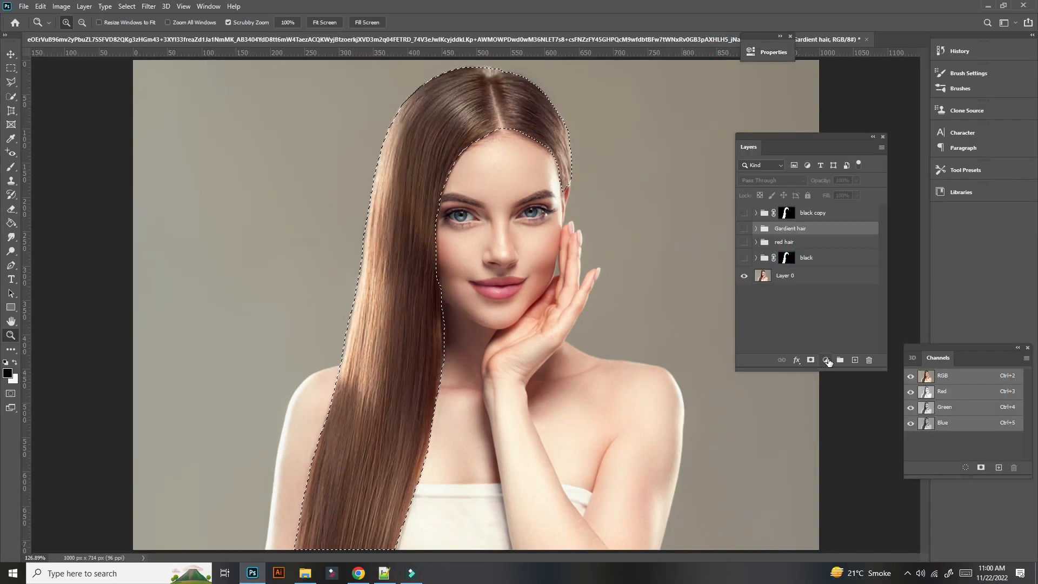
{"action": "left_click", "coordinate": [826, 360]}
{"action": "left_click", "coordinate": [855, 458]}
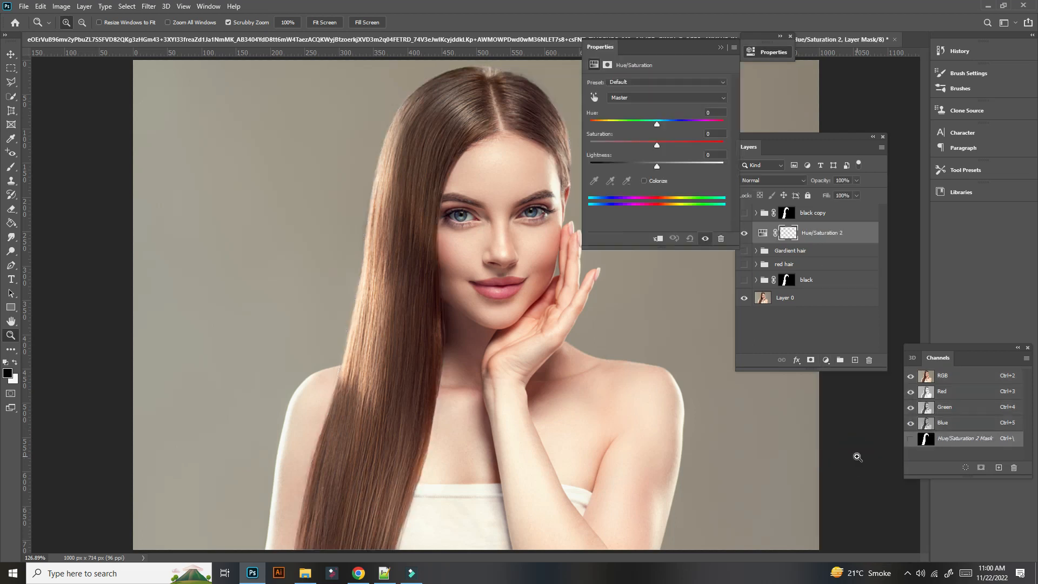
{"action": "left_click", "coordinate": [645, 180]}
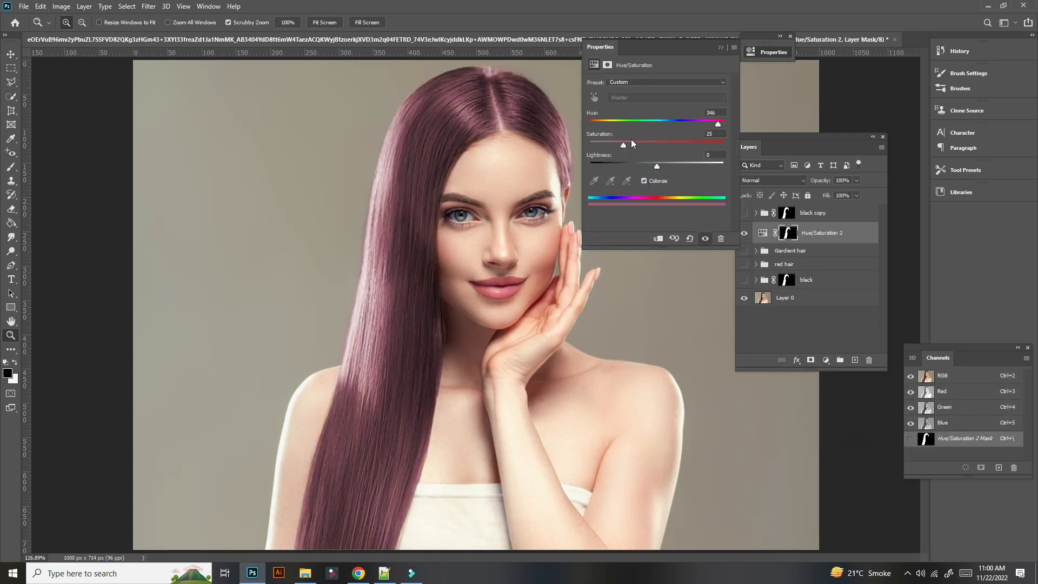
- Tint the hair red in Hue/Saturation 2 with hue 0, saturation 34 and lightness -7
{"action": "left_click_drag", "start_coordinate": [624, 143], "coordinate": [604, 159]}
{"action": "left_click_drag", "start_coordinate": [719, 125], "coordinate": [590, 125]}
{"action": "left_click_drag", "start_coordinate": [668, 167], "coordinate": [653, 167]}
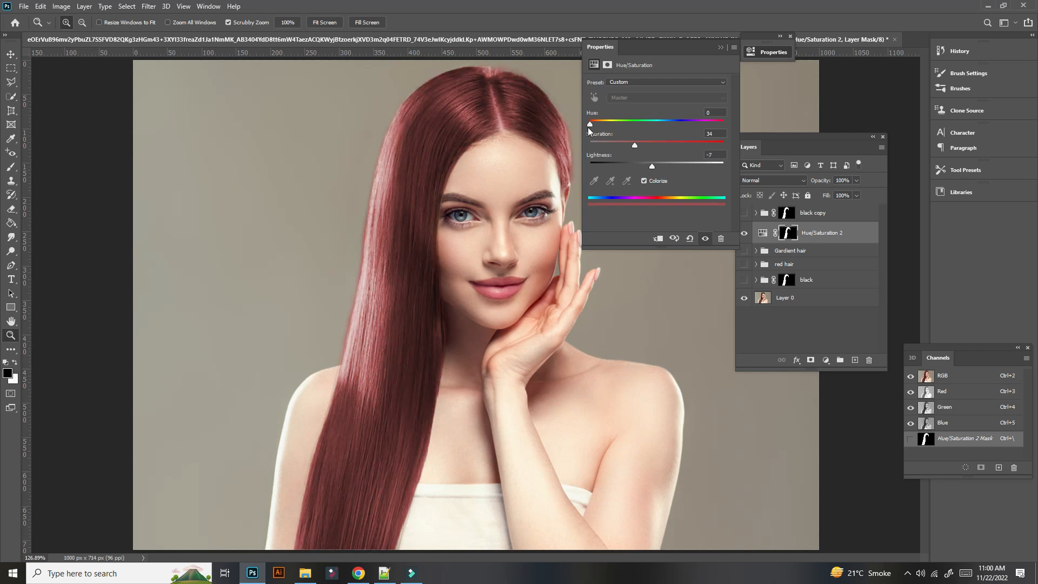
- Turn the hair green in Hue/Saturation 2 by setting the hue to 93 and the lightness to -25
{"action": "left_click_drag", "start_coordinate": [588, 127], "coordinate": [644, 133]}
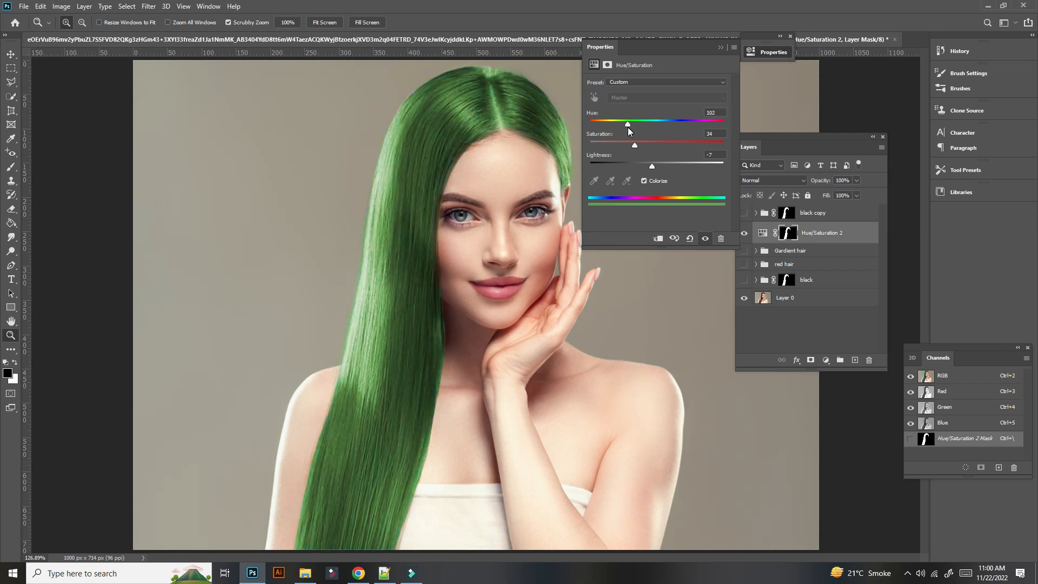
{"action": "mouse_move", "coordinate": [653, 169]}
{"action": "left_mouse_down"}
{"action": "mouse_move", "coordinate": [667, 165]}
{"action": "mouse_move", "coordinate": [641, 169]}
{"action": "left_mouse_up"}
{"action": "left_click", "coordinate": [644, 181]}
{"action": "key", "text": "ctrl+z"}
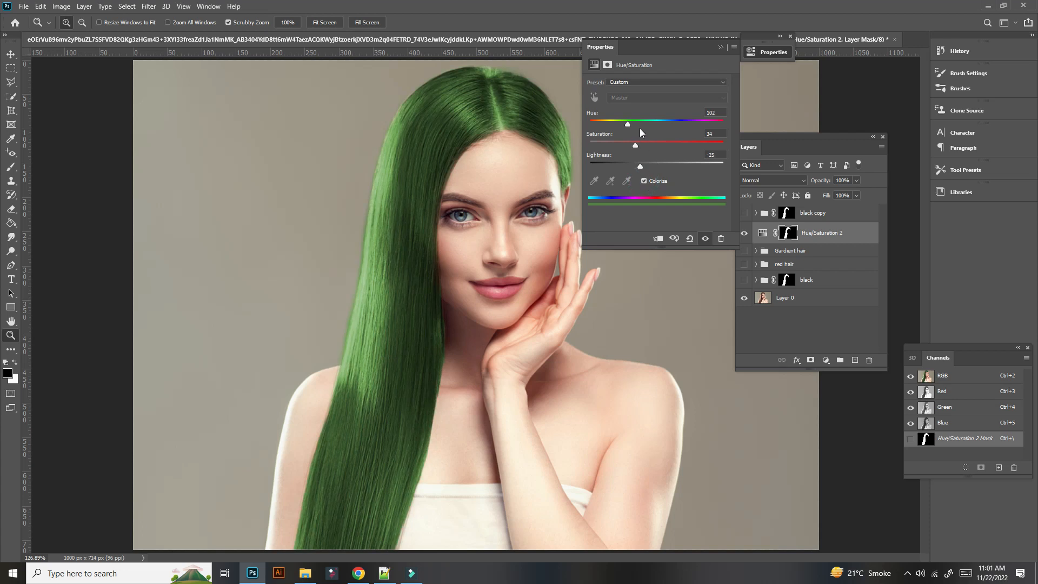
{"action": "left_click_drag", "start_coordinate": [627, 126], "coordinate": [633, 127]}
{"action": "left_click", "coordinate": [758, 95]}
{"action": "key", "text": "ctrl+minus"}
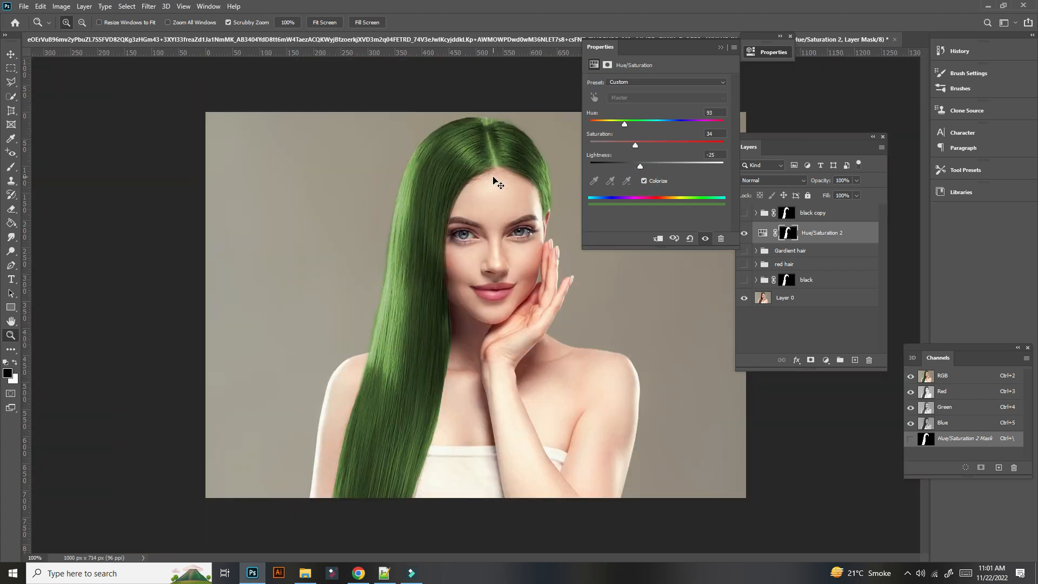
- Try an unmasked Curves layer above Hue/Saturation 2, and undo its curve change and creation
{"action": "left_click", "coordinate": [11, 53]}
{"action": "left_click", "coordinate": [722, 48]}
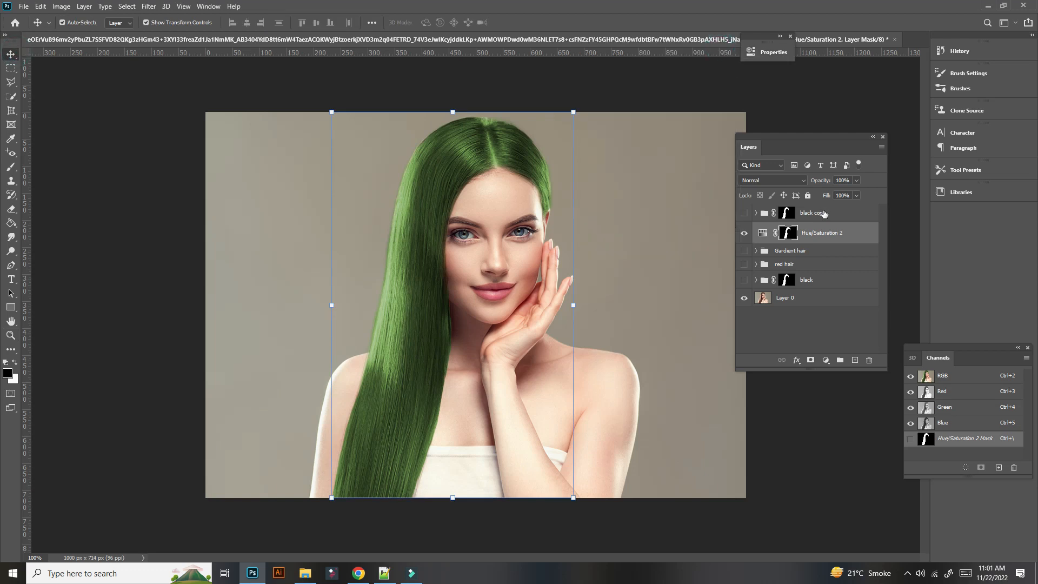
{"action": "left_click", "coordinate": [826, 360]}
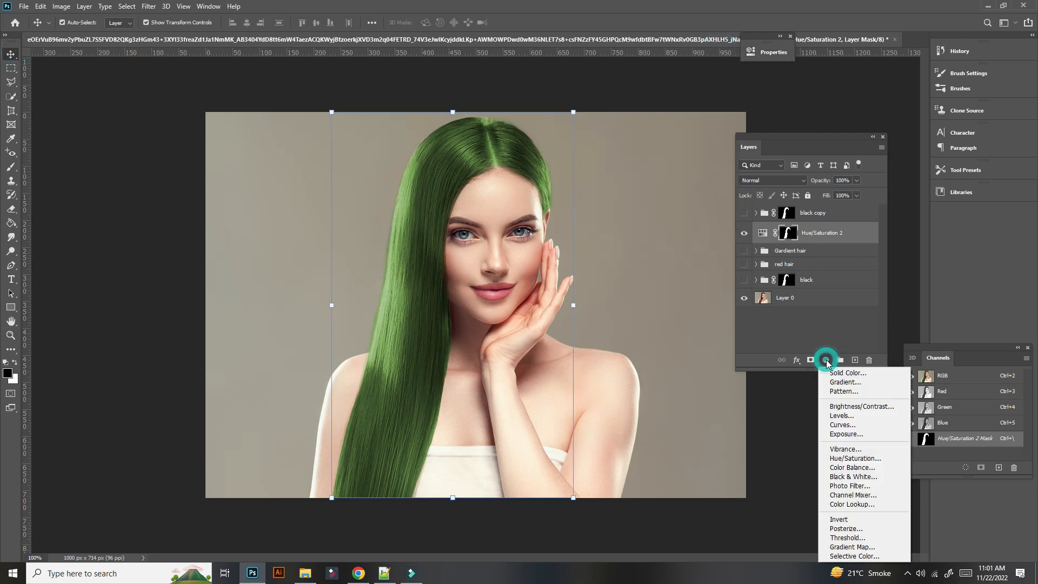
{"action": "left_click", "coordinate": [843, 424]}
{"action": "left_click_drag", "start_coordinate": [640, 190], "coordinate": [639, 187]}
{"action": "key", "text": "ctrl+z"}
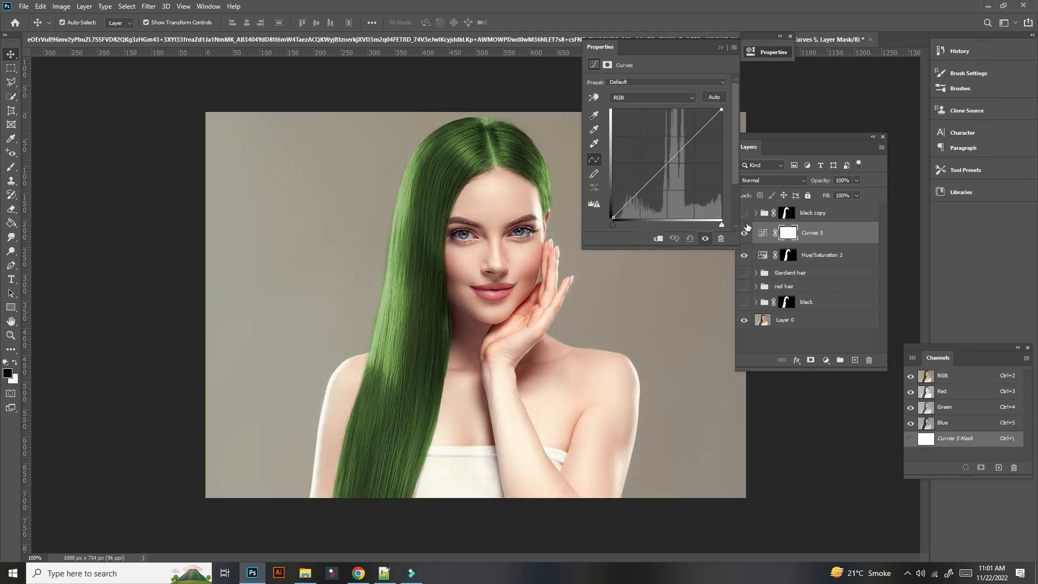
{"action": "key", "text": "z"}
{"action": "key", "text": "ctrl+z"}
- Add a Curves layer masked to the hair above Hue/Saturation 2, raising its RGB midtones slightly and moving the black point inward
{"action": "left_click", "coordinate": [783, 233], "text": "ctrl"}
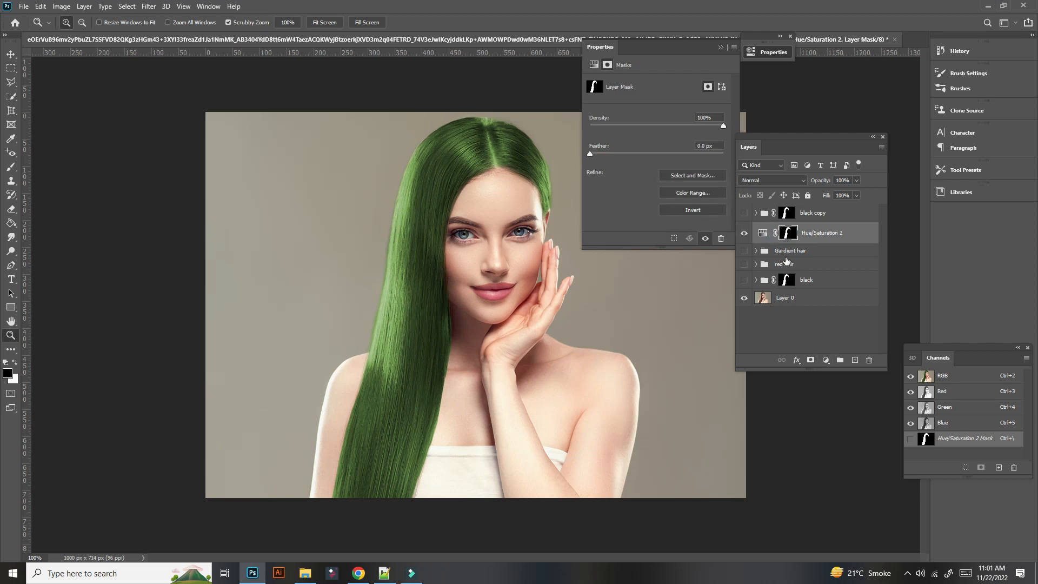
{"action": "left_click", "coordinate": [826, 360]}
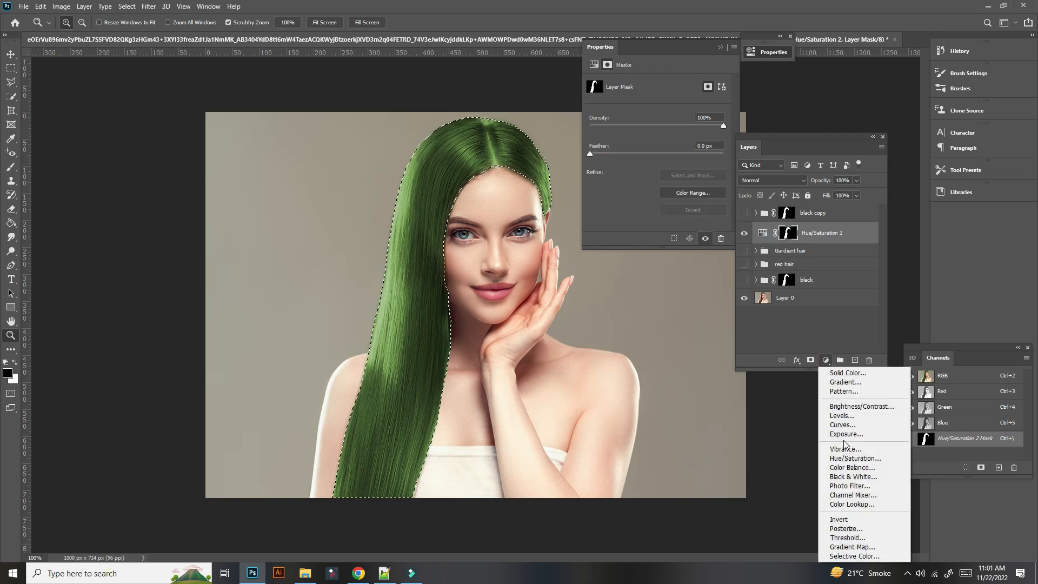
{"action": "left_click", "coordinate": [840, 425]}
{"action": "left_click_drag", "start_coordinate": [666, 164], "coordinate": [682, 152]}
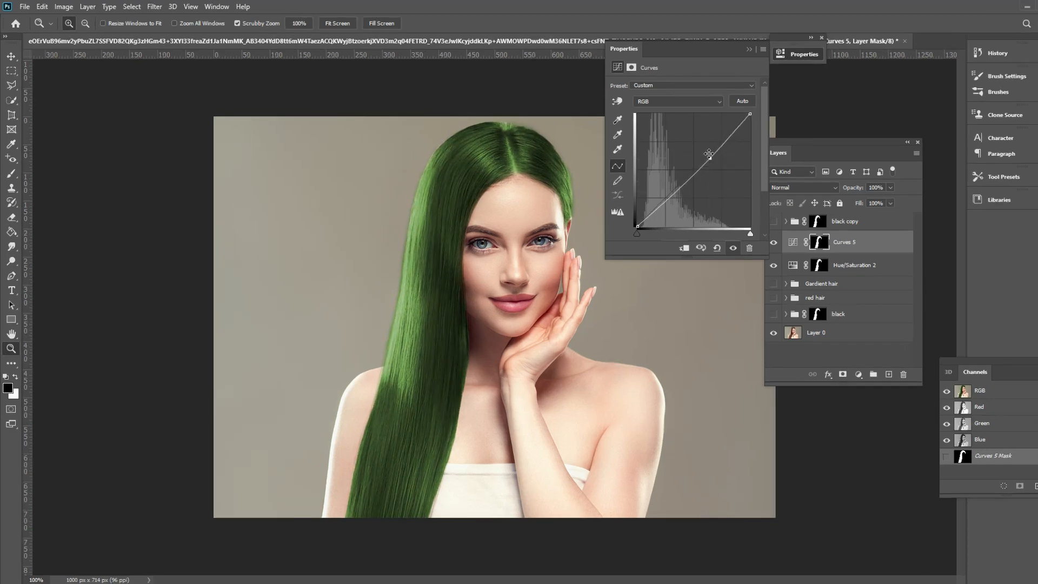
{"action": "left_click_drag", "start_coordinate": [638, 224], "coordinate": [643, 230]}
{"action": "mouse_move", "coordinate": [706, 158]}
{"action": "left_mouse_down"}
{"action": "mouse_move", "coordinate": [691, 152]}
{"action": "mouse_move", "coordinate": [696, 162]}
{"action": "left_mouse_up"}
- Try a raised Blue curve and the Darker (RGB) preset on Curves 5, and apply the Auto correction
{"action": "left_click", "coordinate": [710, 101]}
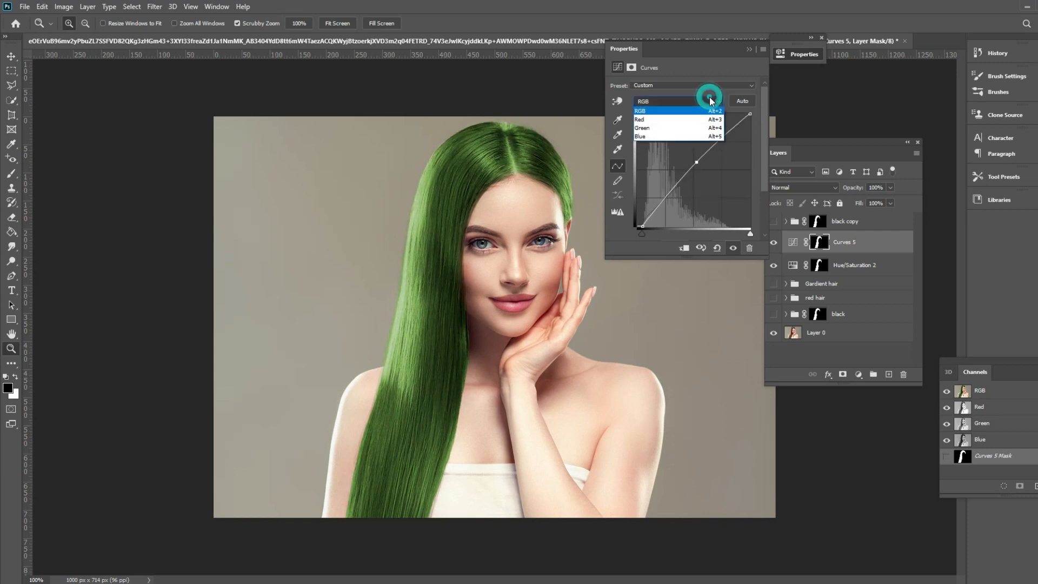
{"action": "left_click", "coordinate": [641, 136]}
{"action": "mouse_move", "coordinate": [677, 186]}
{"action": "left_mouse_down"}
{"action": "mouse_move", "coordinate": [676, 165]}
{"action": "mouse_move", "coordinate": [680, 180]}
{"action": "left_mouse_up"}
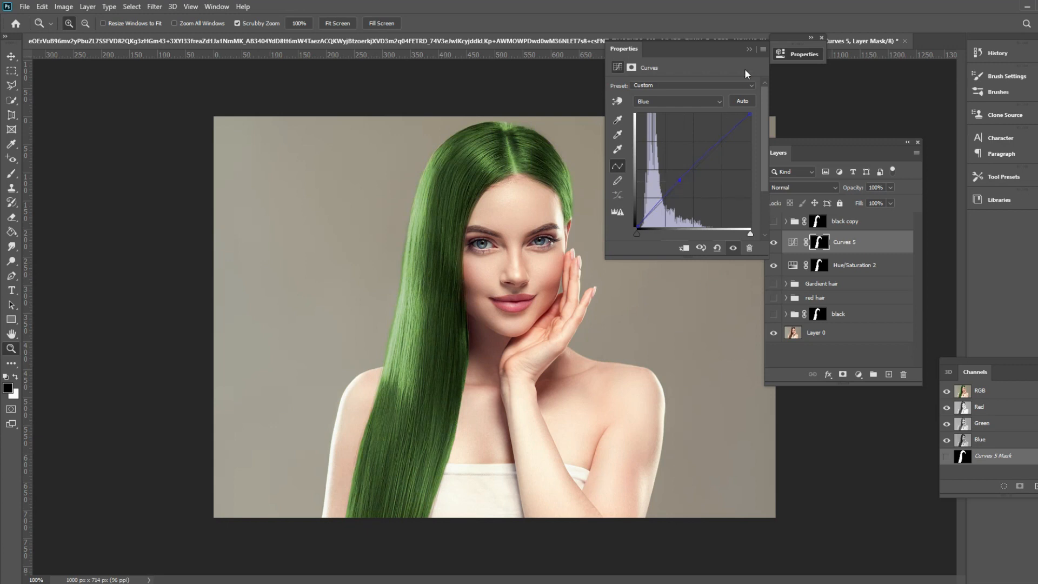
{"action": "left_click", "coordinate": [747, 84]}
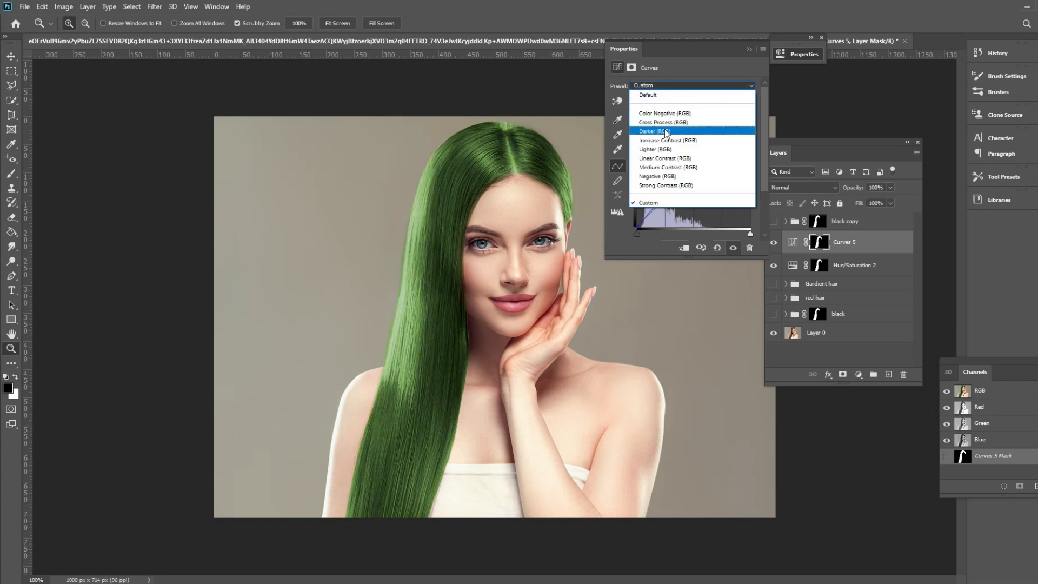
{"action": "left_click", "coordinate": [667, 132]}
{"action": "left_click", "coordinate": [742, 100]}
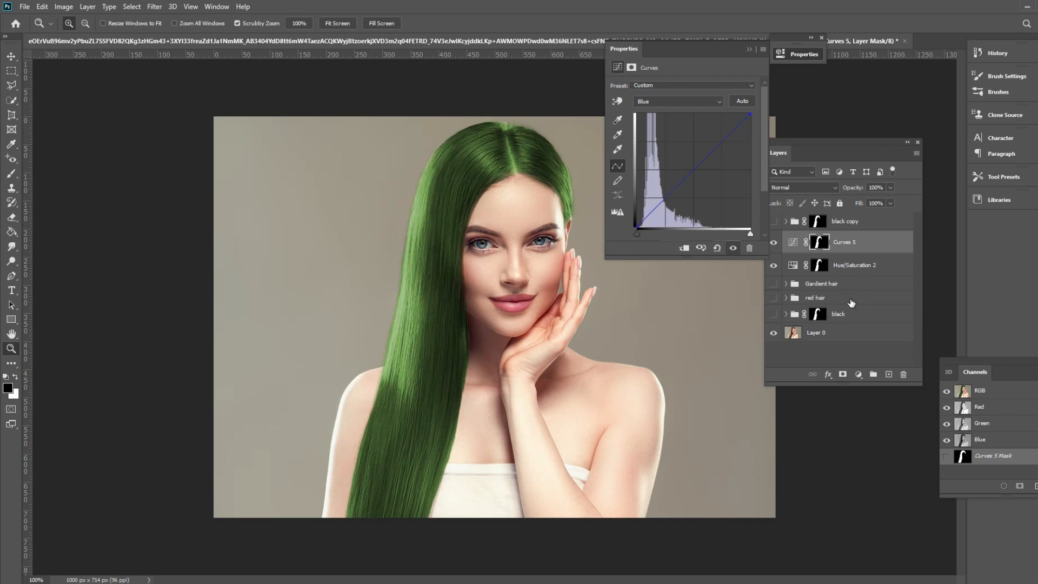
- Group the Curves 5 and Hue/Saturation 2 layers, and toggle the group's visibility to compare the green hair with the original
{"action": "left_click", "coordinate": [856, 265], "text": "shift"}
{"action": "left_click", "coordinate": [873, 378]}
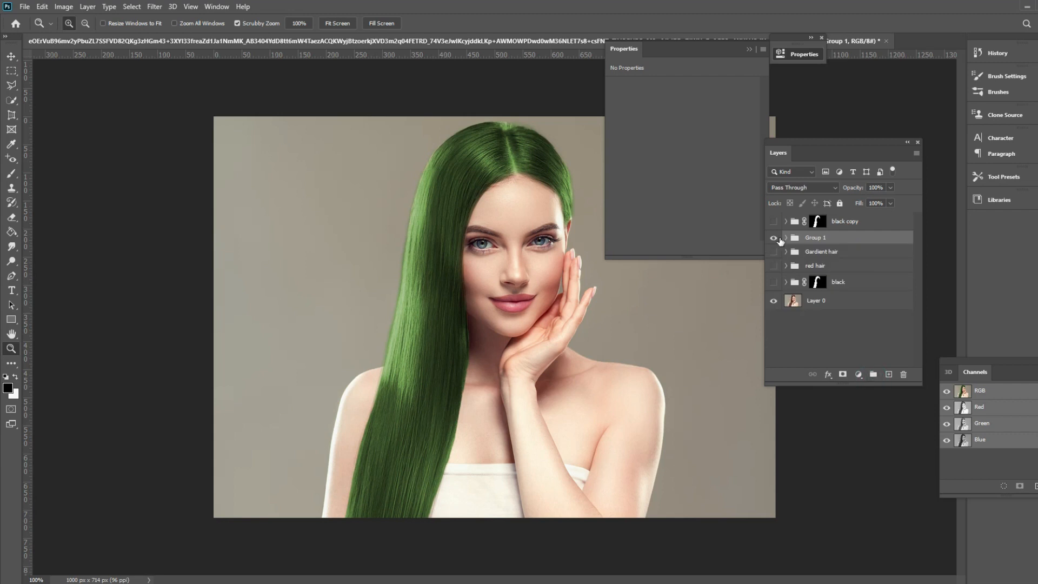
{"action": "left_click", "coordinate": [775, 239]}
{"action": "left_click", "coordinate": [775, 239]}
{"action": "left_click", "coordinate": [775, 239]}
{"action": "left_click", "coordinate": [775, 238]}
{"action": "left_click", "coordinate": [775, 238]}
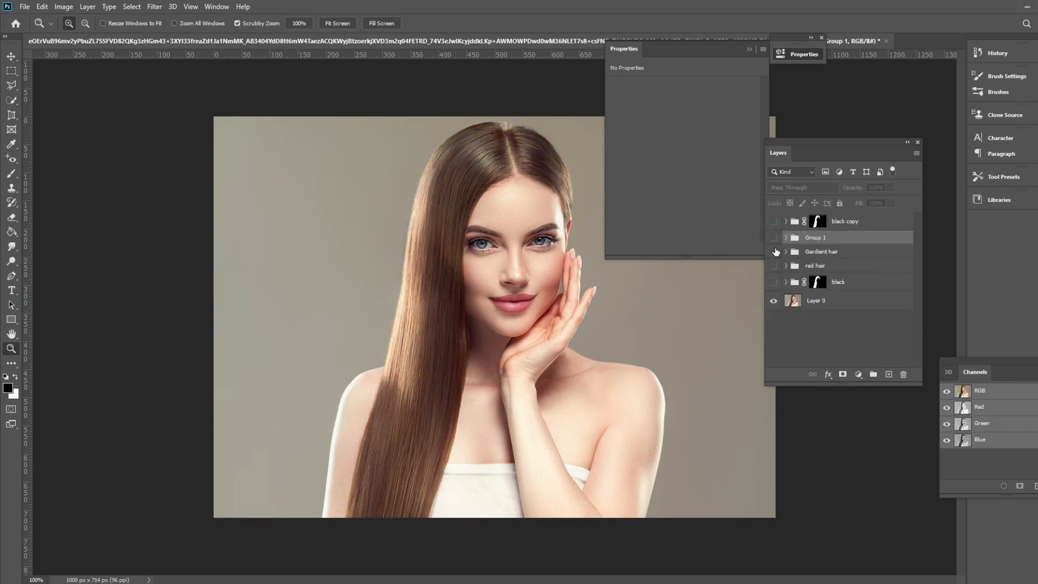
- Compare the gradient and red hair versions by toggling the visibility of the Gardient hair and red hair groups
{"action": "left_click", "coordinate": [774, 252]}
{"action": "left_click", "coordinate": [772, 266]}
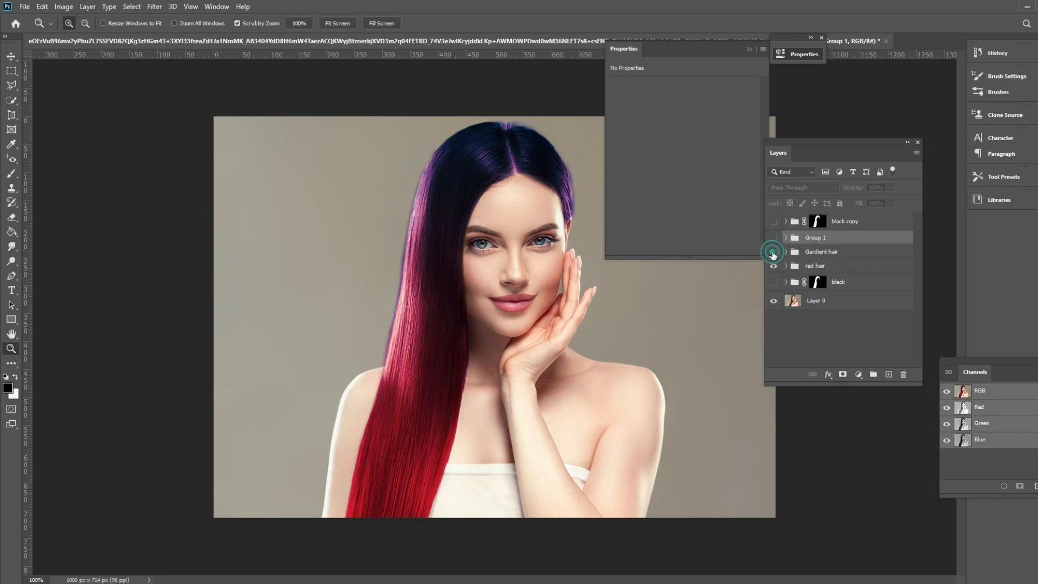
{"action": "left_click", "coordinate": [774, 251]}
{"action": "left_click", "coordinate": [772, 266]}
{"action": "left_click", "coordinate": [773, 268]}
{"action": "left_click", "coordinate": [773, 267]}
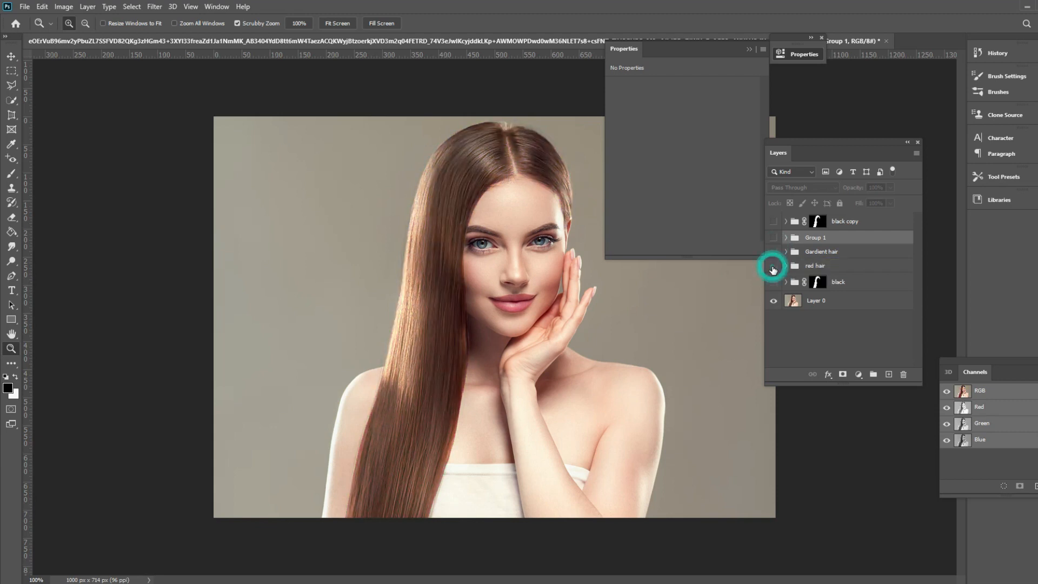
{"action": "left_click", "coordinate": [773, 267]}
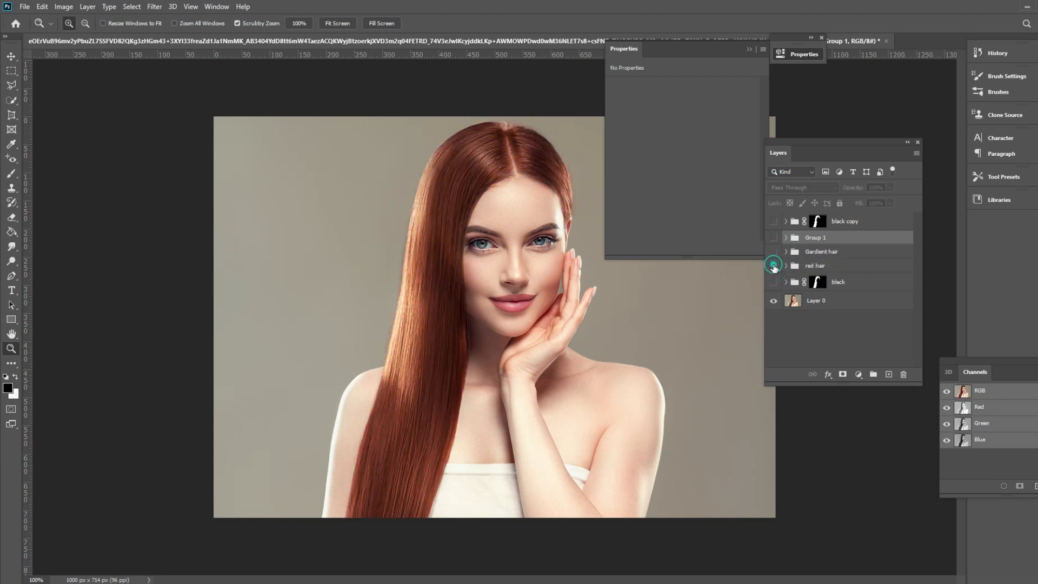
{"action": "left_click", "coordinate": [773, 267]}
{"action": "left_click", "coordinate": [774, 251]}
{"action": "left_click", "coordinate": [774, 251]}
{"action": "left_click", "coordinate": [774, 251]}
{"action": "left_click", "coordinate": [774, 251]}
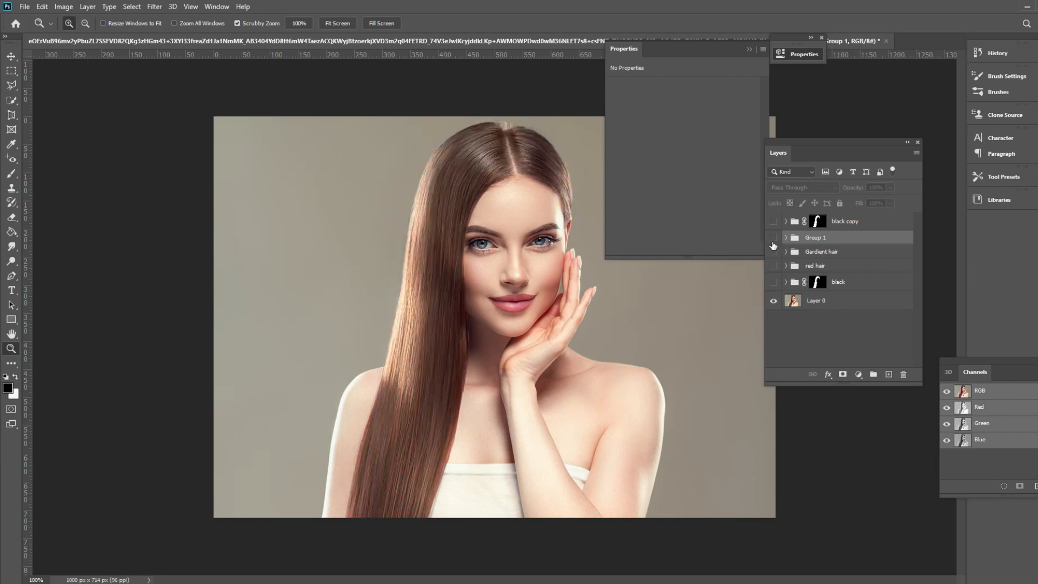
- Compare the green and black hair versions by toggling the visibility of Group 1 and the black copy group
{"action": "left_click", "coordinate": [774, 238]}
{"action": "left_click", "coordinate": [774, 237]}
{"action": "left_click", "coordinate": [774, 237]}
{"action": "left_click", "coordinate": [774, 221]}
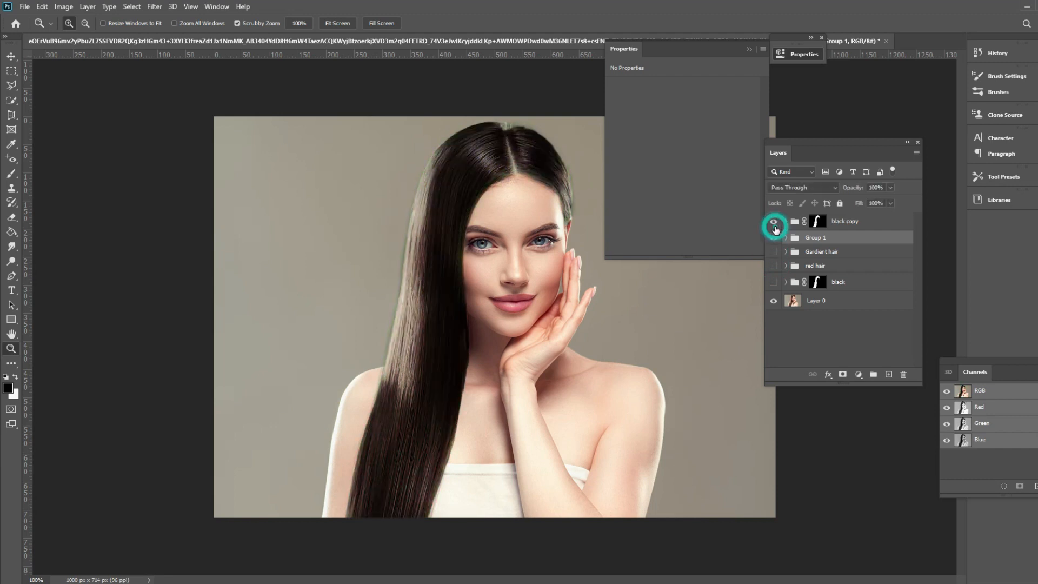
{"action": "left_click", "coordinate": [774, 222]}
{"action": "left_click", "coordinate": [774, 222]}
{"action": "left_click", "coordinate": [774, 238]}
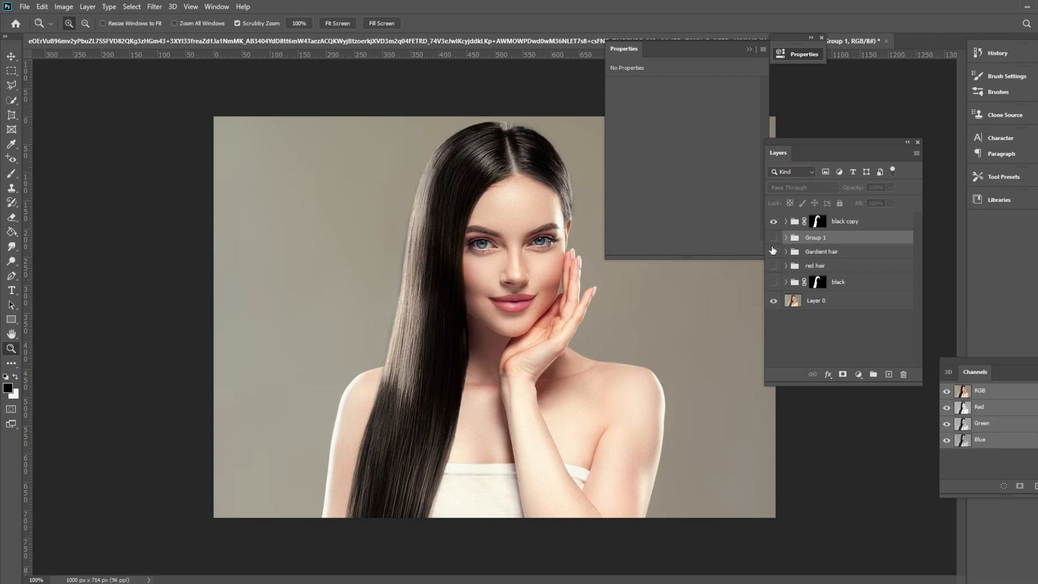
- Examine the hair up close while toggling the black group's visibility beneath the black copy group
{"action": "left_click", "coordinate": [594, 348]}
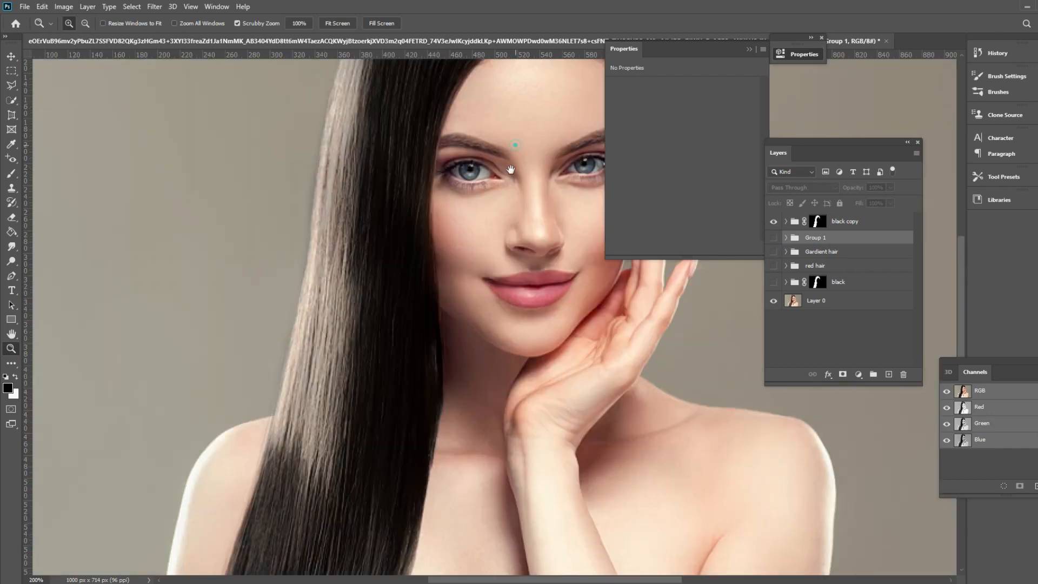
{"action": "left_click_drag", "start_coordinate": [511, 170], "coordinate": [428, 266]}
{"action": "left_click_drag", "start_coordinate": [465, 198], "coordinate": [486, 232]}
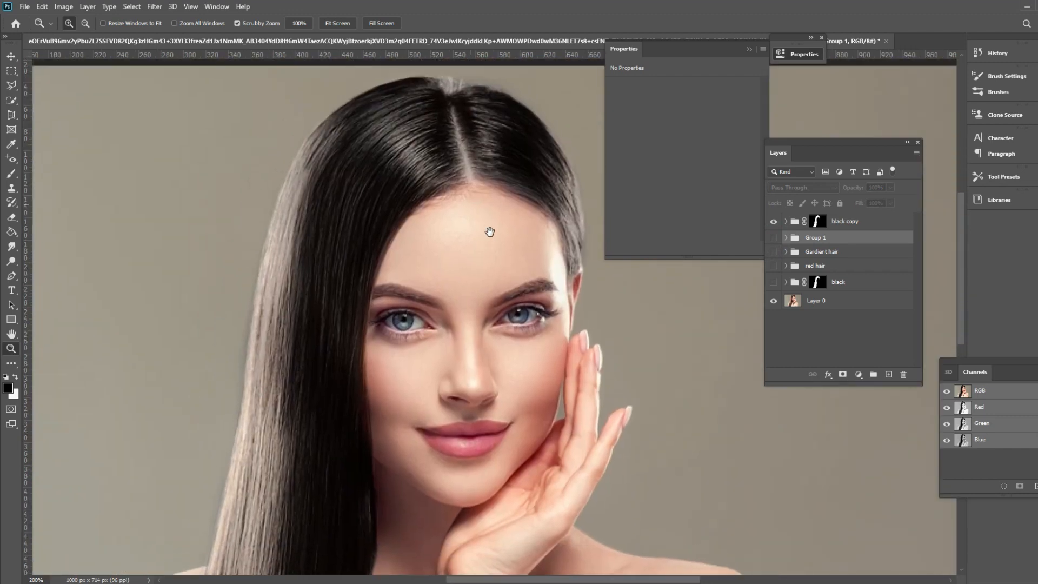
{"action": "left_click", "coordinate": [774, 281], "text": "alt"}
{"action": "left_click", "coordinate": [774, 282], "text": "alt"}
{"action": "left_click", "coordinate": [773, 283]}
{"action": "left_click", "coordinate": [773, 284]}
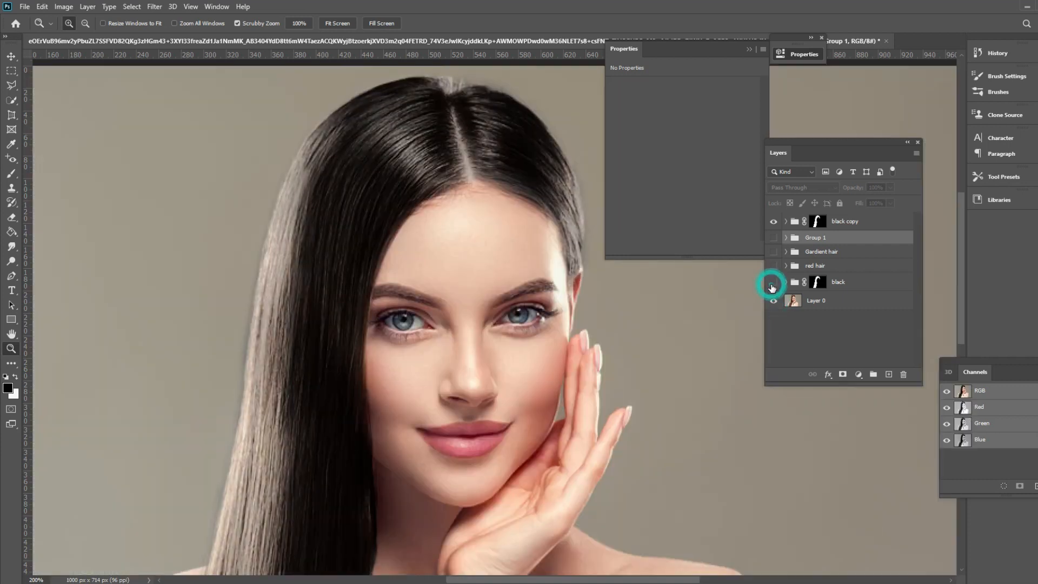
{"action": "left_click", "coordinate": [773, 283]}
{"action": "left_click", "coordinate": [773, 283]}
{"action": "left_click", "coordinate": [773, 283]}
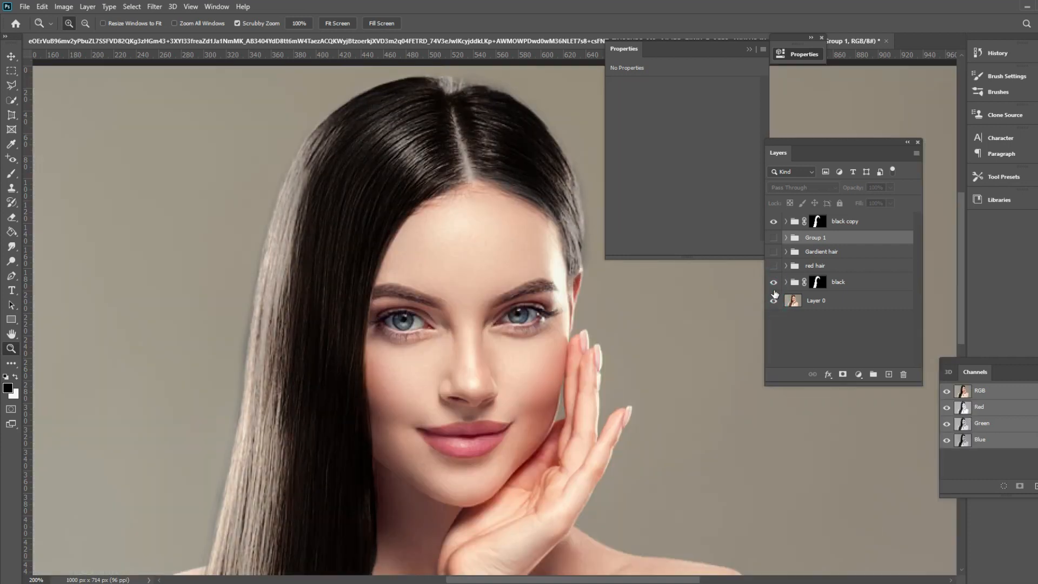
- Compare the black and black copy groups separately against the original hair, leaving only black copy visible above Layer 0
{"action": "left_click", "coordinate": [773, 222]}
{"action": "left_click", "coordinate": [773, 283]}
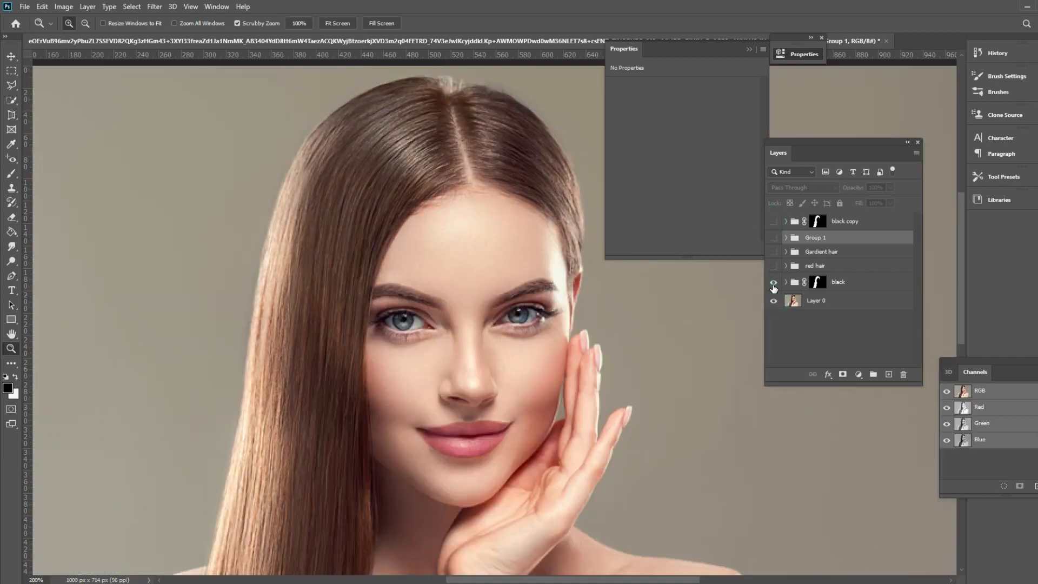
{"action": "left_click", "coordinate": [774, 283]}
{"action": "left_click", "coordinate": [773, 282]}
{"action": "left_click", "coordinate": [773, 283]}
{"action": "left_click", "coordinate": [773, 282]}
{"action": "left_click", "coordinate": [774, 221]}
{"action": "left_click", "coordinate": [774, 222]}
{"action": "left_click", "coordinate": [774, 222]}
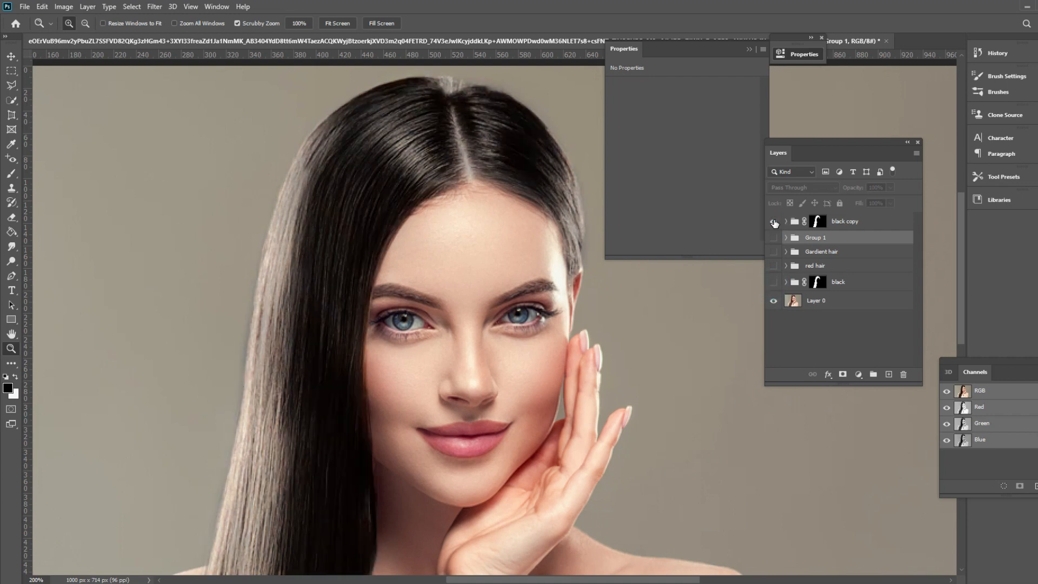
- Collapse the floating Properties panel to view the black-haired portrait unobstructed
{"action": "scroll", "coordinate": [565, 201], "scroll_direction": "down", "scroll_amount": 2}
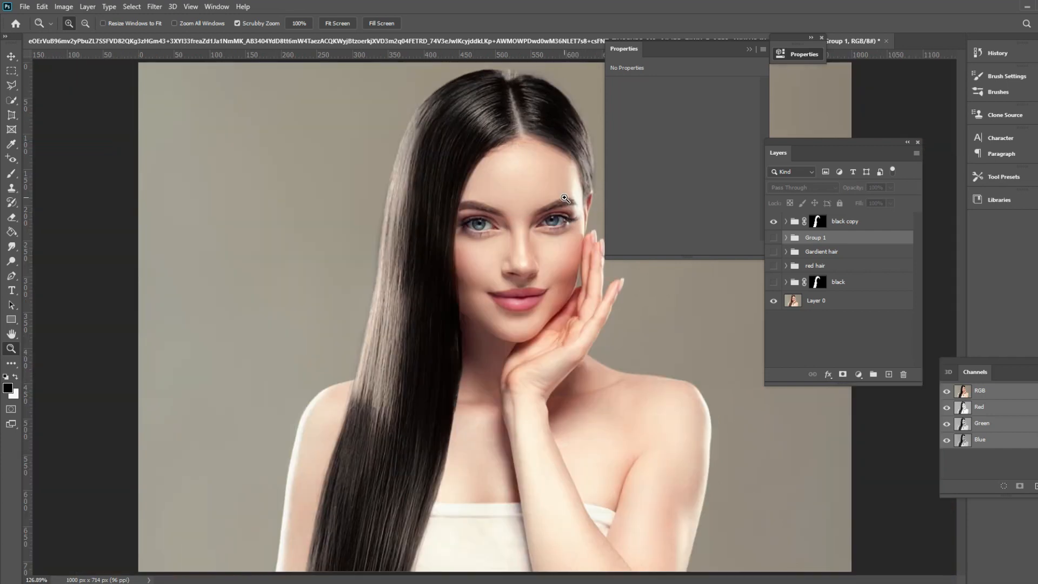
{"action": "left_click", "coordinate": [749, 50]}
{"action": "left_click", "coordinate": [944, 583]}
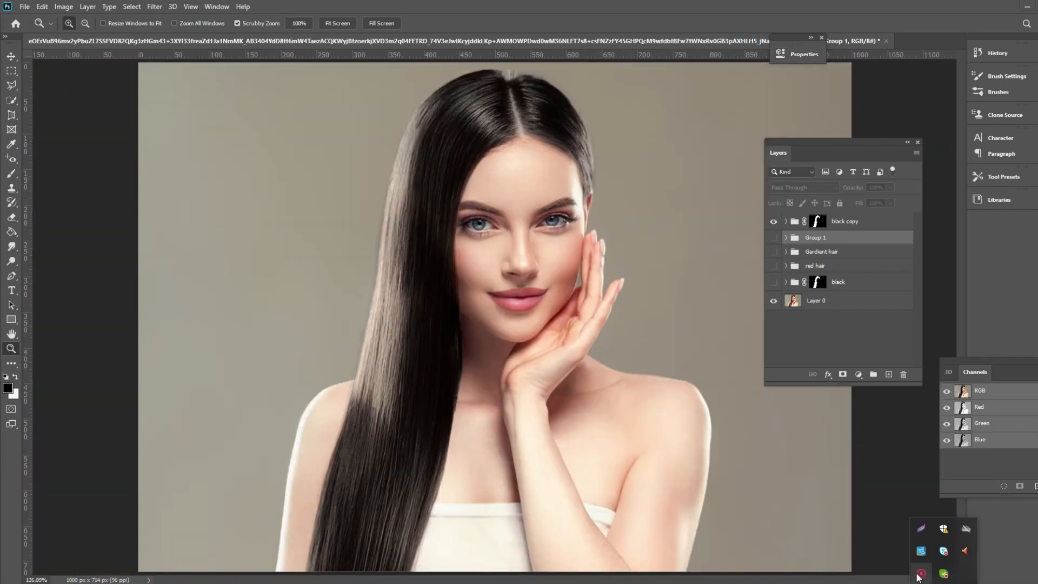